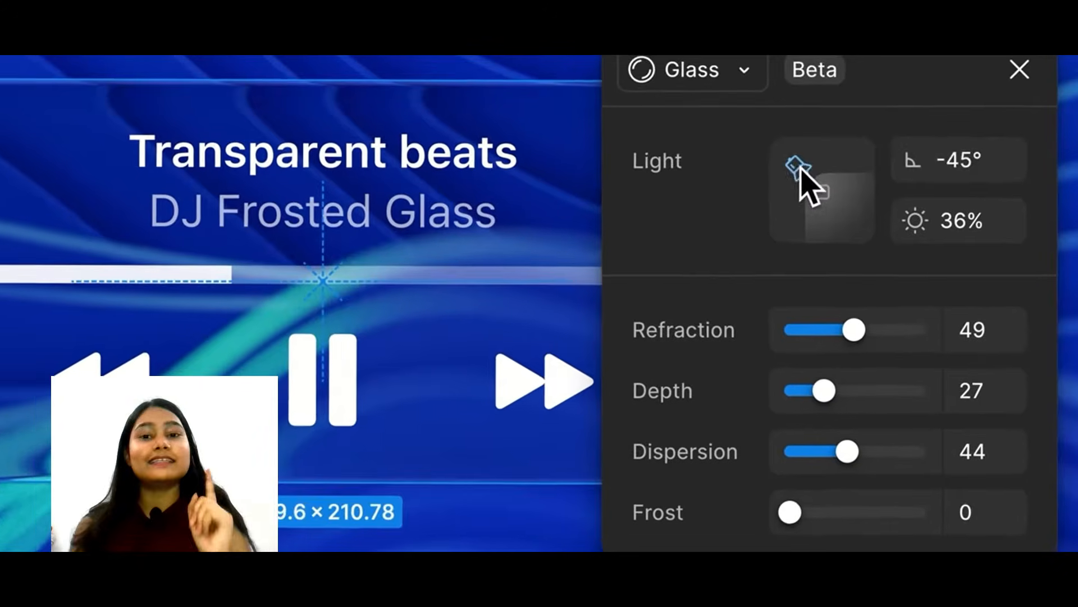
Adjust the music player card's glass effect to a -35° light angle, refraction 96, depth 53 and frost 30.
{"action": "mouse_move", "coordinate": [787, 162]}
{"action": "left_mouse_down"}
{"action": "mouse_move", "coordinate": [788, 190]}
{"action": "mouse_move", "coordinate": [790, 157]}
{"action": "left_mouse_up"}
{"action": "left_click_drag", "start_coordinate": [843, 330], "coordinate": [921, 330]}
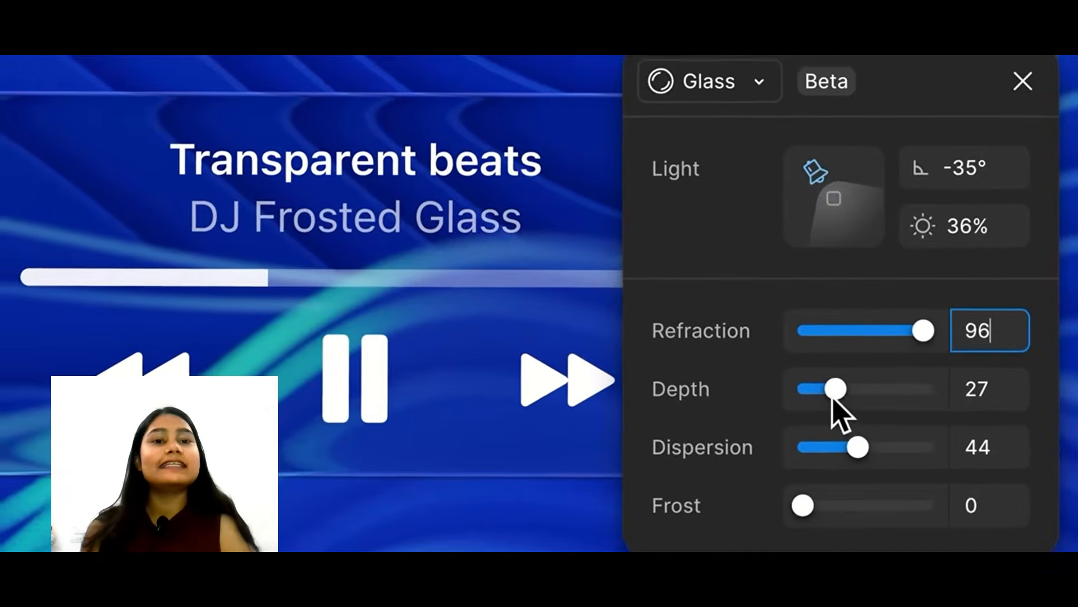
{"action": "left_click_drag", "start_coordinate": [835, 389], "coordinate": [865, 390]}
{"action": "left_click_drag", "start_coordinate": [802, 507], "coordinate": [855, 495]}
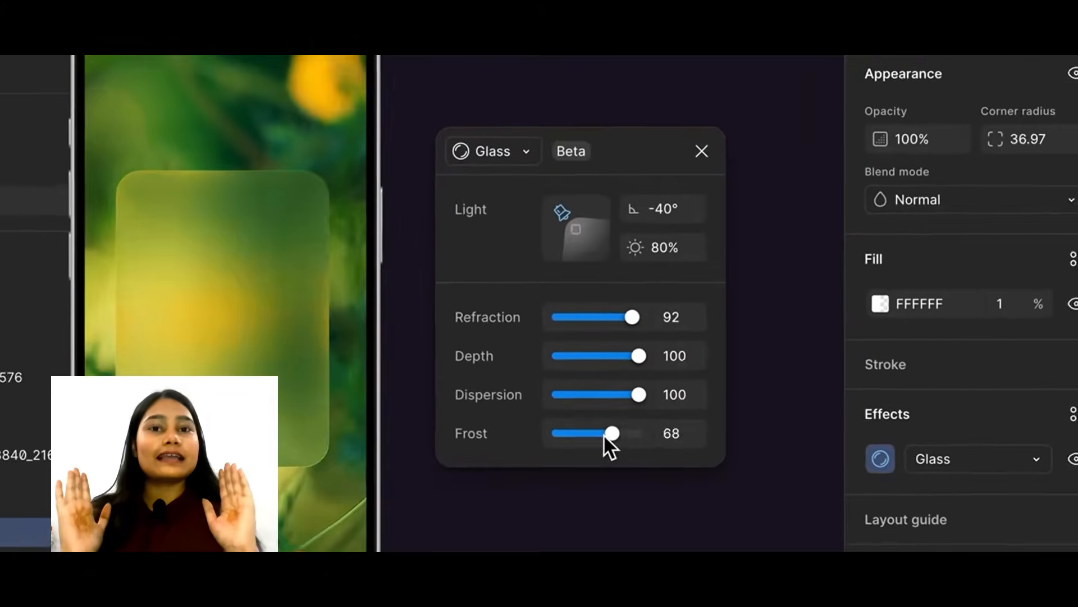
{"action": "left_click_drag", "start_coordinate": [602, 434], "coordinate": [567, 447]}
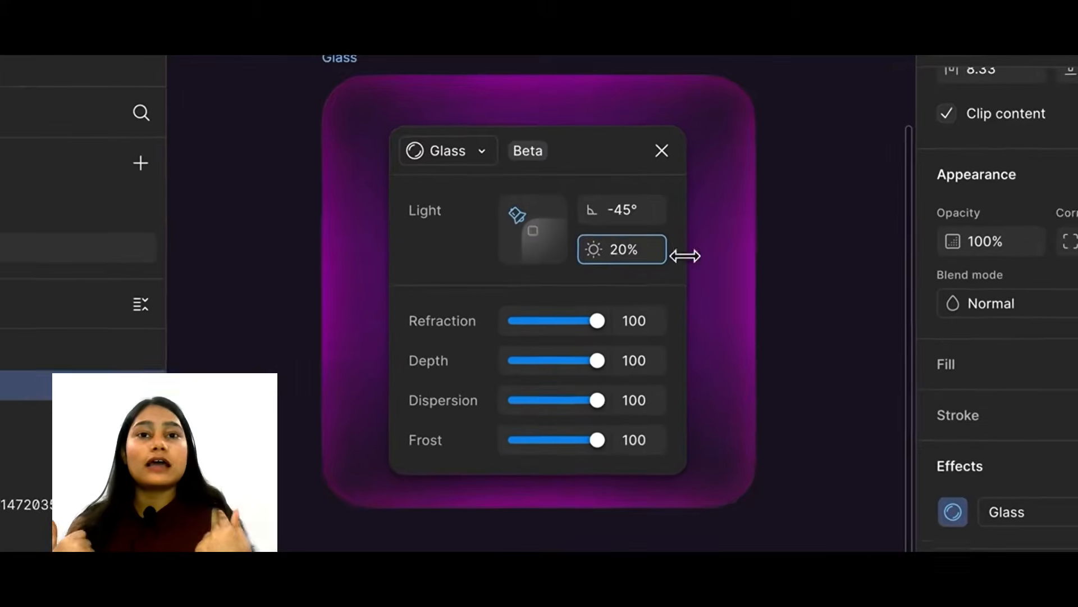
{"action": "left_click_drag", "start_coordinate": [686, 253], "coordinate": [1006, 260]}
{"action": "left_click_drag", "start_coordinate": [512, 222], "coordinate": [524, 247]}
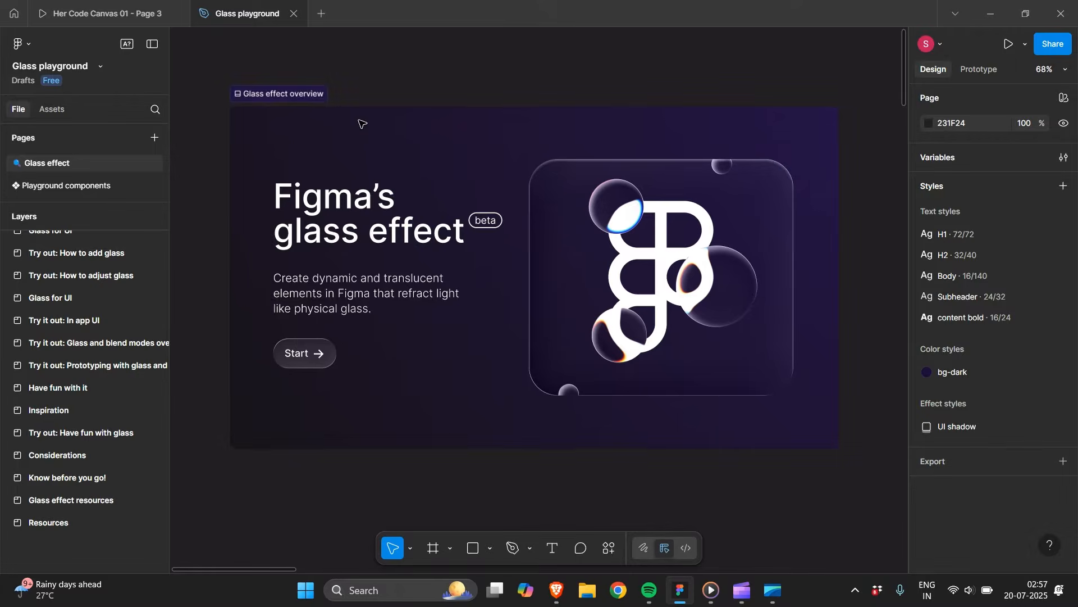
Move the glass circle at the foot of the Figma logo to X 126, Y 318.
{"action": "scroll", "coordinate": [361, 120], "scroll_direction": "up", "scroll_amount": 3}
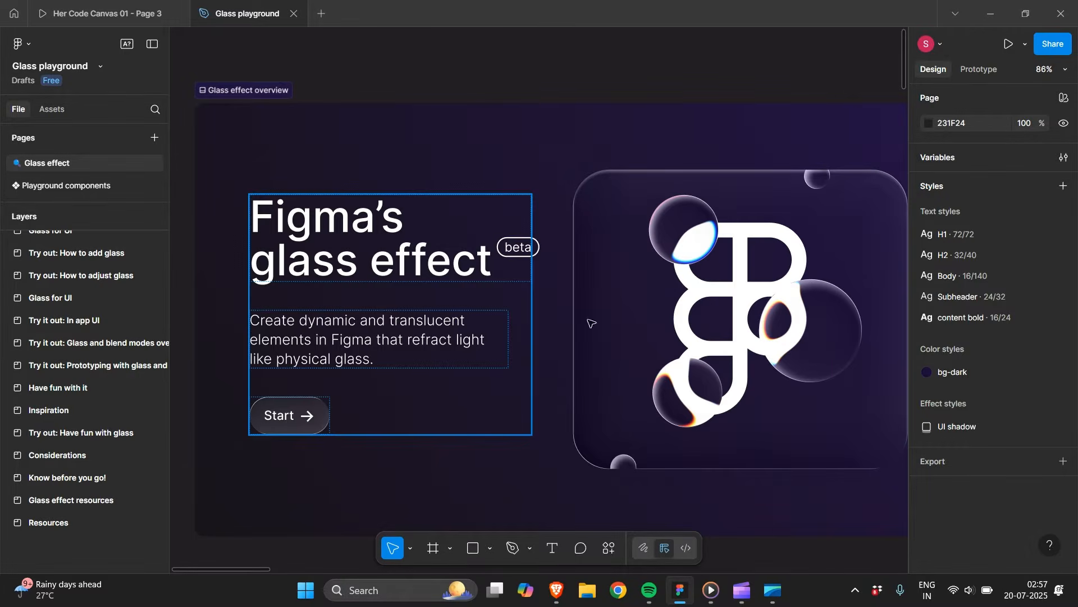
{"action": "left_click", "coordinate": [692, 412]}
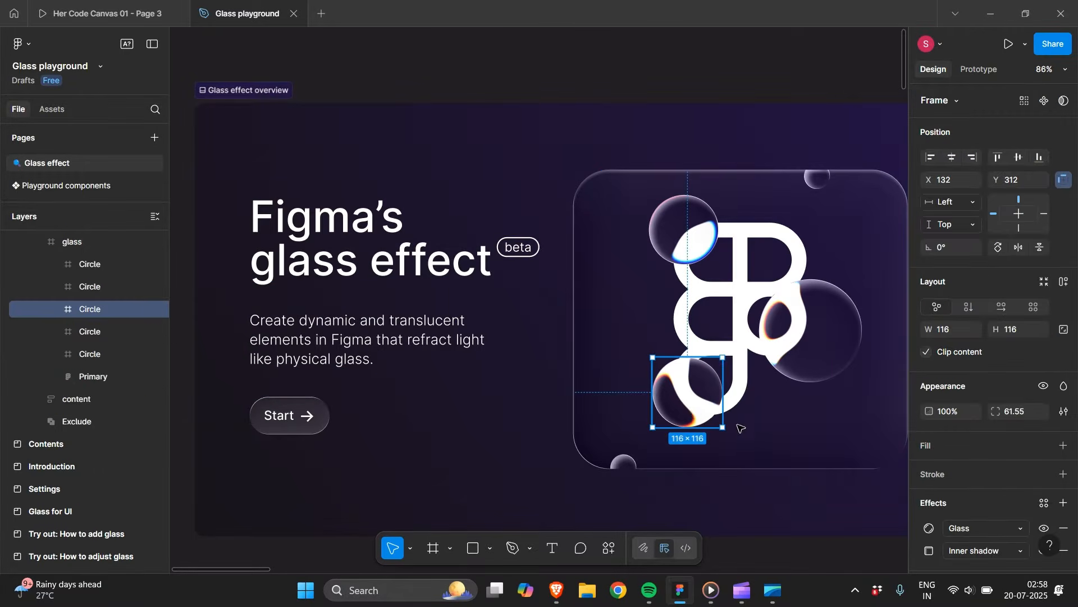
{"action": "mouse_move", "coordinate": [695, 414]}
{"action": "left_mouse_down"}
{"action": "mouse_move", "coordinate": [686, 405]}
{"action": "mouse_move", "coordinate": [690, 416]}
{"action": "left_mouse_up"}
Look over the playground's Glass for UI section and the How to add glass exercise.
{"action": "scroll", "coordinate": [674, 387], "scroll_direction": "down", "scroll_amount": 10}
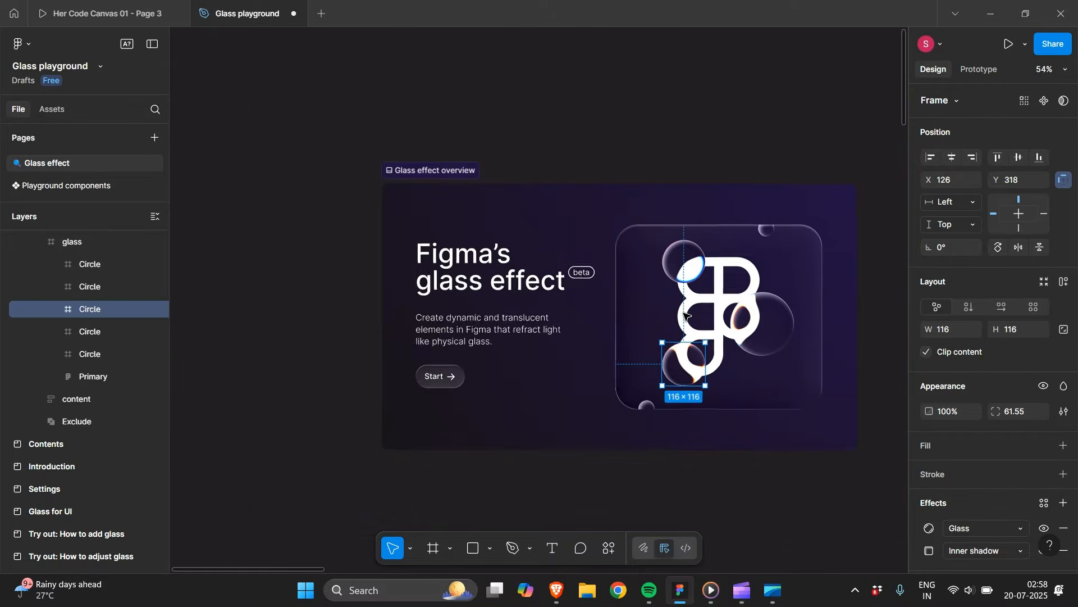
{"action": "scroll", "coordinate": [686, 315], "scroll_direction": "down", "scroll_amount": 4}
{"action": "scroll", "coordinate": [686, 316], "scroll_direction": "right", "scroll_amount": 2}
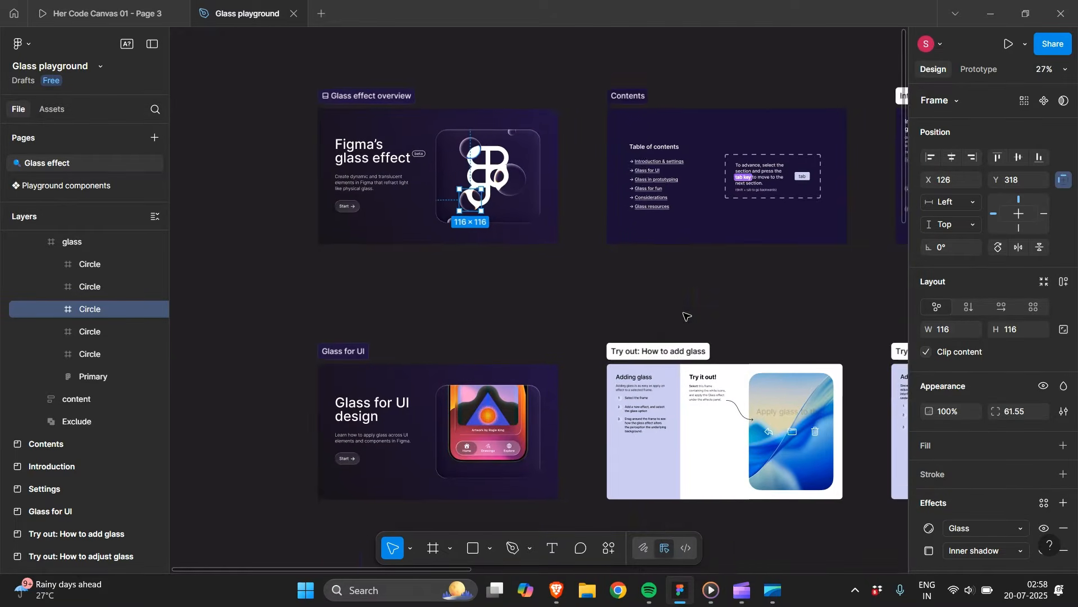
{"action": "left_click", "coordinate": [360, 312]}
{"action": "key", "text": "shift+2"}
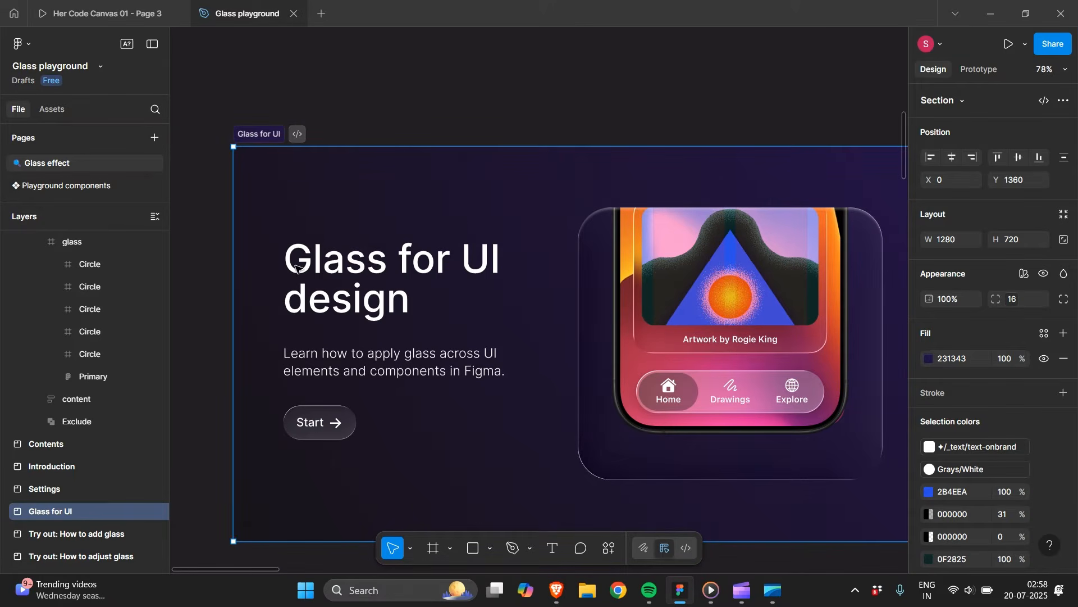
{"action": "scroll", "coordinate": [429, 328], "scroll_direction": "right", "scroll_amount": 3}
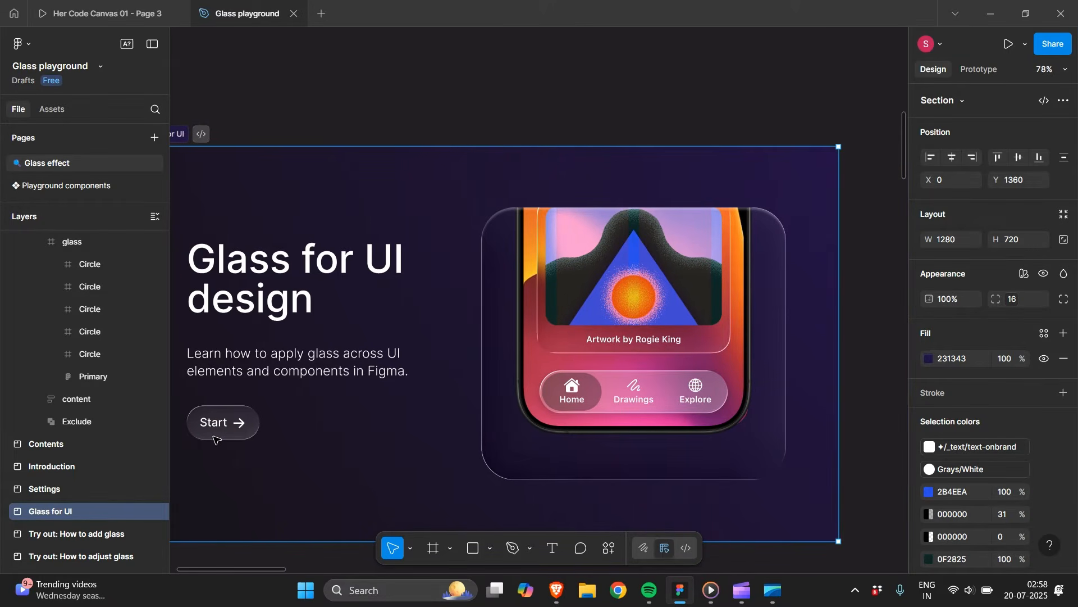
{"action": "key", "text": "n"}
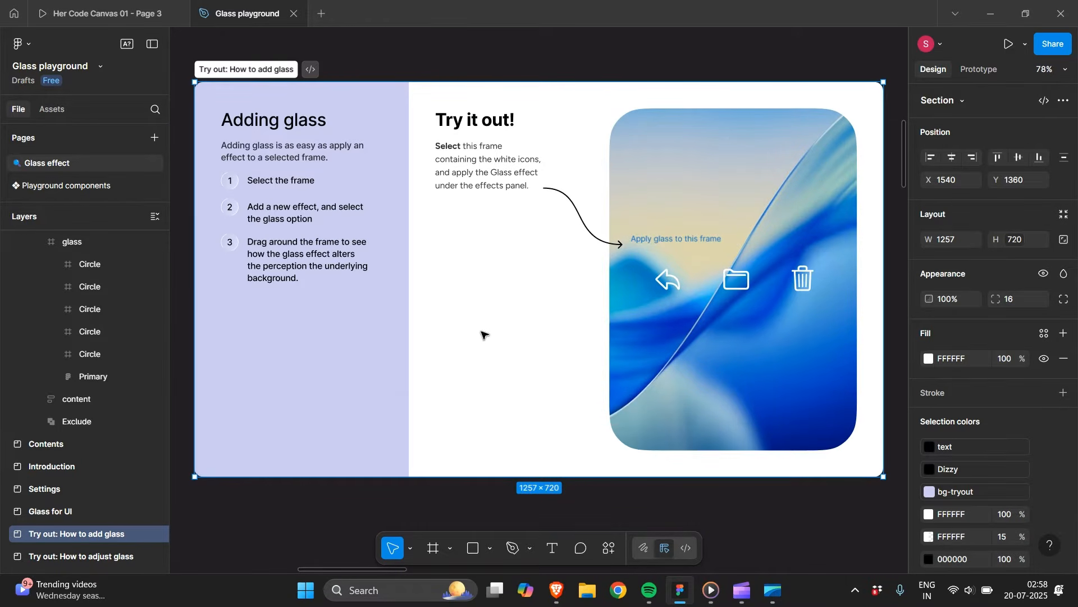
In How to adjust glass, move the icon frame to X 860, Y 183 and the poppy menu component to X 872, Y 183.
{"action": "scroll", "coordinate": [310, 327], "scroll_direction": "down", "scroll_amount": 4}
{"action": "scroll", "coordinate": [735, 323], "scroll_direction": "right", "scroll_amount": 3}
{"action": "scroll", "coordinate": [732, 322], "scroll_direction": "up", "scroll_amount": 5}
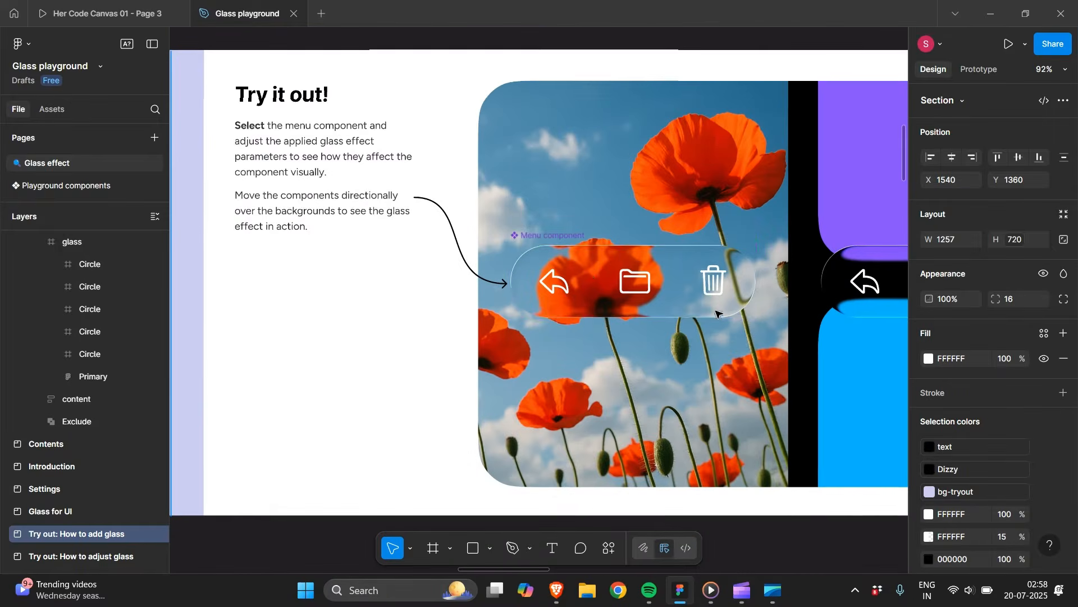
{"action": "left_click", "coordinate": [586, 275]}
{"action": "double_click", "coordinate": [586, 276]}
{"action": "left_click_drag", "start_coordinate": [586, 275], "coordinate": [582, 198]}
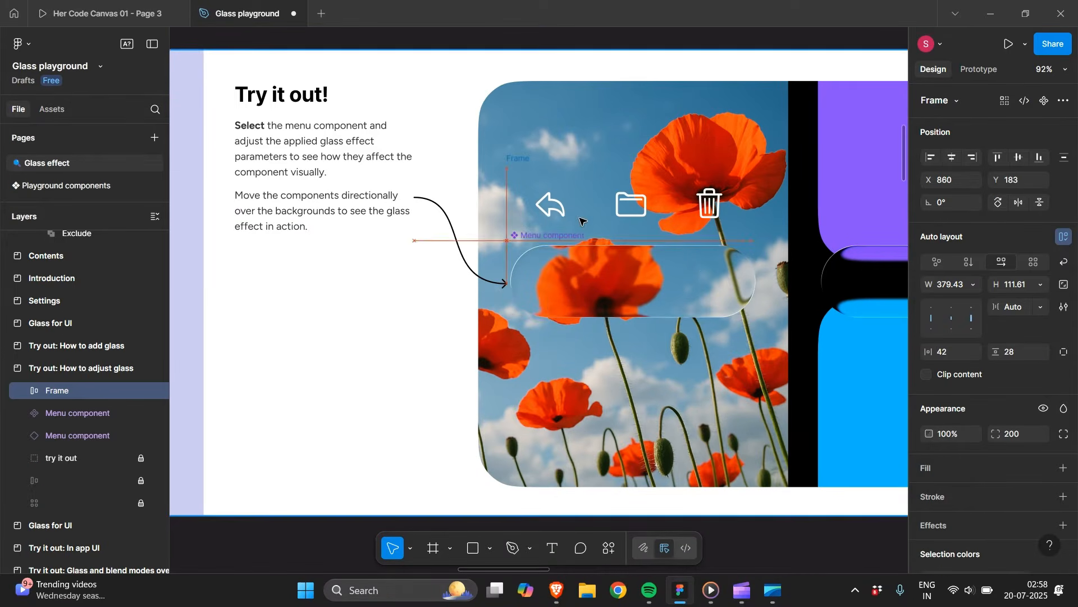
{"action": "left_click", "coordinate": [541, 256]}
{"action": "left_click_drag", "start_coordinate": [585, 272], "coordinate": [610, 205]}
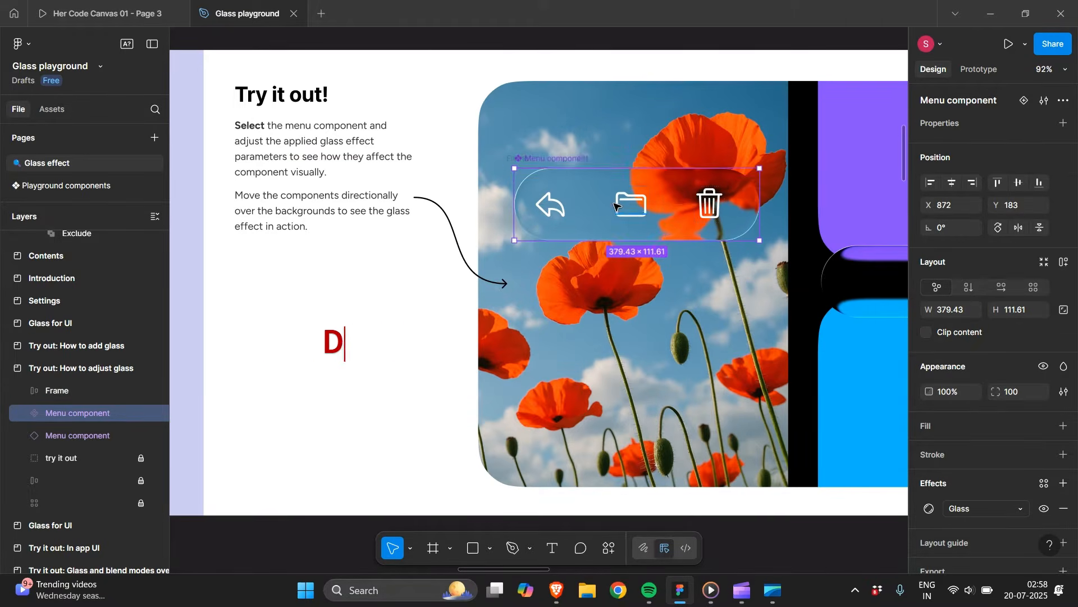
Move the other glass menu component over the blue shape and then between the purple and blue shapes at X 1346, Y 313.
{"action": "scroll", "coordinate": [617, 205], "scroll_direction": "up", "scroll_amount": 3}
{"action": "scroll", "coordinate": [616, 205], "scroll_direction": "down", "scroll_amount": 6}
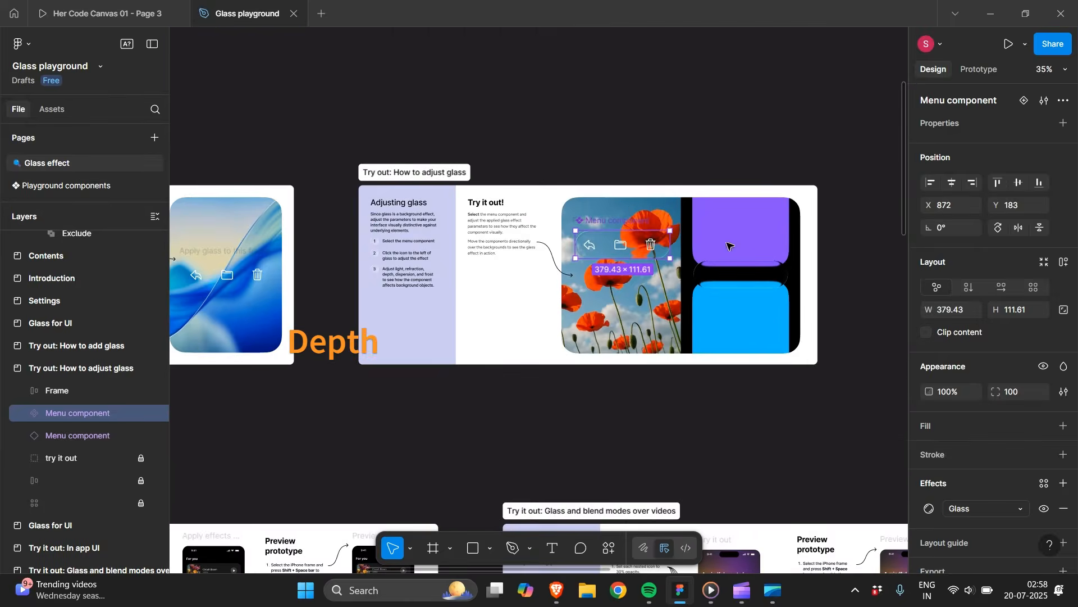
{"action": "scroll", "coordinate": [730, 315], "scroll_direction": "up", "scroll_amount": 5}
{"action": "left_click", "coordinate": [721, 405]}
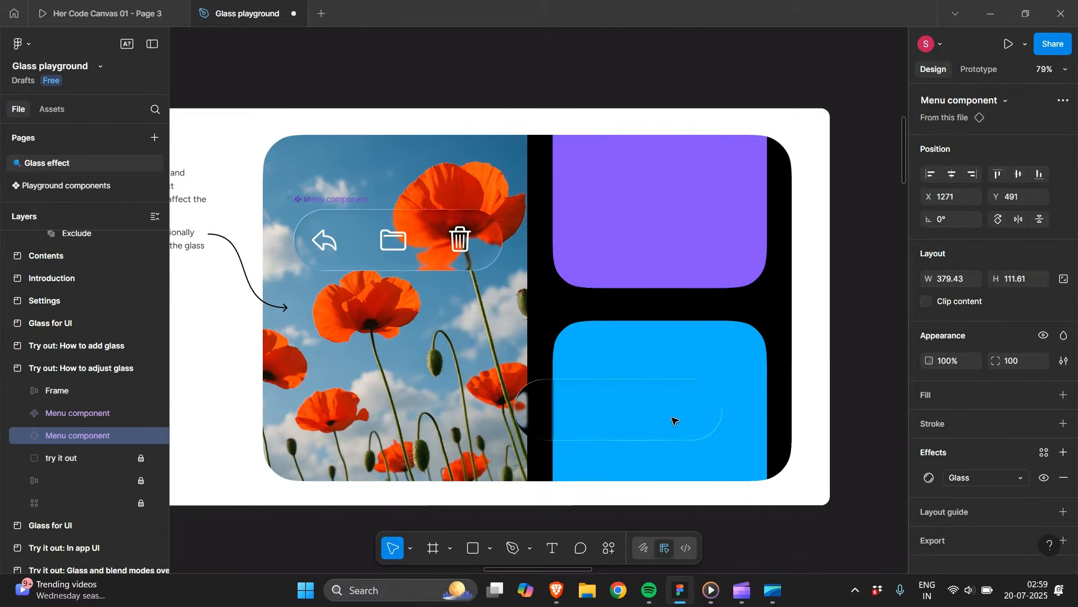
{"action": "left_click_drag", "start_coordinate": [673, 305], "coordinate": [639, 384]}
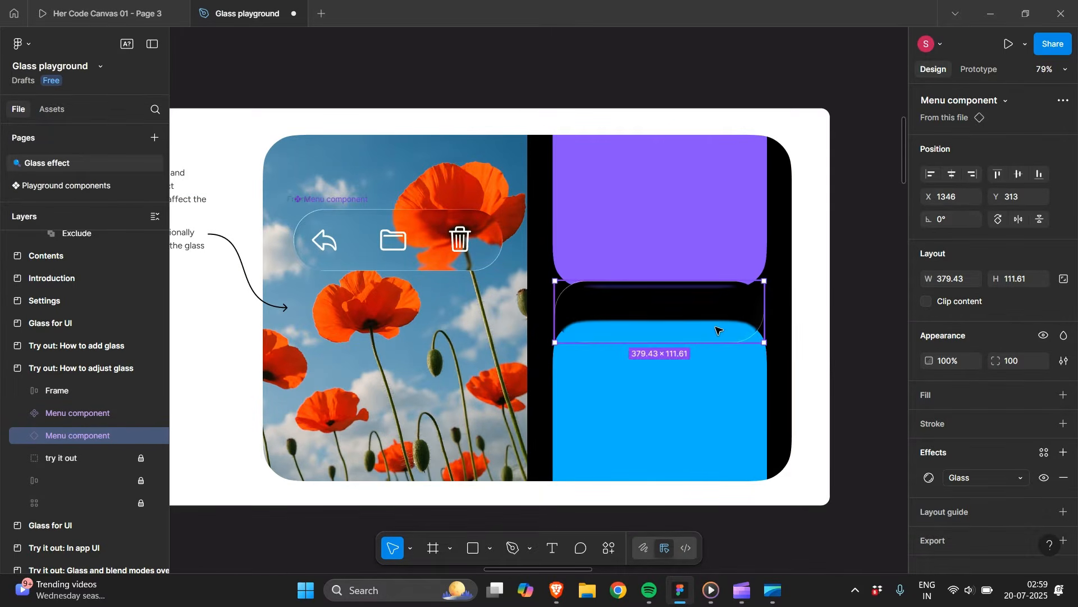
Look through the remaining playground sections, including the app UI exercises, Inspiration and Considerations.
{"action": "scroll", "coordinate": [719, 331], "scroll_direction": "up", "scroll_amount": 4}
{"action": "scroll", "coordinate": [719, 331], "scroll_direction": "down", "scroll_amount": 12}
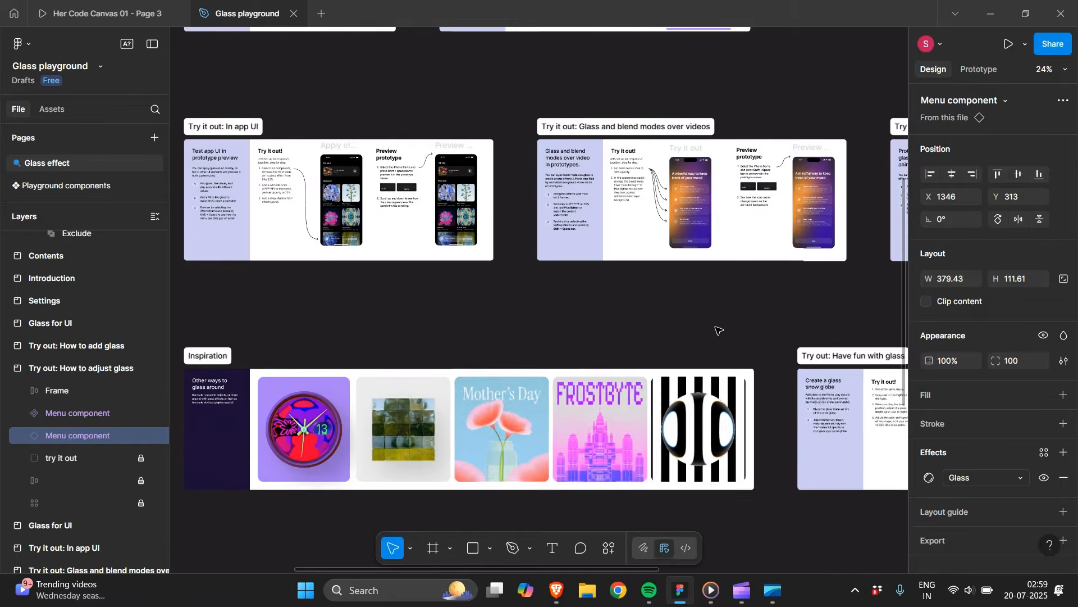
{"action": "scroll", "coordinate": [719, 330], "scroll_direction": "up", "scroll_amount": 5}
{"action": "scroll", "coordinate": [719, 331], "scroll_direction": "down", "scroll_amount": 4}
{"action": "scroll", "coordinate": [720, 331], "scroll_direction": "down", "scroll_amount": 5}
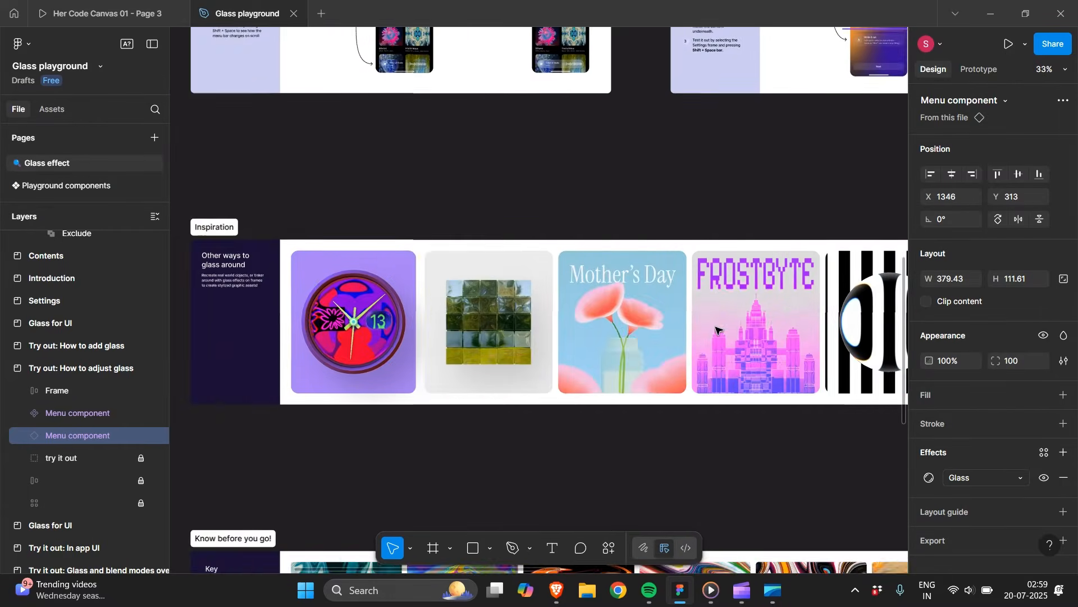
{"action": "scroll", "coordinate": [719, 331], "scroll_direction": "left", "scroll_amount": 9}
{"action": "scroll", "coordinate": [719, 331], "scroll_direction": "down", "scroll_amount": 6}
{"action": "scroll", "coordinate": [523, 296], "scroll_direction": "up", "scroll_amount": 4}
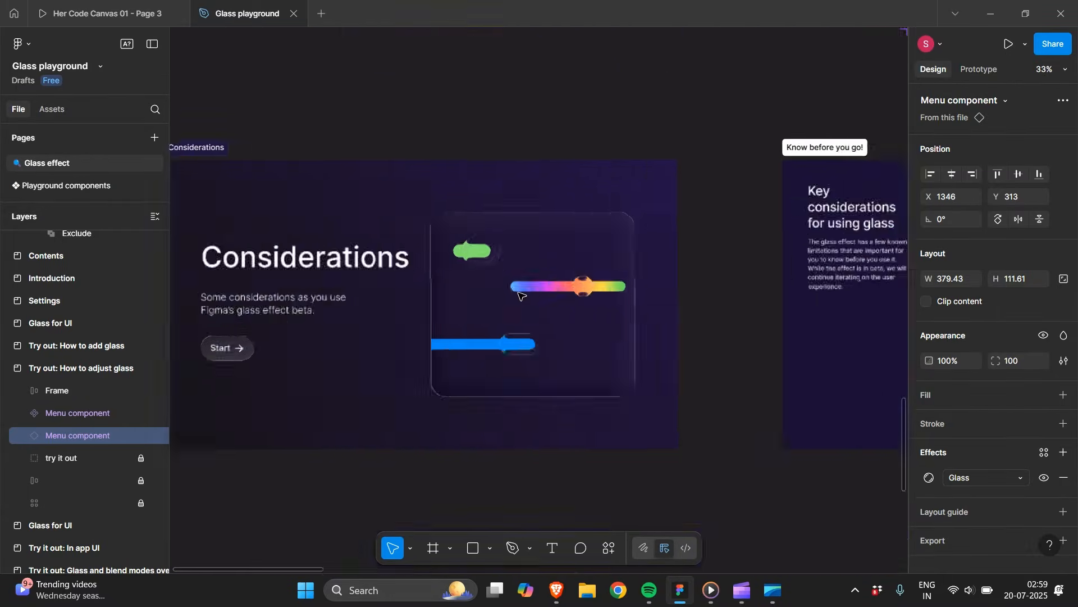
Move the round glass knob along the rainbow slider in Considerations to X 359, Y 148.
{"action": "scroll", "coordinate": [522, 296], "scroll_direction": "up", "scroll_amount": 5}
{"action": "left_click", "coordinate": [658, 289]}
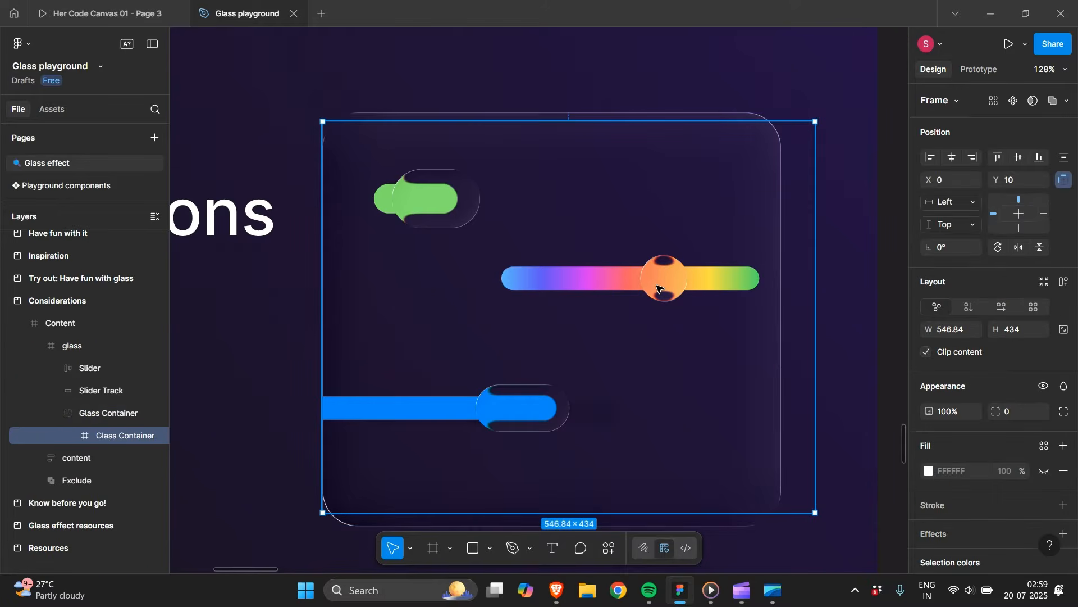
{"action": "double_click", "coordinate": [658, 290]}
{"action": "double_click", "coordinate": [659, 289]}
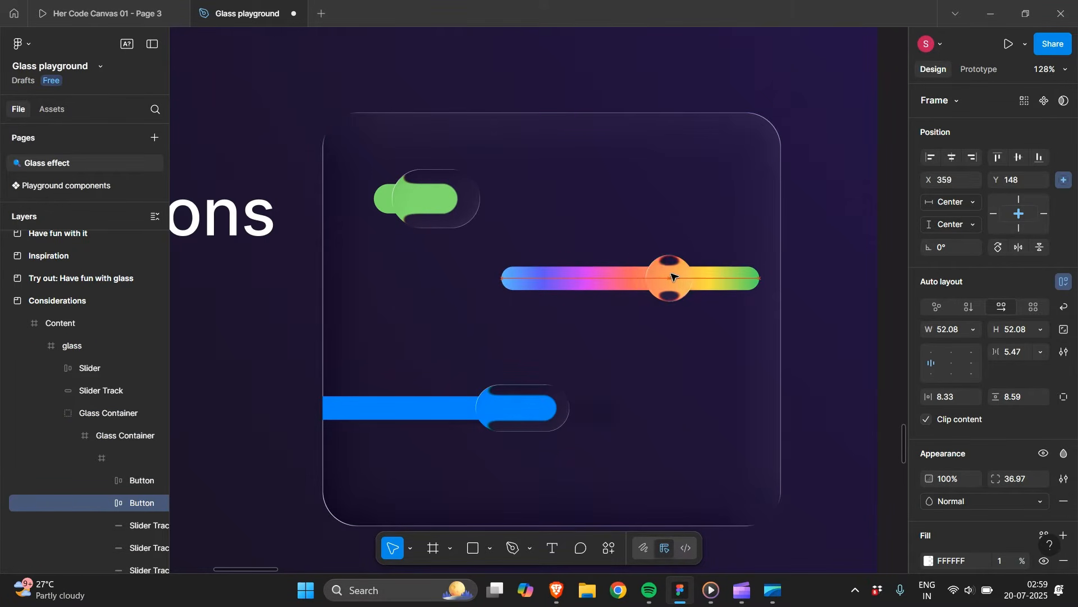
Examine the glass magnifier illustration in the Glass effect resources section.
{"action": "scroll", "coordinate": [674, 277], "scroll_direction": "down", "scroll_amount": 12}
{"action": "scroll", "coordinate": [612, 280], "scroll_direction": "up", "scroll_amount": 4}
{"action": "left_click", "coordinate": [613, 280]}
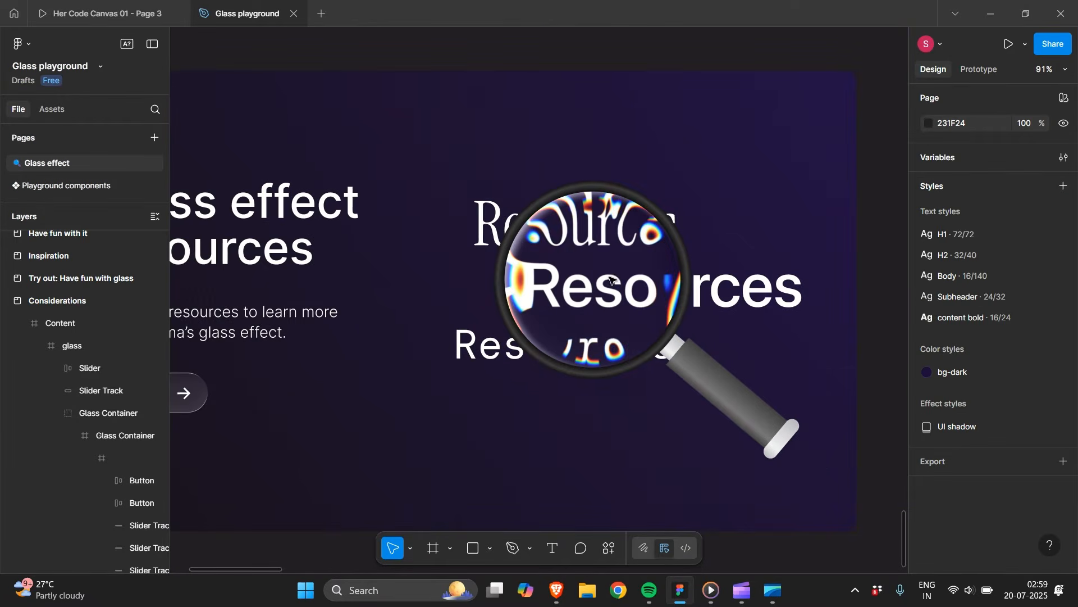
{"action": "scroll", "coordinate": [528, 247], "scroll_direction": "down", "scroll_amount": 5}
{"action": "scroll", "coordinate": [528, 247], "scroll_direction": "right", "scroll_amount": 10}
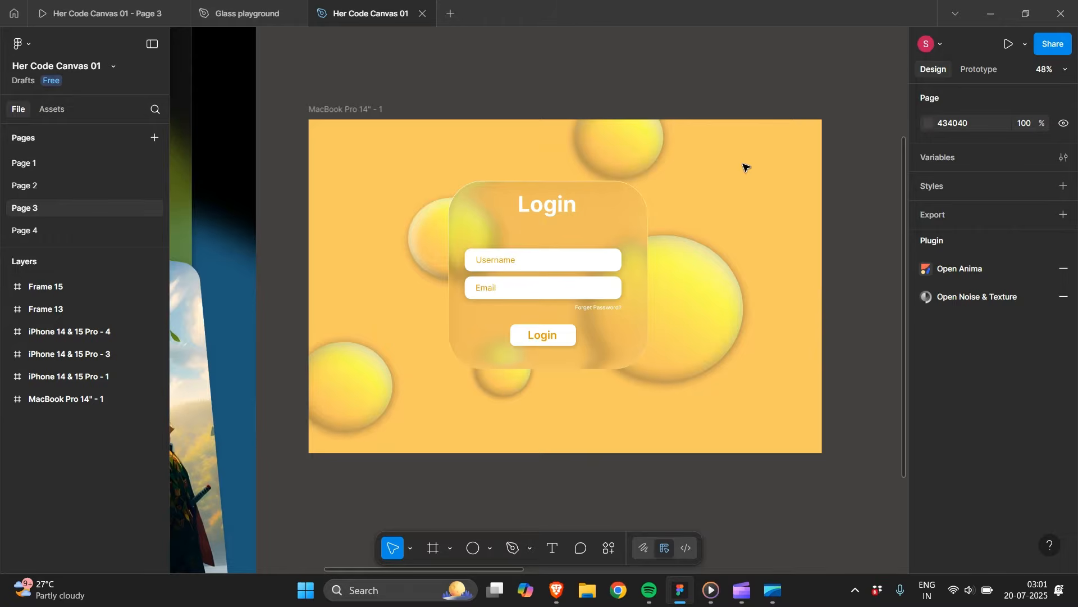
Inspect the effects applied to the login card on Page 3 of the Her Code Canvas 01 file.
{"action": "scroll", "coordinate": [746, 167], "scroll_direction": "up", "scroll_amount": 3, "text": "ctrl"}
{"action": "scroll", "coordinate": [617, 329], "scroll_direction": "down", "scroll_amount": 2}
{"action": "left_click", "coordinate": [619, 133]}
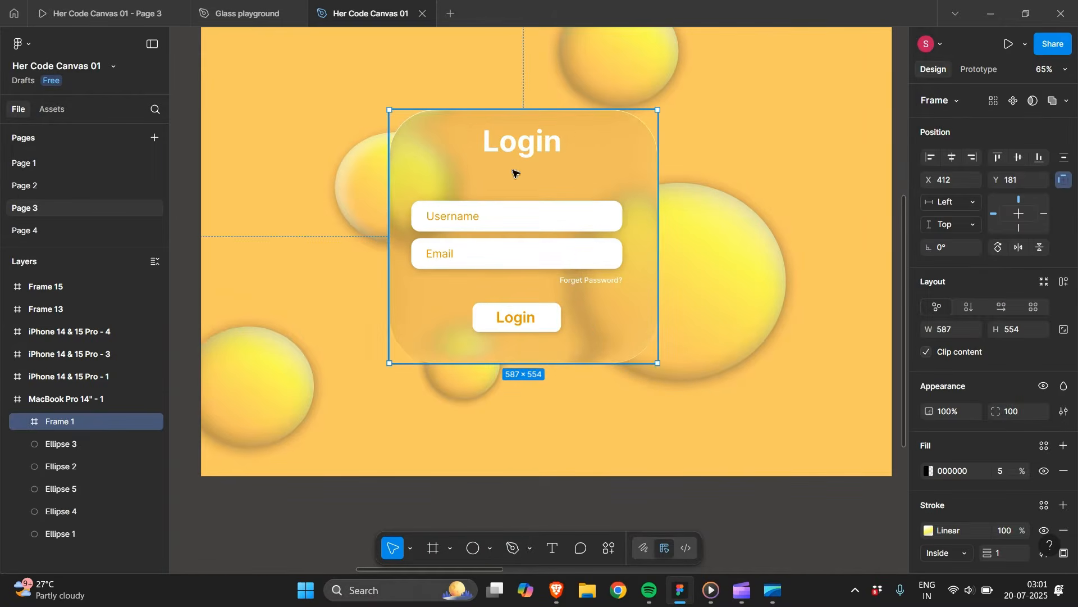
{"action": "scroll", "coordinate": [1003, 400], "scroll_direction": "down", "scroll_amount": 3}
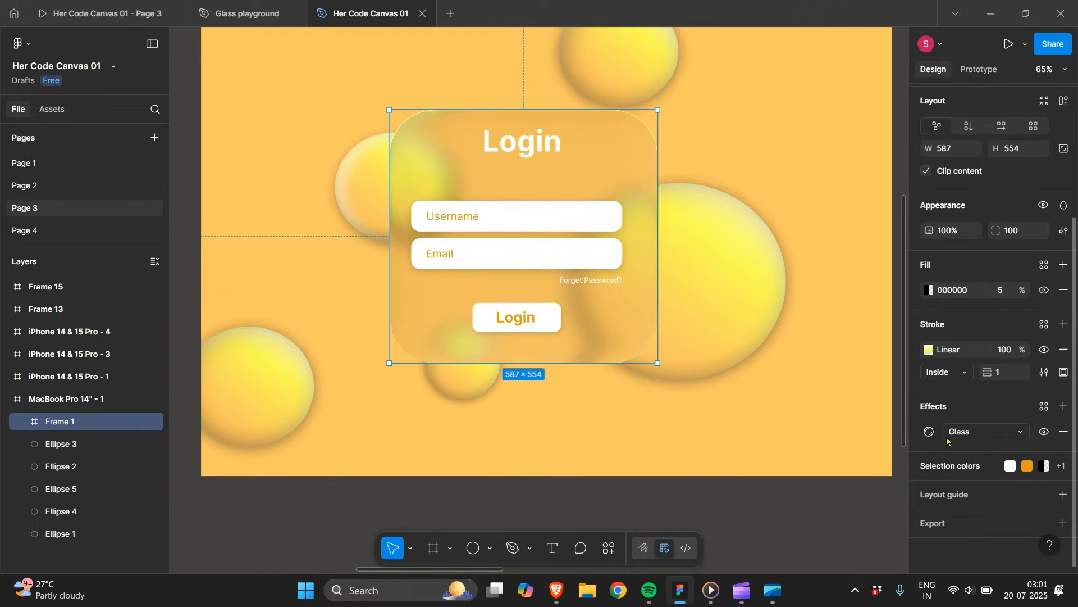
{"action": "mouse_move", "coordinate": [620, 163]}
{"action": "left_mouse_down"}
{"action": "mouse_move", "coordinate": [633, 144]}
{"action": "mouse_move", "coordinate": [528, 187]}
{"action": "mouse_move", "coordinate": [513, 270]}
{"action": "mouse_move", "coordinate": [723, 227]}
{"action": "mouse_move", "coordinate": [660, 108]}
{"action": "mouse_move", "coordinate": [631, 153]}
{"action": "left_mouse_up"}
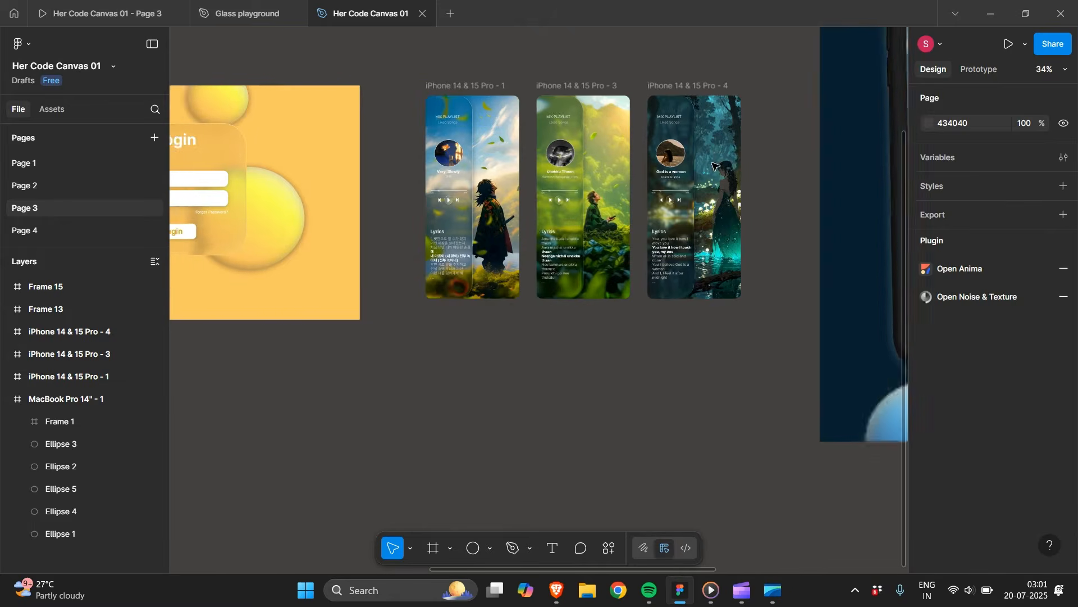
Examine the music player phone screens and the glass side panel in the iPhone 14 & 15 Pro - 1 frame.
{"action": "scroll", "coordinate": [715, 166], "scroll_direction": "right", "scroll_amount": 1}
{"action": "scroll", "coordinate": [715, 166], "scroll_direction": "left", "scroll_amount": 3}
{"action": "scroll", "coordinate": [715, 167], "scroll_direction": "up", "scroll_amount": 5}
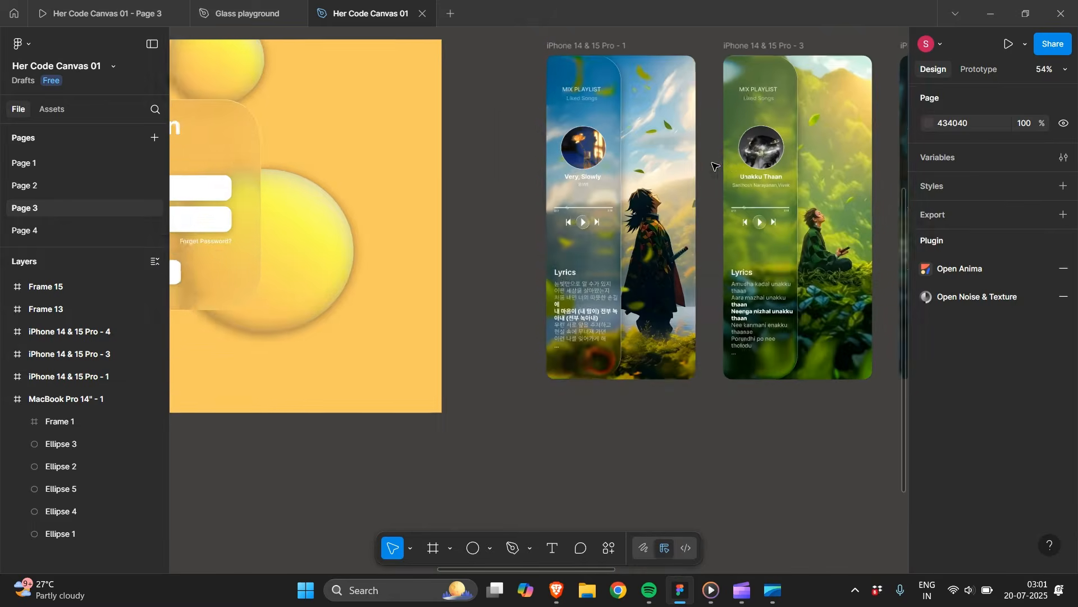
{"action": "scroll", "coordinate": [715, 165], "scroll_direction": "down", "scroll_amount": 2}
{"action": "scroll", "coordinate": [621, 45], "scroll_direction": "up", "scroll_amount": 2}
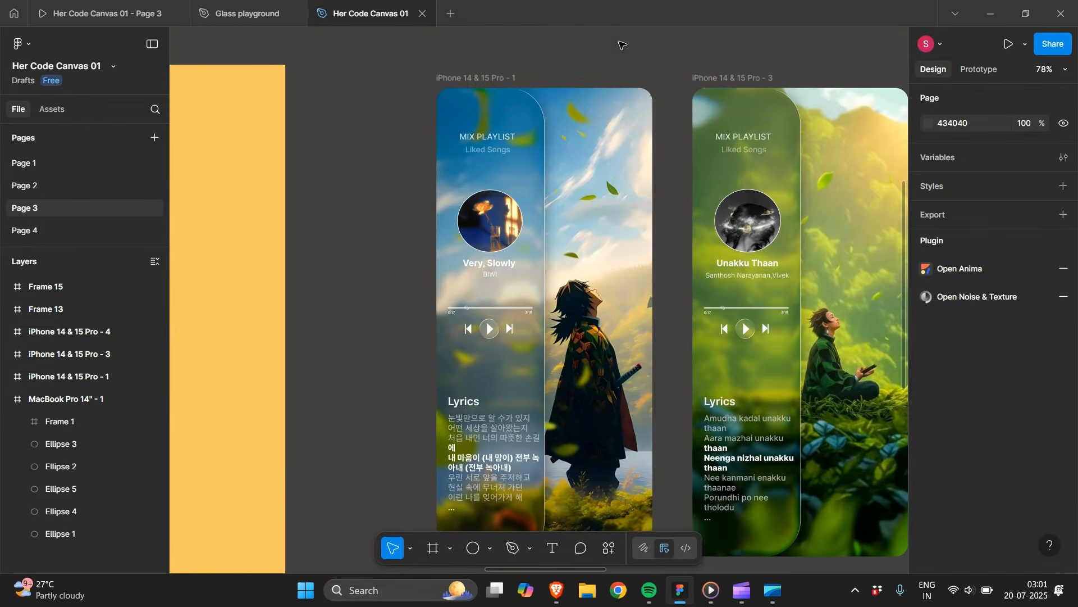
{"action": "left_click", "coordinate": [502, 75]}
{"action": "scroll", "coordinate": [631, 230], "scroll_direction": "down", "scroll_amount": 3}
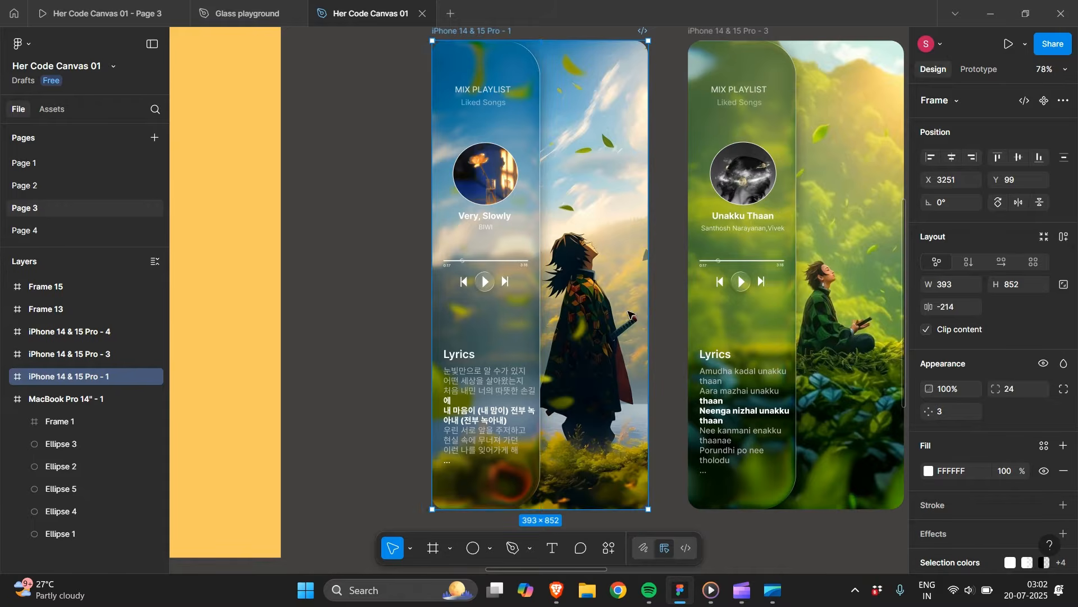
{"action": "left_click", "coordinate": [503, 77]}
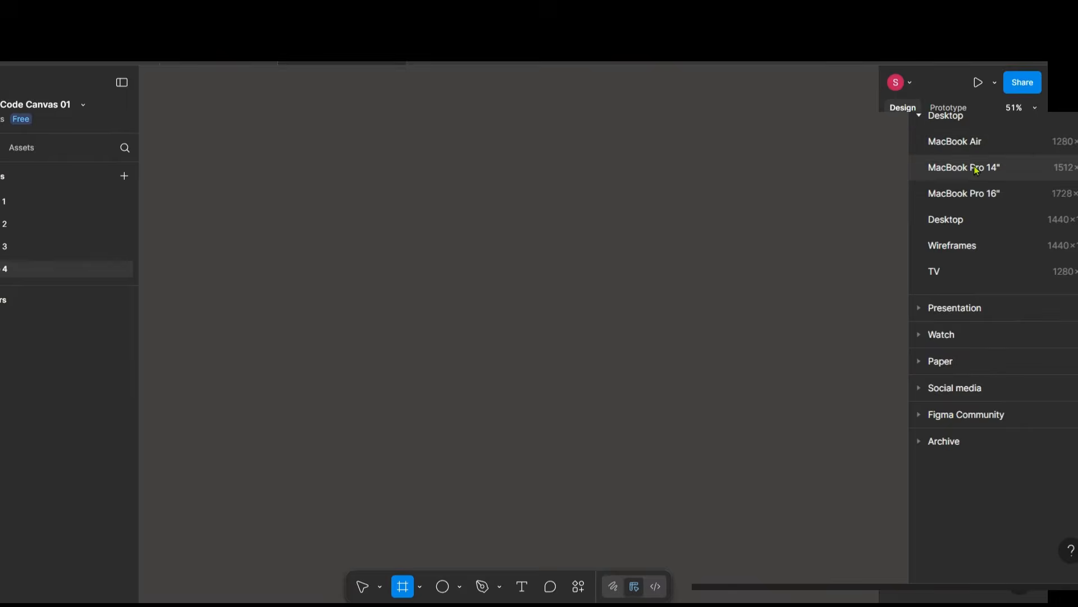
{"action": "left_click", "coordinate": [976, 168]}
{"action": "scroll", "coordinate": [893, 442], "scroll_direction": "left", "scroll_amount": 1}
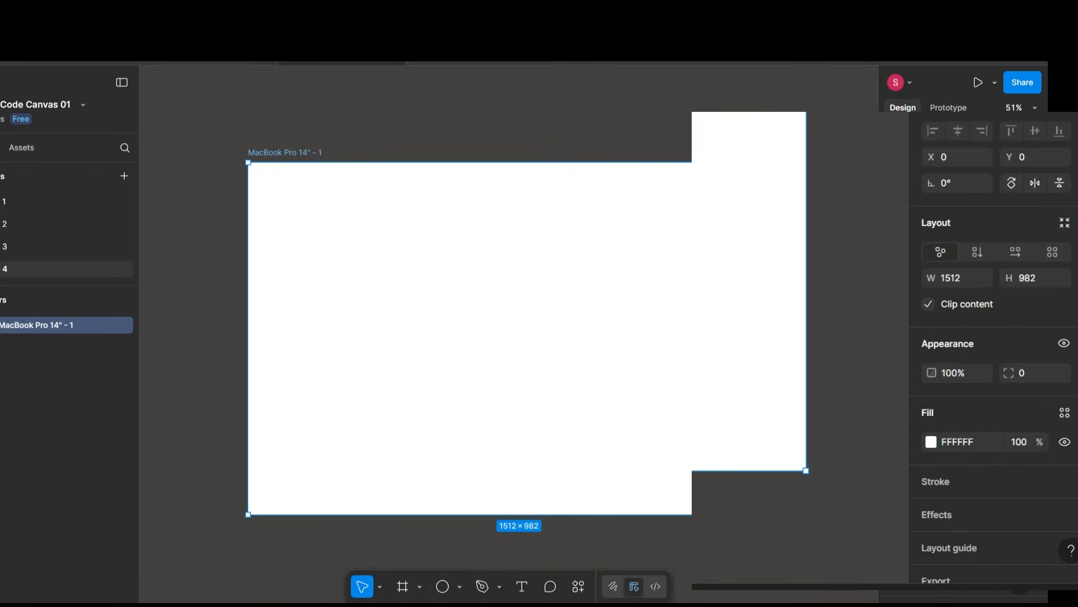
Draw an ellipse about 423 × 384 in the MacBook Pro 14" frame and give it a linear gradient fill.
{"action": "mouse_move", "coordinate": [464, 230]}
{"action": "left_mouse_down"}
{"action": "mouse_move", "coordinate": [624, 357]}
{"action": "mouse_move", "coordinate": [616, 367]}
{"action": "left_mouse_up"}
{"action": "left_click", "coordinate": [931, 414]}
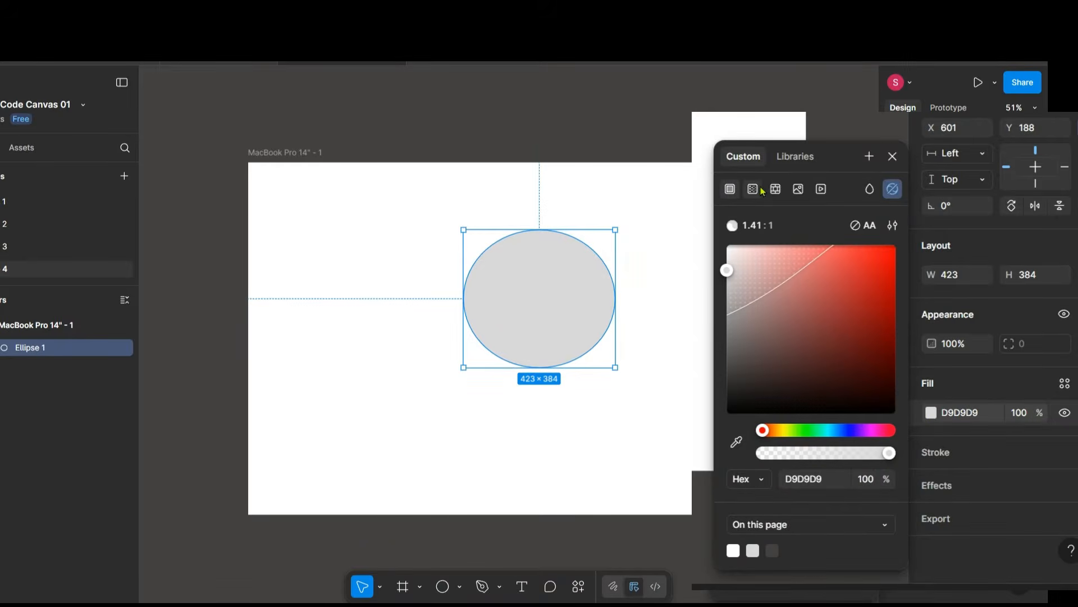
{"action": "left_click", "coordinate": [759, 190]}
Colour the ellipse's linear gradient with stops 8EEFFE at 0% and 2A6F7A at 100%.
{"action": "left_click", "coordinate": [782, 332]}
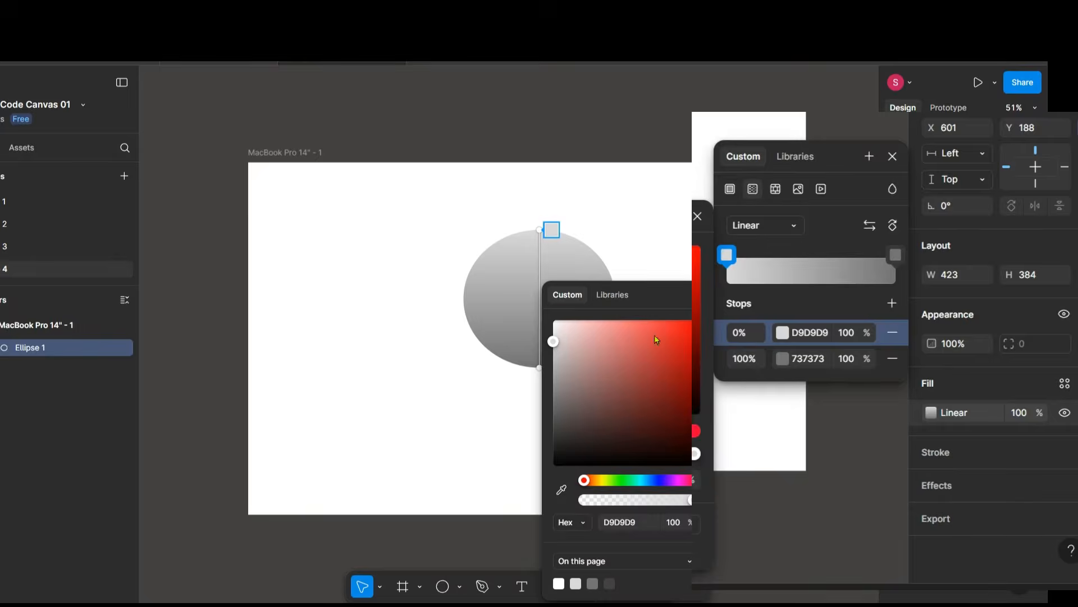
{"action": "left_click", "coordinate": [642, 481]}
{"action": "left_click", "coordinate": [612, 328]}
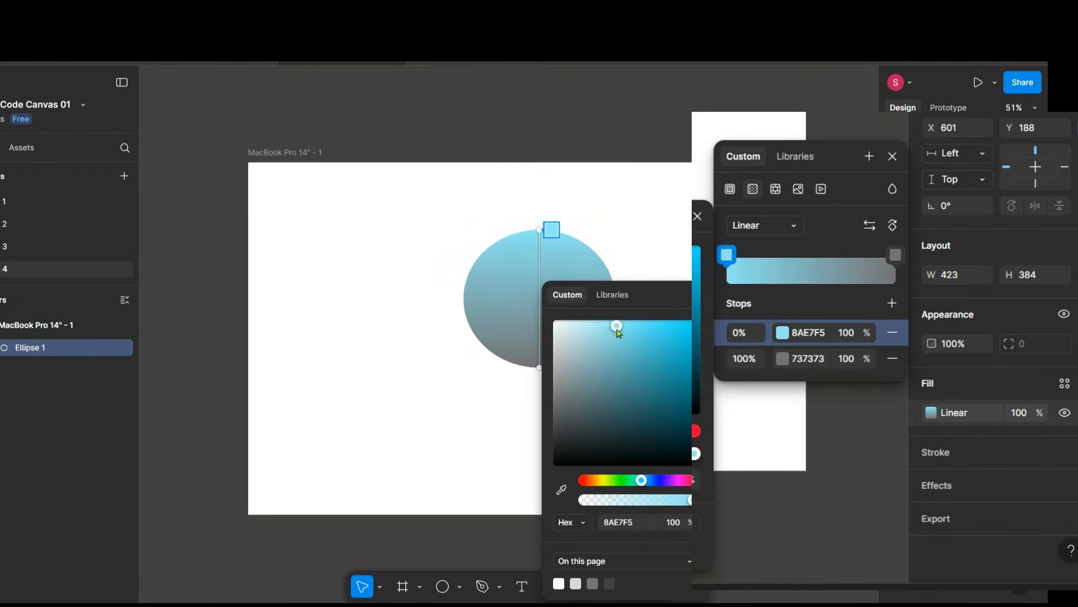
{"action": "left_click", "coordinate": [787, 361]}
{"action": "left_click", "coordinate": [577, 584]}
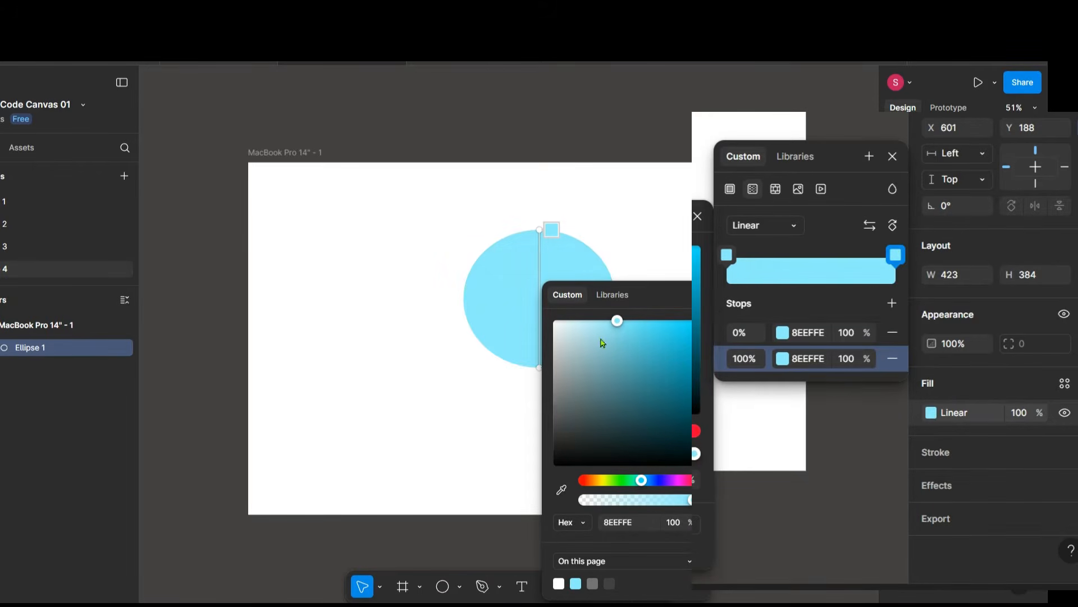
{"action": "left_click_drag", "start_coordinate": [638, 350], "coordinate": [652, 408]}
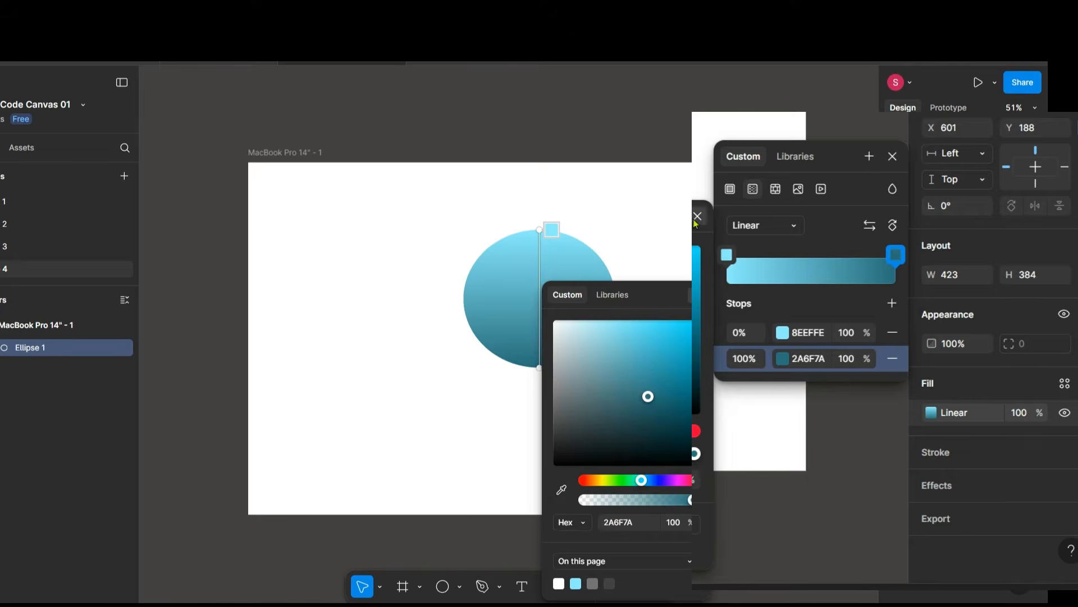
{"action": "left_click", "coordinate": [697, 218]}
Tilt the ellipse's gradient and expand it to four stops, including 8EEFFE at 19%, 61B5C2 at 46% and a D3F9FF highlight at 2%.
{"action": "left_click_drag", "start_coordinate": [535, 228], "coordinate": [519, 248]}
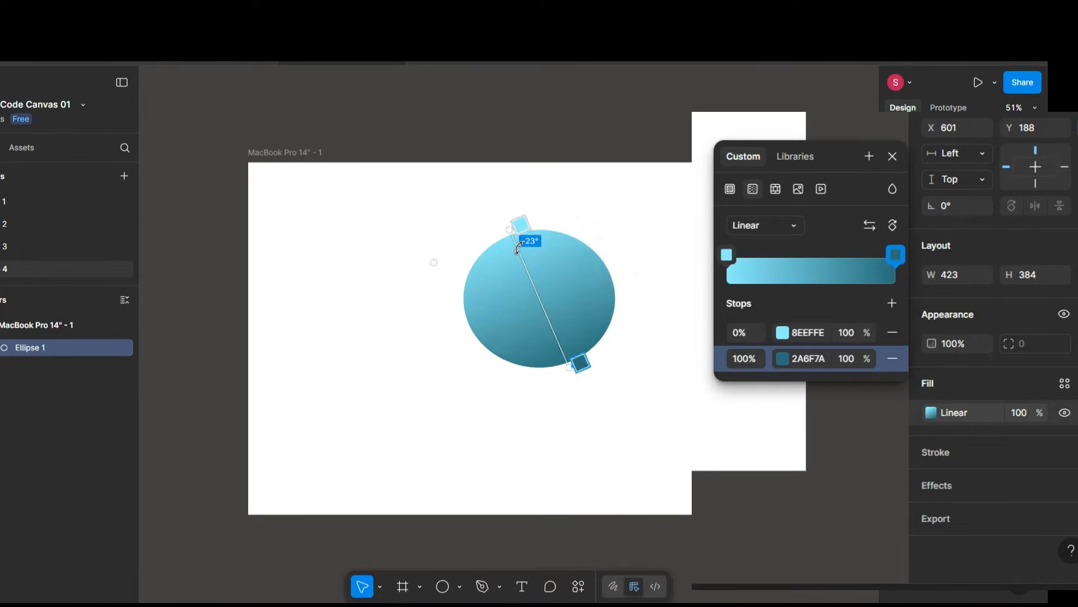
{"action": "left_click", "coordinate": [805, 271]}
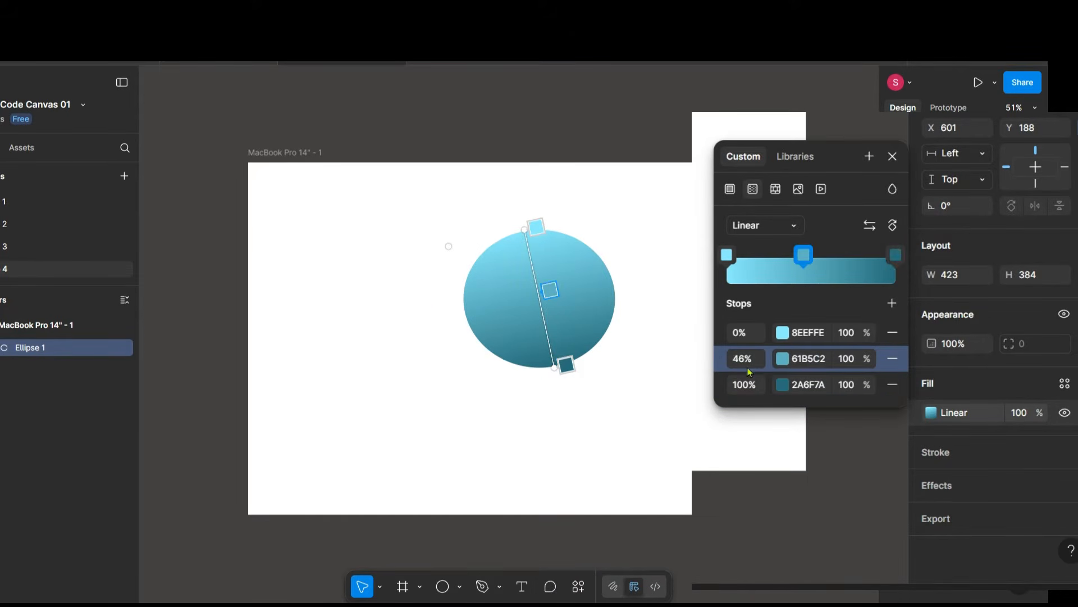
{"action": "left_click_drag", "start_coordinate": [730, 257], "coordinate": [761, 260]}
{"action": "left_click", "coordinate": [731, 264]}
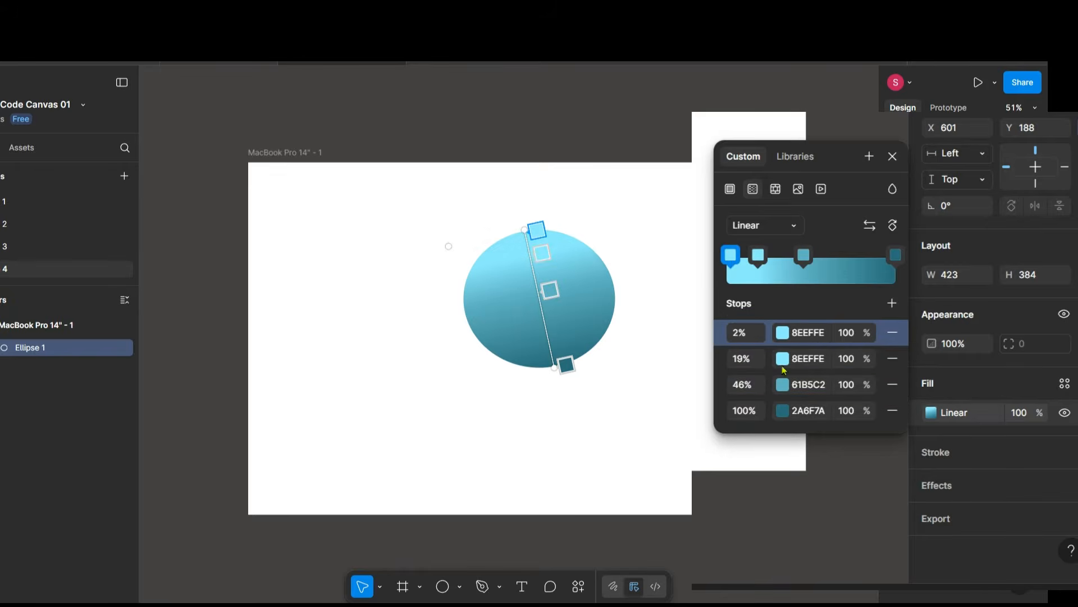
{"action": "left_click", "coordinate": [783, 334]}
{"action": "left_click", "coordinate": [579, 322]}
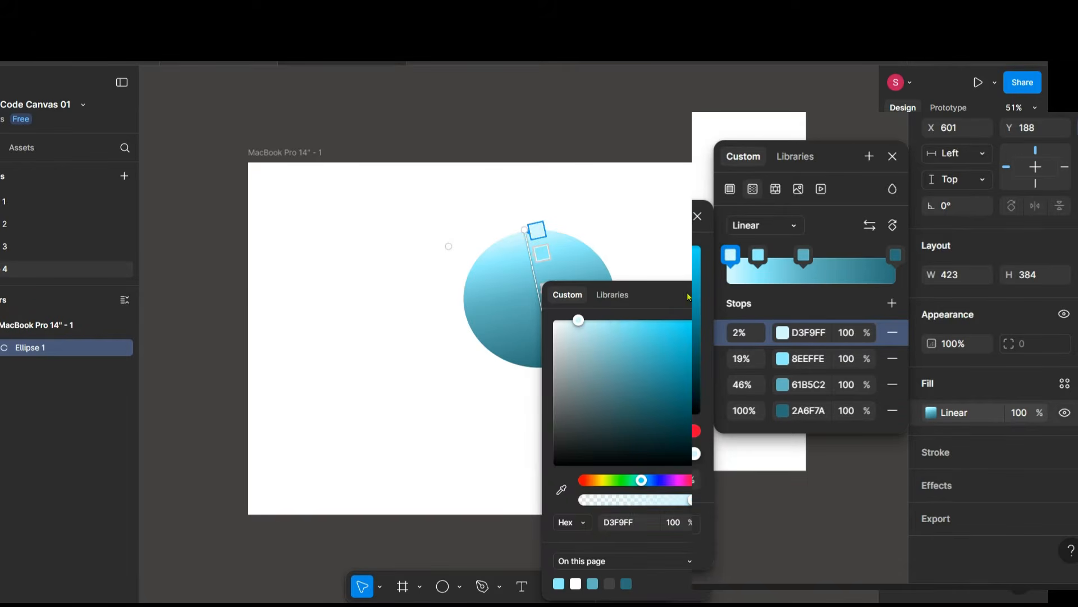
{"action": "left_click", "coordinate": [698, 216]}
Move the ellipse to X 531, Y 198 and give it a blurred 000000 drop shadow with X 5, Y 8 and 78% opacity.
{"action": "left_click", "coordinate": [458, 301]}
{"action": "left_click_drag", "start_coordinate": [458, 301], "coordinate": [433, 305]}
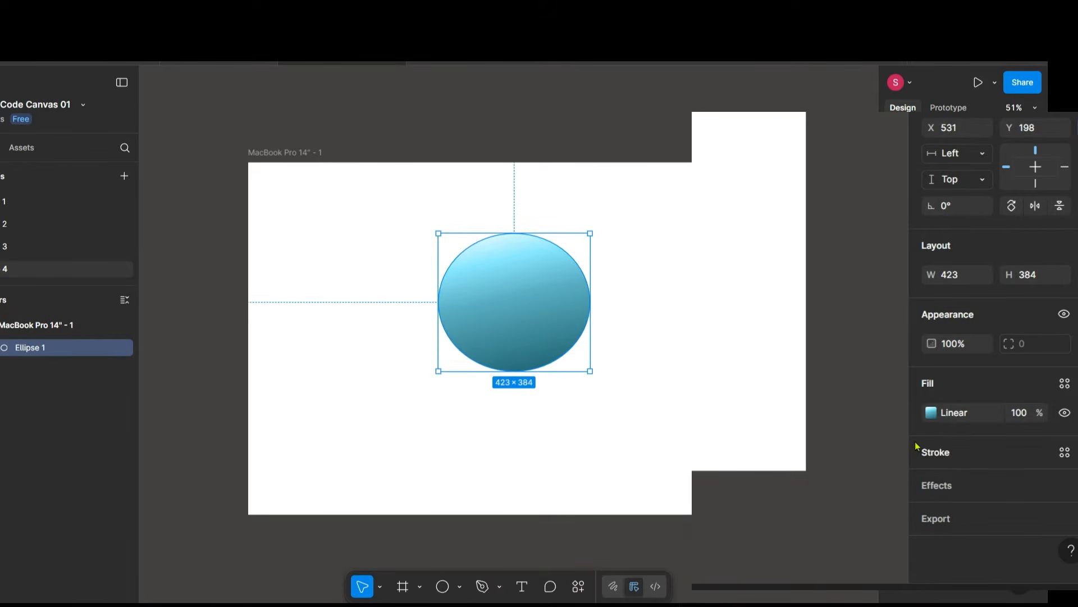
{"action": "left_click", "coordinate": [947, 489]}
{"action": "left_click_drag", "start_coordinate": [806, 493], "coordinate": [817, 490]}
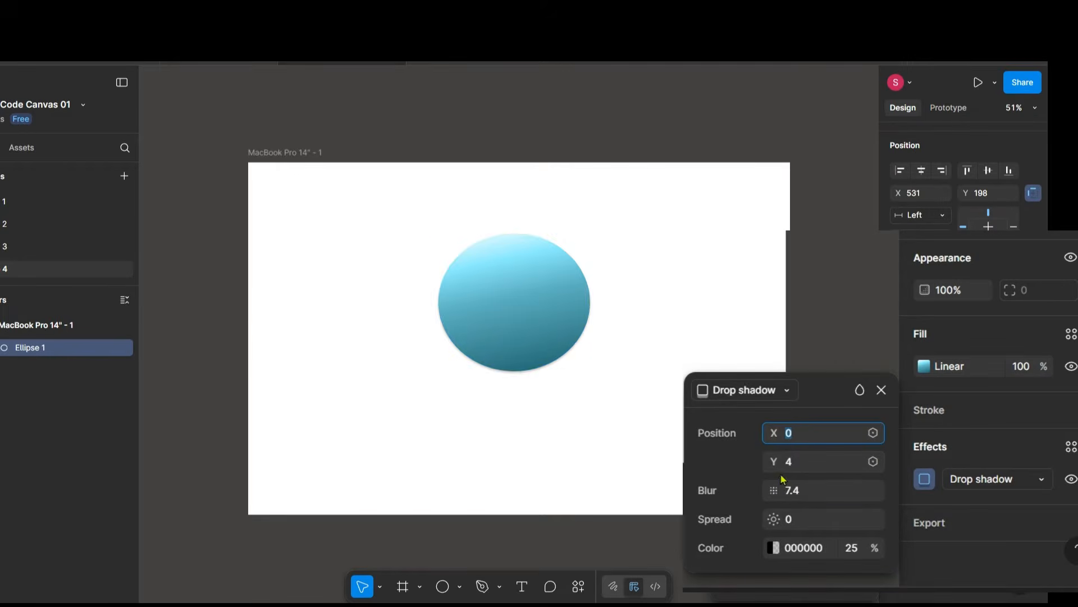
{"action": "left_click_drag", "start_coordinate": [774, 461], "coordinate": [773, 464]}
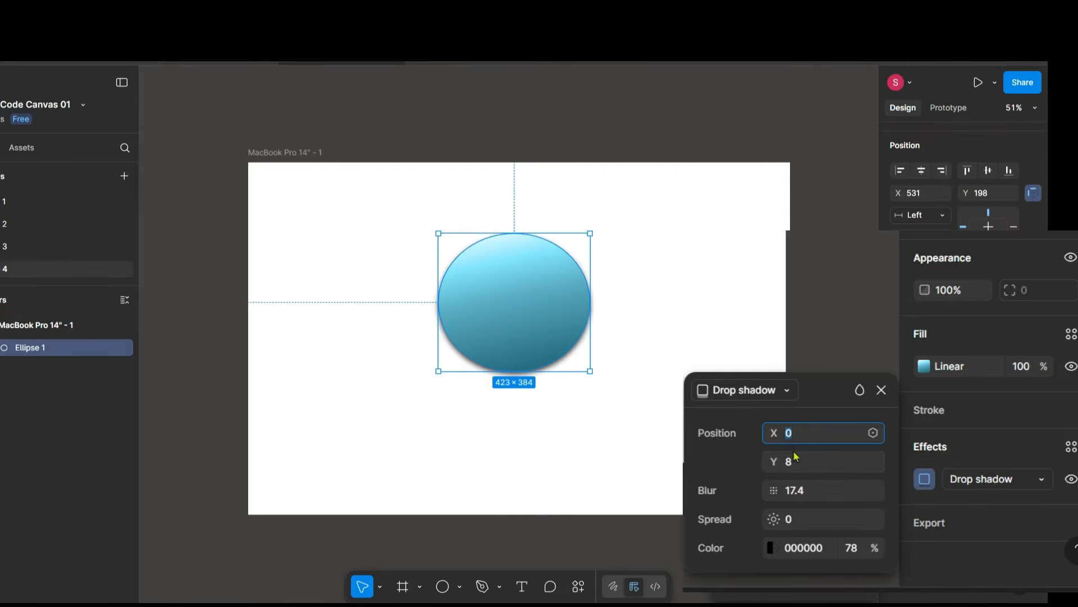
{"action": "left_click_drag", "start_coordinate": [769, 430], "coordinate": [786, 437]}
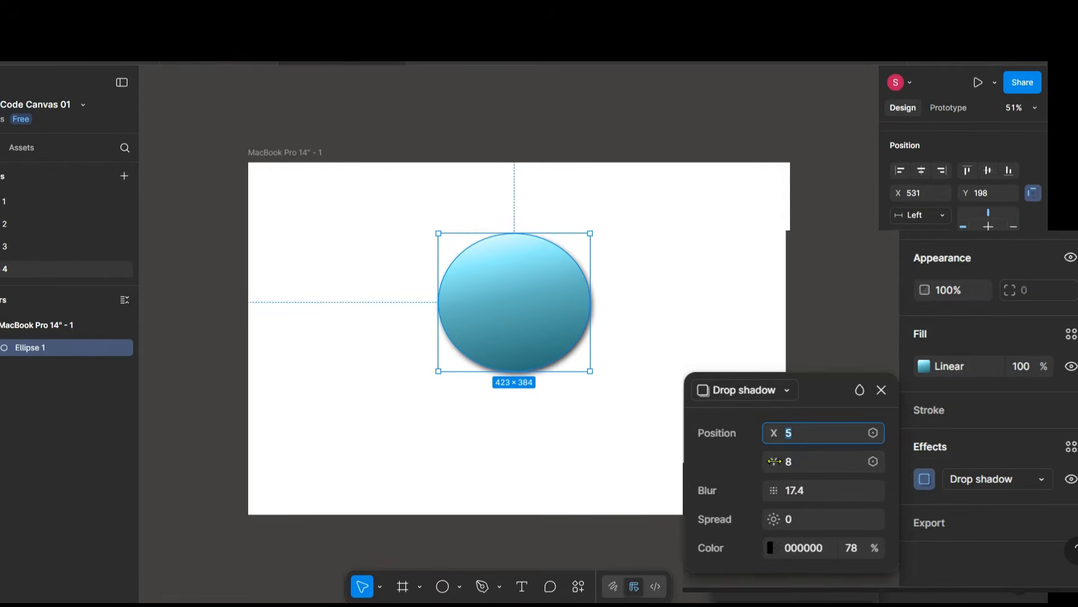
{"action": "left_click_drag", "start_coordinate": [774, 490], "coordinate": [778, 488]}
{"action": "left_click", "coordinate": [882, 390]}
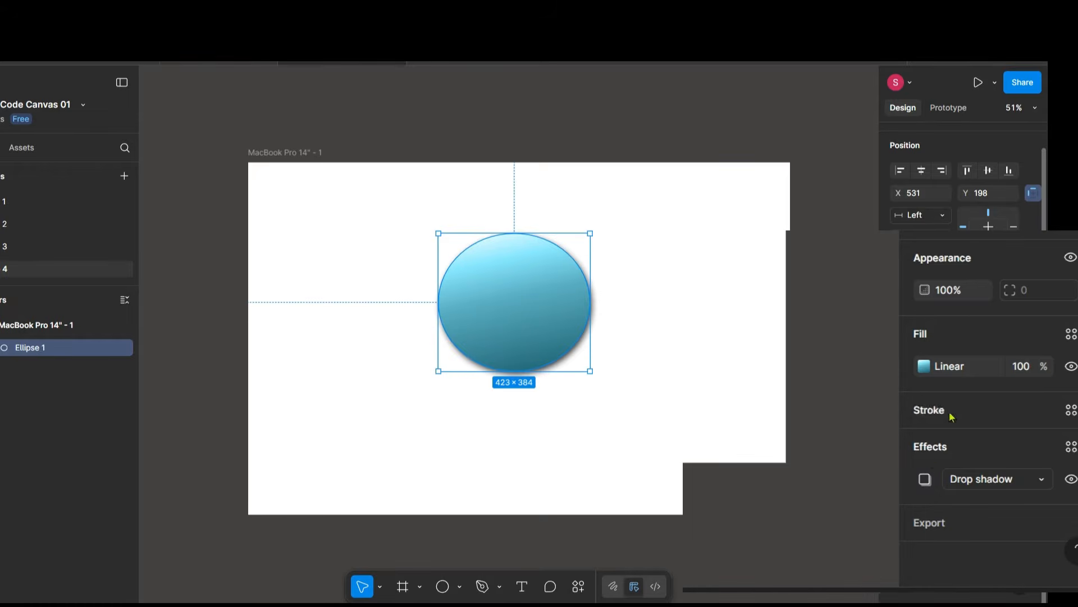
Add an inner shadow to the ellipse with X -14, Y 4 and blur 33.5.
{"action": "left_click", "coordinate": [1072, 446]}
{"action": "left_click", "coordinate": [989, 478]}
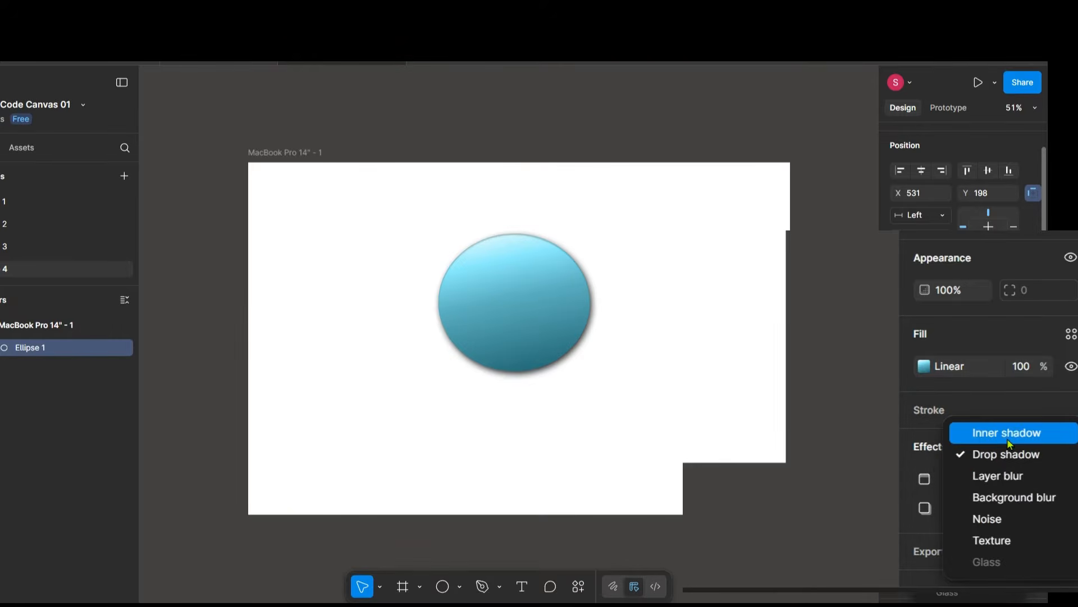
{"action": "left_click", "coordinate": [1000, 431]}
{"action": "left_click", "coordinate": [924, 478]}
{"action": "left_click_drag", "start_coordinate": [774, 490], "coordinate": [858, 510]}
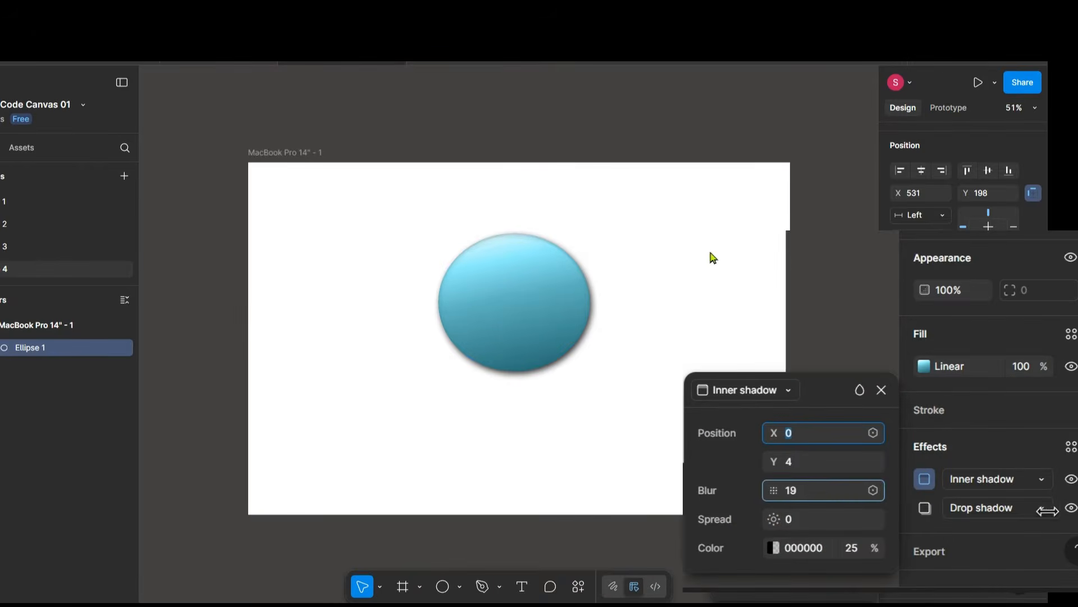
{"action": "left_click_drag", "start_coordinate": [1047, 510], "coordinate": [1077, 510]}
{"action": "left_click_drag", "start_coordinate": [774, 436], "coordinate": [764, 439]}
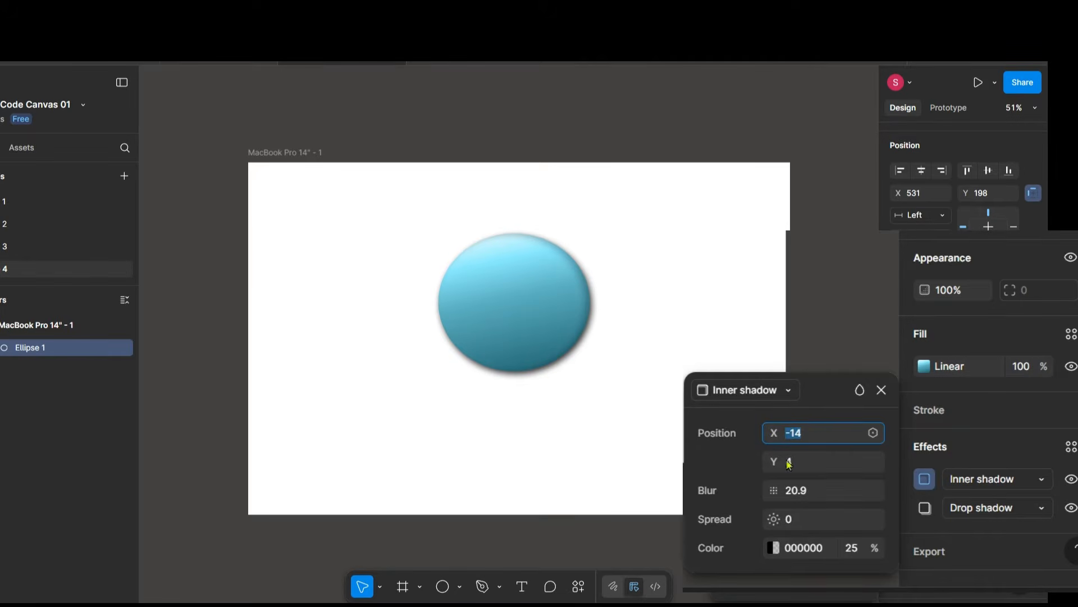
{"action": "left_click_drag", "start_coordinate": [774, 490], "coordinate": [991, 506]}
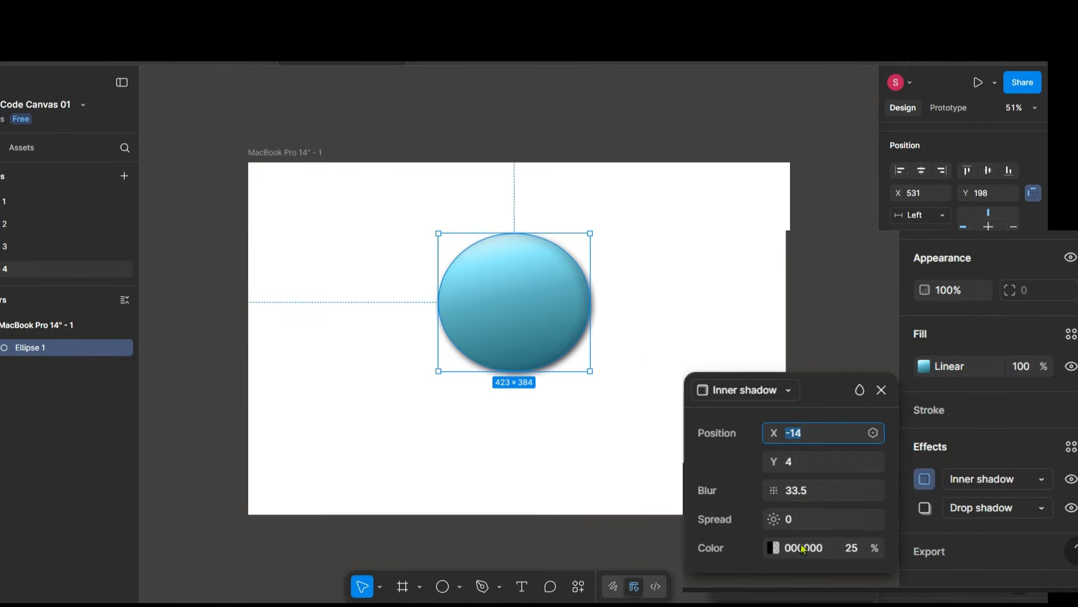
{"action": "left_click", "coordinate": [881, 389]}
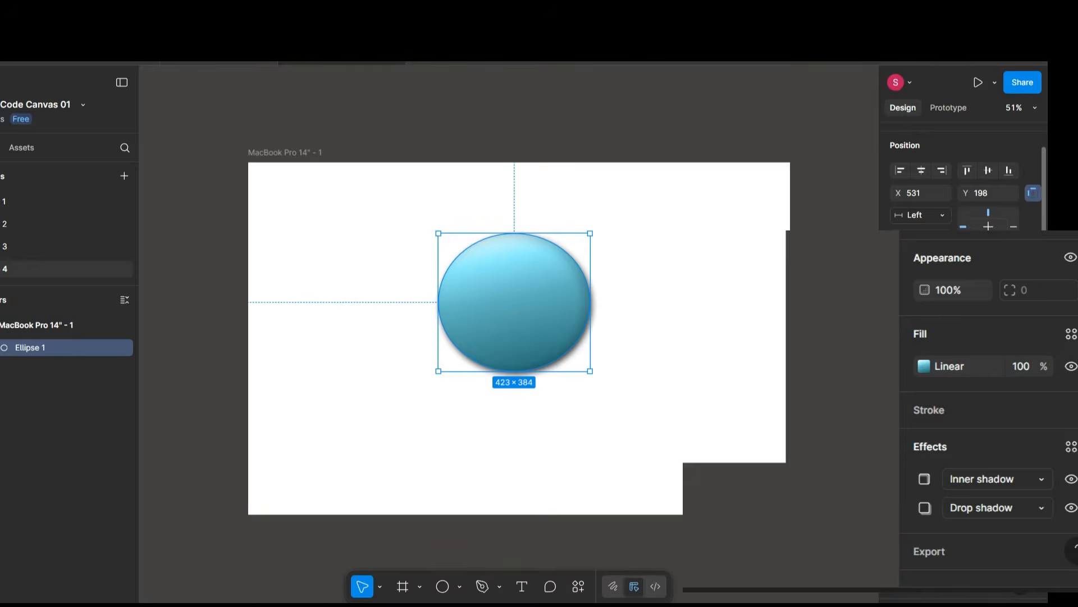
Add a second inner shadow effect to the ellipse.
{"action": "left_click", "coordinate": [1077, 446]}
{"action": "left_click", "coordinate": [925, 481]}
{"action": "left_click", "coordinate": [990, 477]}
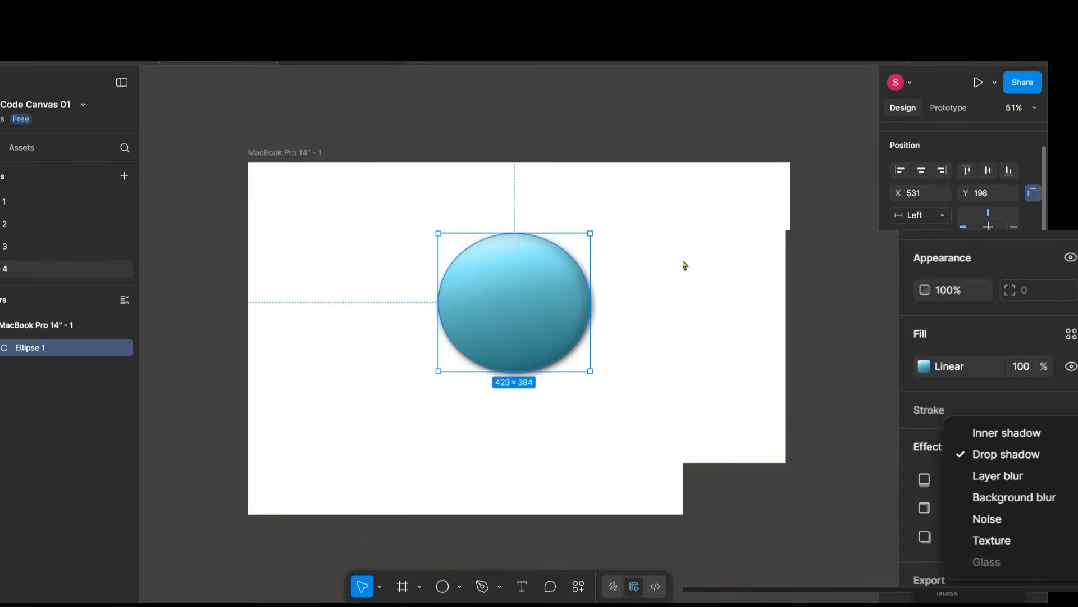
{"action": "left_click", "coordinate": [978, 434]}
Set the newest inner shadow to X 9, Y 8, colour FFFFFF at 30% opacity, and increase its blur.
{"action": "scroll", "coordinate": [653, 274], "scroll_direction": "up", "scroll_amount": 3}
{"action": "scroll", "coordinate": [653, 275], "scroll_direction": "up", "scroll_amount": 5}
{"action": "scroll", "coordinate": [654, 275], "scroll_direction": "down", "scroll_amount": 3}
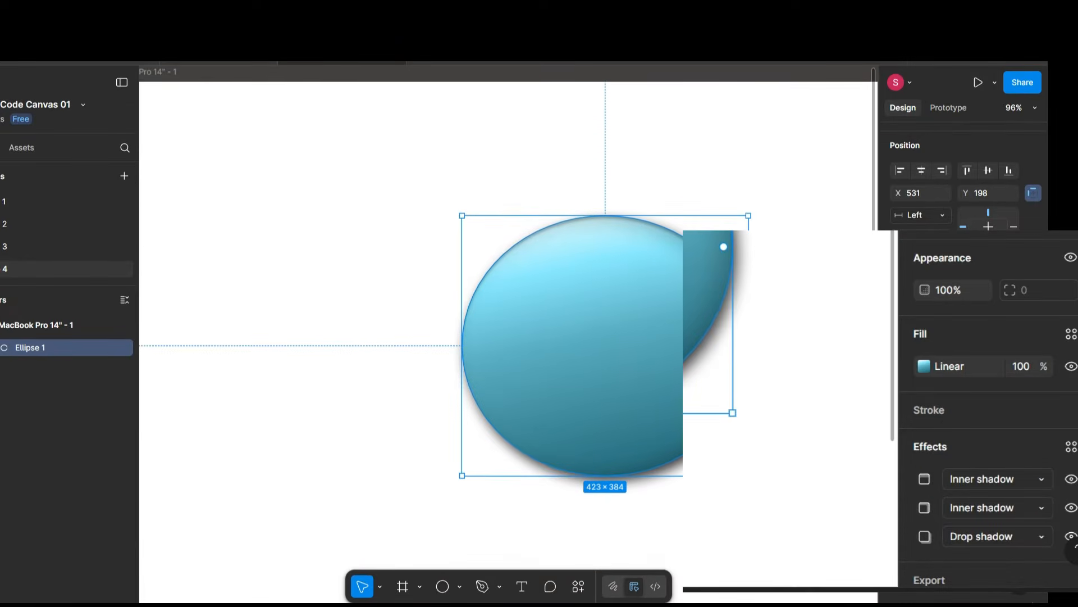
{"action": "scroll", "coordinate": [761, 390], "scroll_direction": "down", "scroll_amount": 3}
{"action": "left_click", "coordinate": [924, 477]}
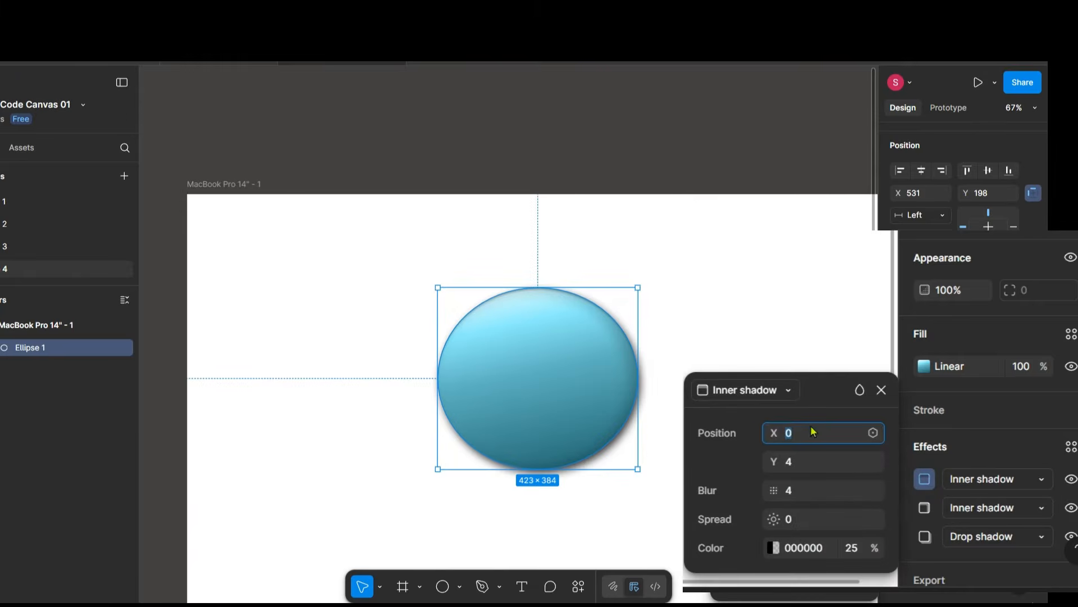
{"action": "left_click_drag", "start_coordinate": [773, 435], "coordinate": [748, 439]}
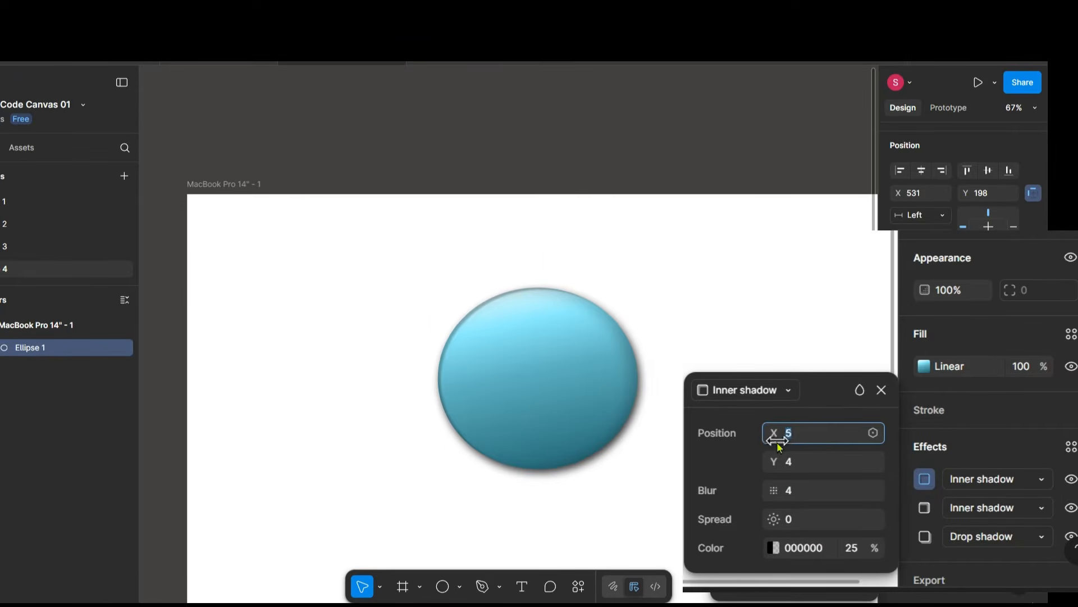
{"action": "left_click", "coordinate": [777, 549]}
{"action": "left_click", "coordinate": [576, 583]}
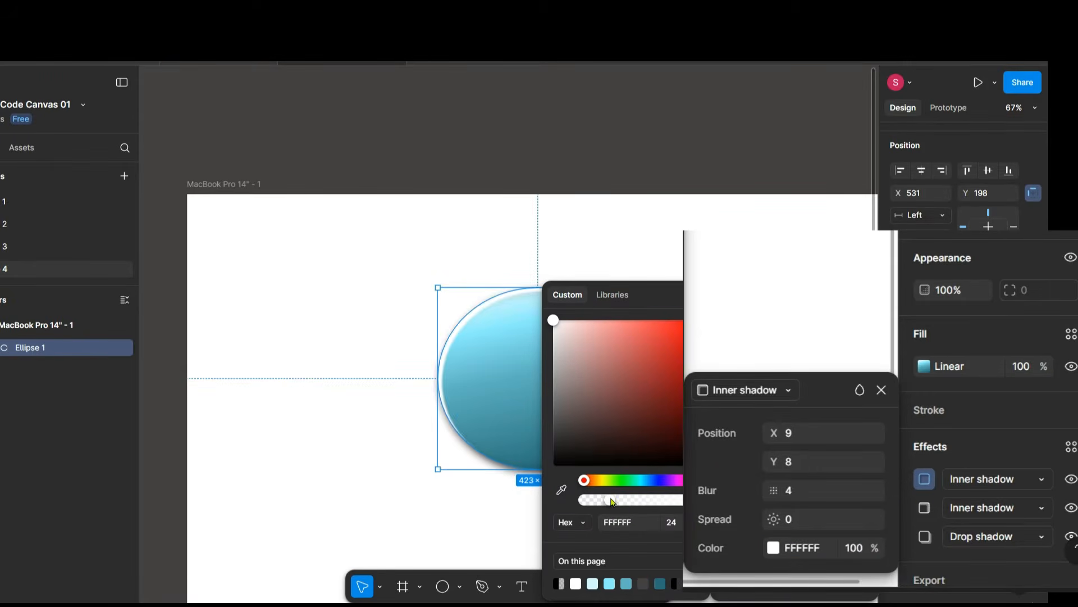
{"action": "left_click", "coordinate": [790, 503]}
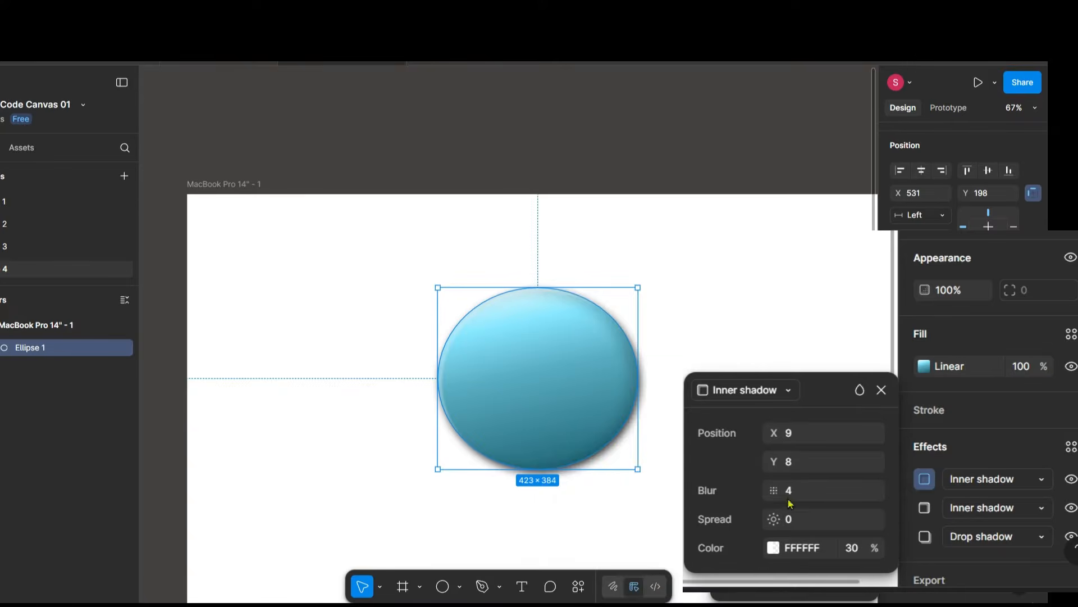
{"action": "left_click_drag", "start_coordinate": [770, 490], "coordinate": [980, 503]}
{"action": "left_click", "coordinate": [883, 394]}
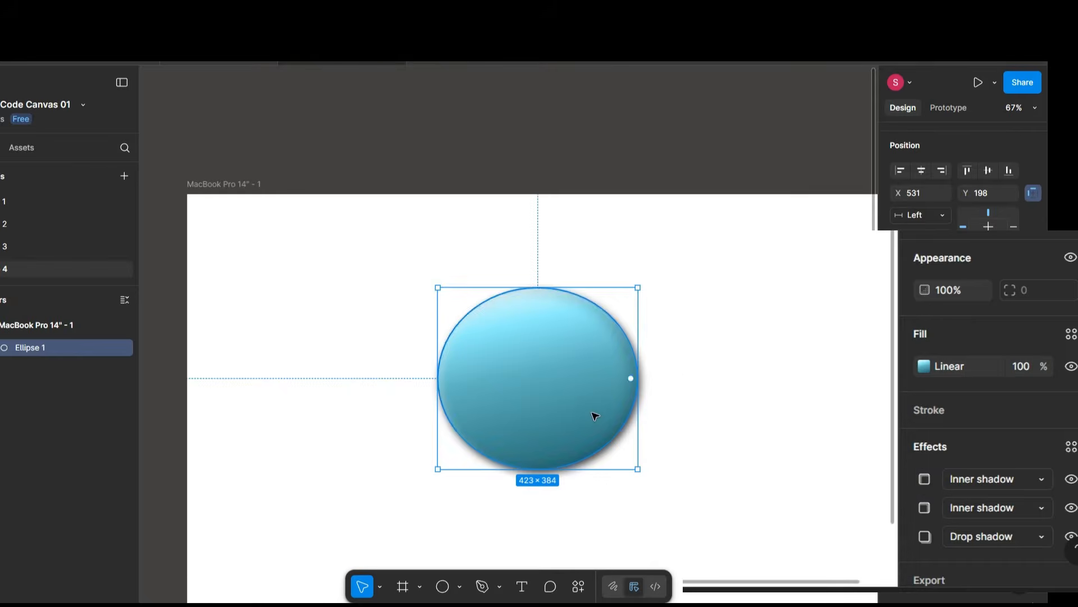
Shrink the ellipse to about 314 × 279 and place it at about X 357, Y 131 in the frame.
{"action": "left_click_drag", "start_coordinate": [593, 413], "coordinate": [511, 381]}
{"action": "scroll", "coordinate": [509, 379], "scroll_direction": "down", "scroll_amount": 2}
{"action": "left_click_drag", "start_coordinate": [541, 419], "coordinate": [507, 386]}
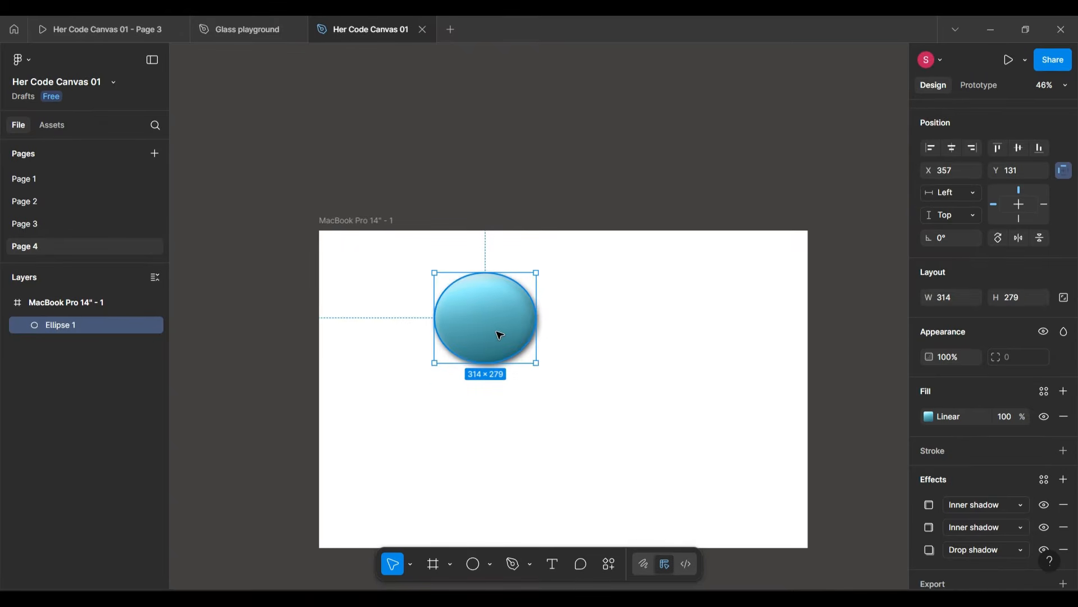
Duplicate the ellipse so one sits at the frame's right, and resize the upper-left one to about 242 × 215.
{"action": "left_click_drag", "start_coordinate": [500, 336], "coordinate": [470, 315]}
{"action": "left_click", "coordinate": [745, 341]}
{"action": "left_click", "coordinate": [649, 361]}
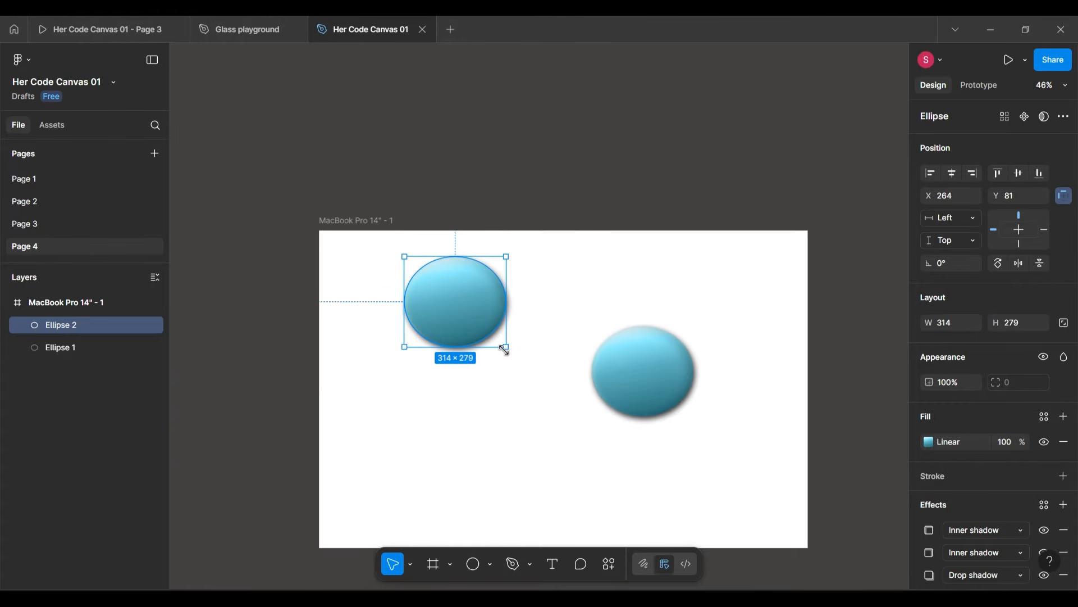
{"action": "left_click_drag", "start_coordinate": [507, 346], "coordinate": [448, 294]}
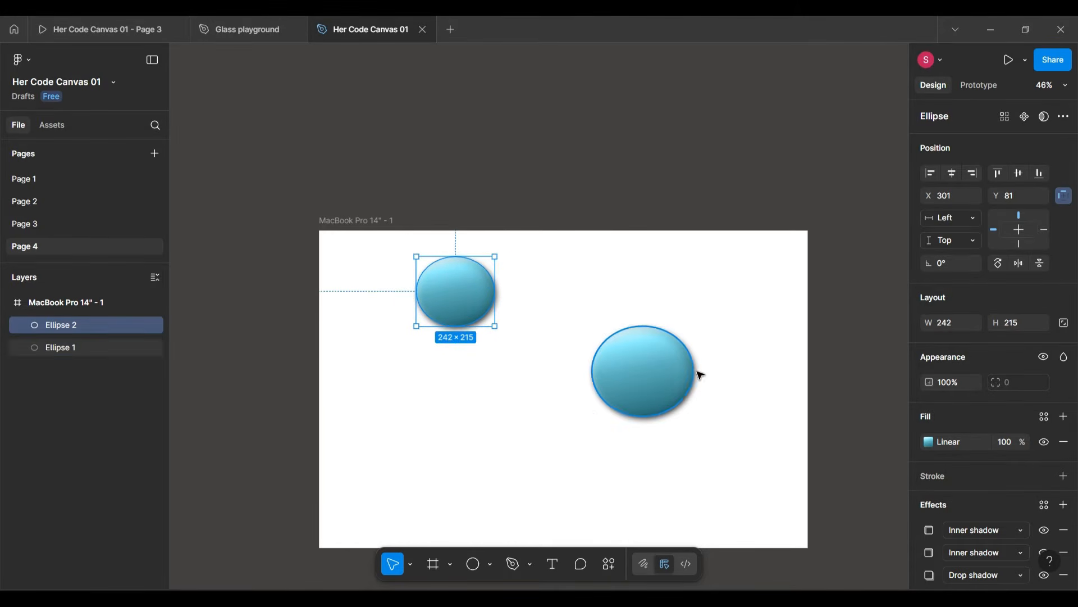
Place a third, enlarged copy of the ellipse in the frame's lower-left area and shift the right-hand ellipse slightly up and right.
{"action": "left_click", "coordinate": [650, 375]}
{"action": "left_click_drag", "start_coordinate": [563, 427], "coordinate": [490, 454]}
{"action": "left_click_drag", "start_coordinate": [534, 496], "coordinate": [502, 468]}
{"action": "left_click", "coordinate": [742, 368]}
{"action": "left_click_drag", "start_coordinate": [667, 375], "coordinate": [687, 358]}
Change the MacBook Pro 14" frame's fill to light cyan 87EFFF.
{"action": "left_click", "coordinate": [587, 257]}
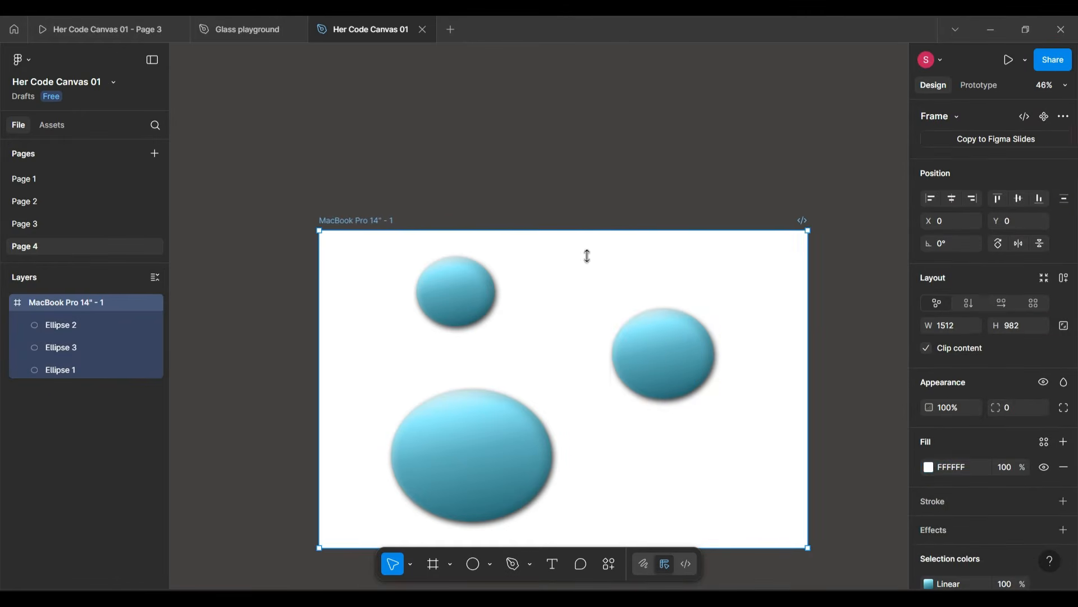
{"action": "left_click", "coordinate": [931, 465]}
{"action": "left_click", "coordinate": [825, 560]}
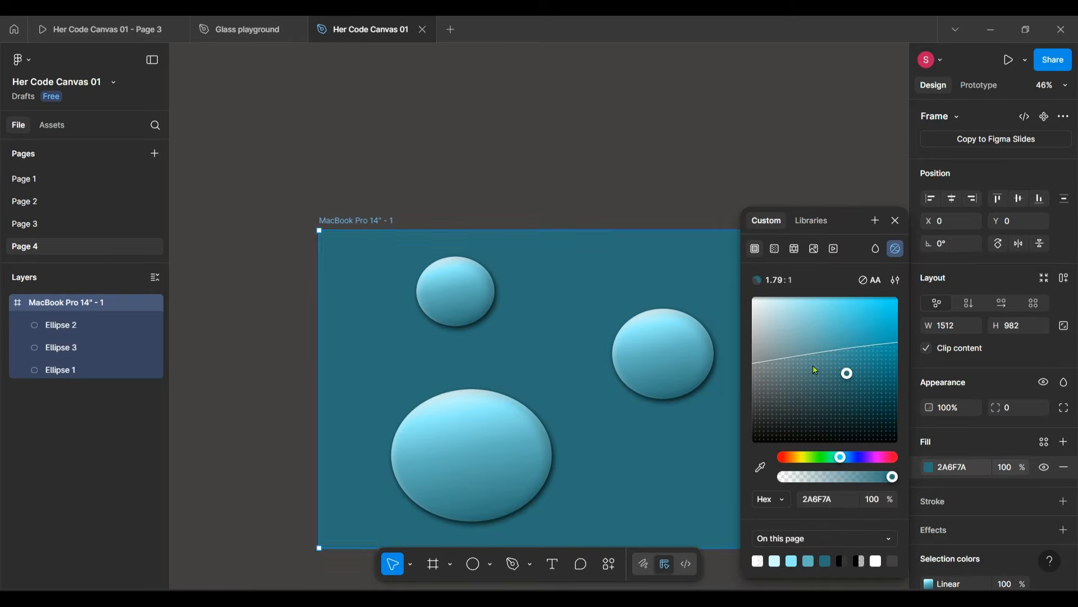
{"action": "left_click_drag", "start_coordinate": [813, 365], "coordinate": [812, 282]}
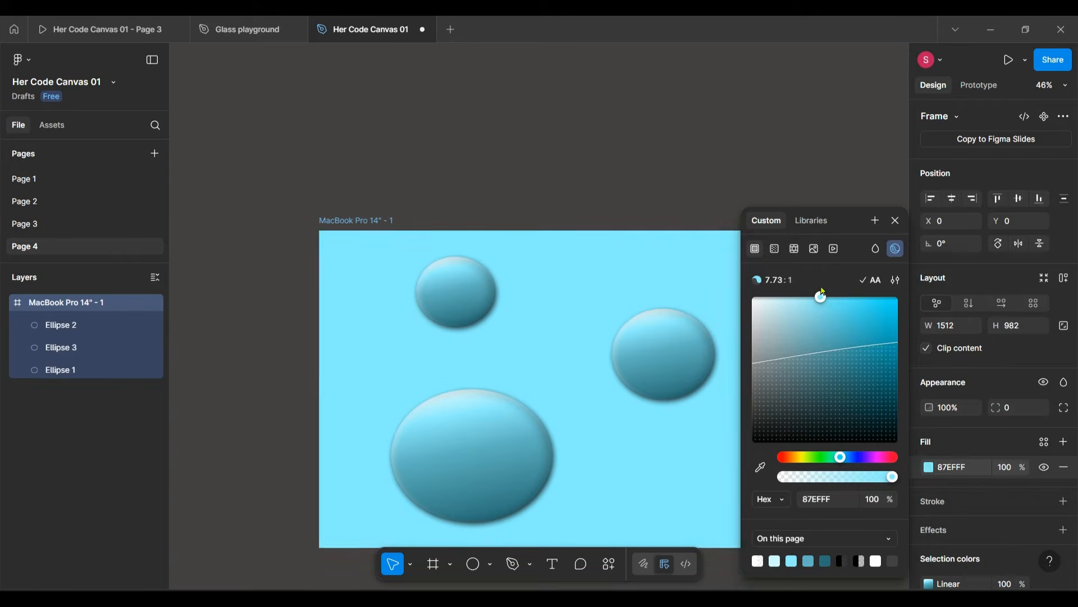
{"action": "key", "text": "Escape"}
Draw a frame about 473 × 464 between the three ellipses, overlapping them, and set its corner radius to 22.
{"action": "key", "text": "f"}
{"action": "mouse_move", "coordinate": [506, 305]}
{"action": "left_mouse_down"}
{"action": "mouse_move", "coordinate": [668, 453]}
{"action": "mouse_move", "coordinate": [660, 453]}
{"action": "left_mouse_up"}
{"action": "scroll", "coordinate": [698, 402], "scroll_direction": "up", "scroll_amount": 5}
{"action": "scroll", "coordinate": [698, 402], "scroll_direction": "left", "scroll_amount": 3}
{"action": "scroll", "coordinate": [698, 403], "scroll_direction": "down", "scroll_amount": 2}
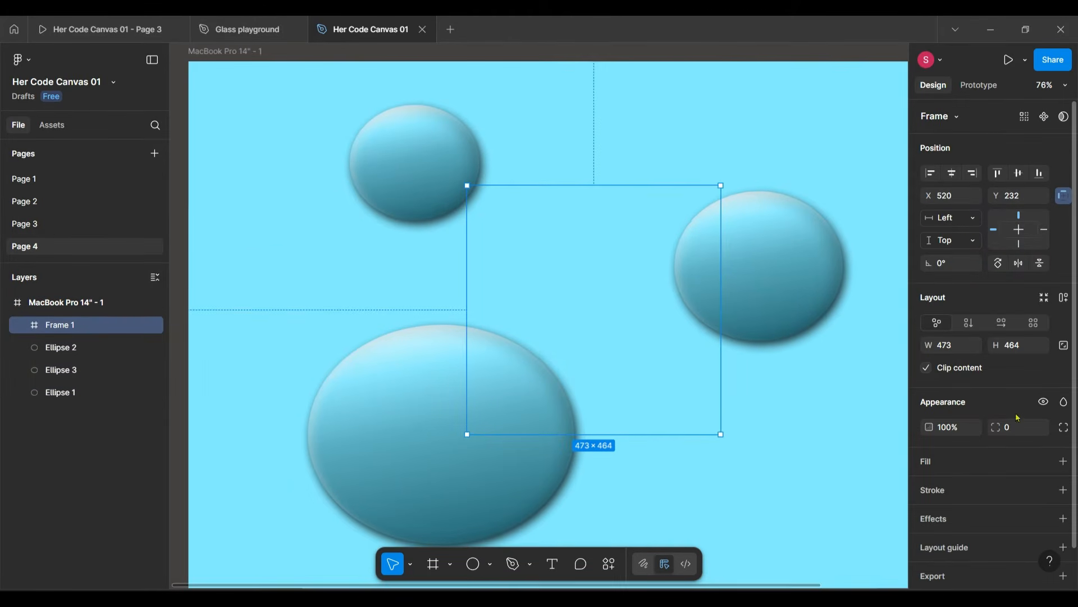
{"action": "left_click_drag", "start_coordinate": [994, 419], "coordinate": [168, 410]}
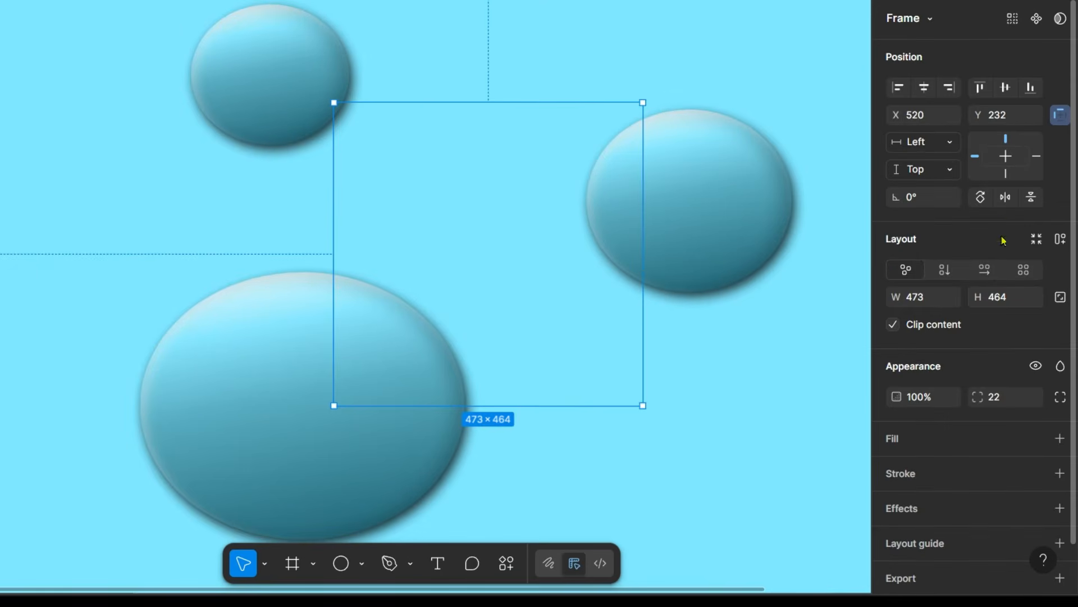
Give the frame between the ellipses a white FFFFFF fill and add a Glass effect to it.
{"action": "left_click", "coordinate": [952, 451]}
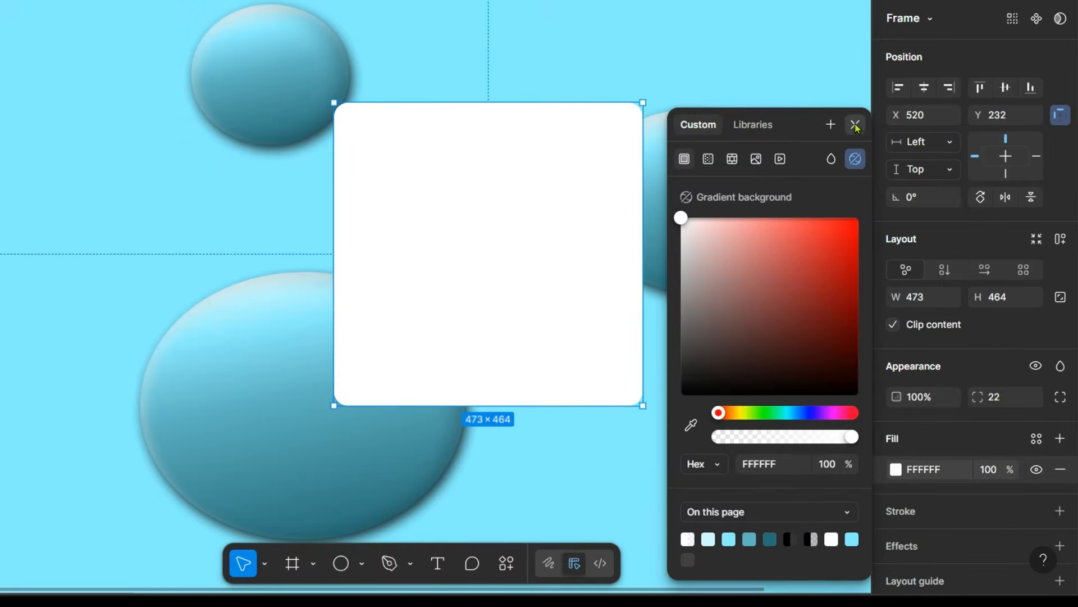
{"action": "left_click", "coordinate": [855, 125]}
{"action": "scroll", "coordinate": [990, 428], "scroll_direction": "down", "scroll_amount": 2}
{"action": "left_click", "coordinate": [943, 469]}
{"action": "scroll", "coordinate": [942, 470], "scroll_direction": "down", "scroll_amount": 1}
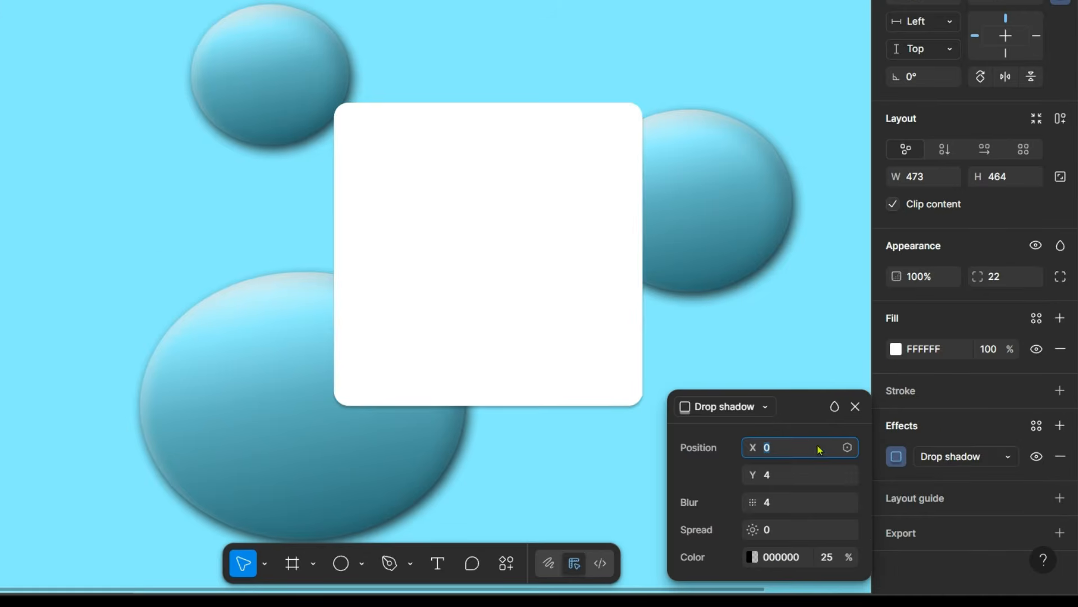
{"action": "left_click", "coordinate": [766, 407]}
{"action": "left_click", "coordinate": [761, 513]}
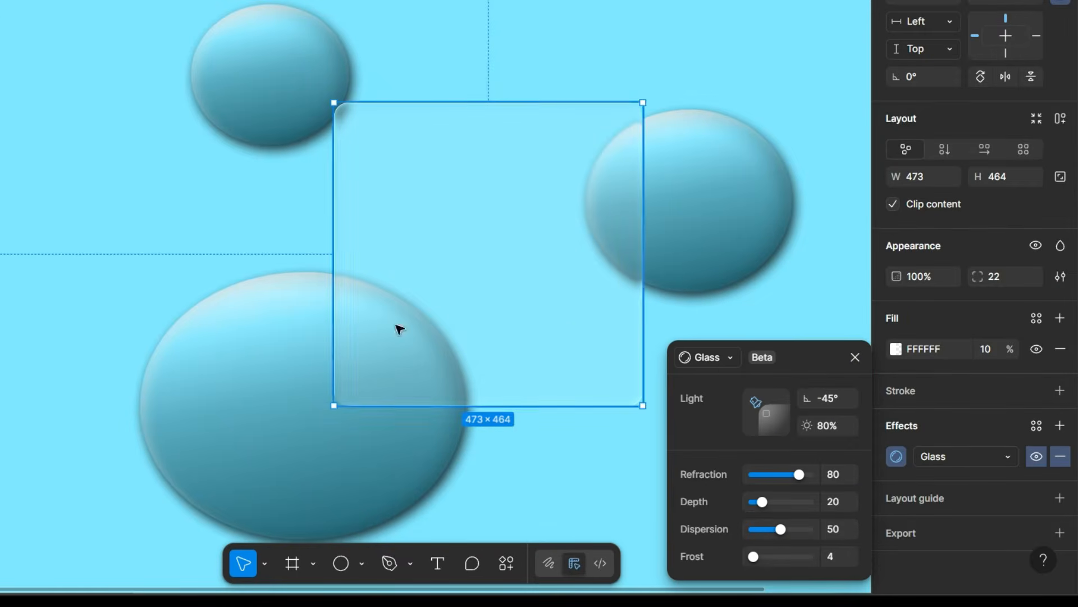
Set the Glass effect's light angle to -61°, its refraction to 100 and its depth to 100.
{"action": "left_click_drag", "start_coordinate": [729, 476], "coordinate": [657, 270]}
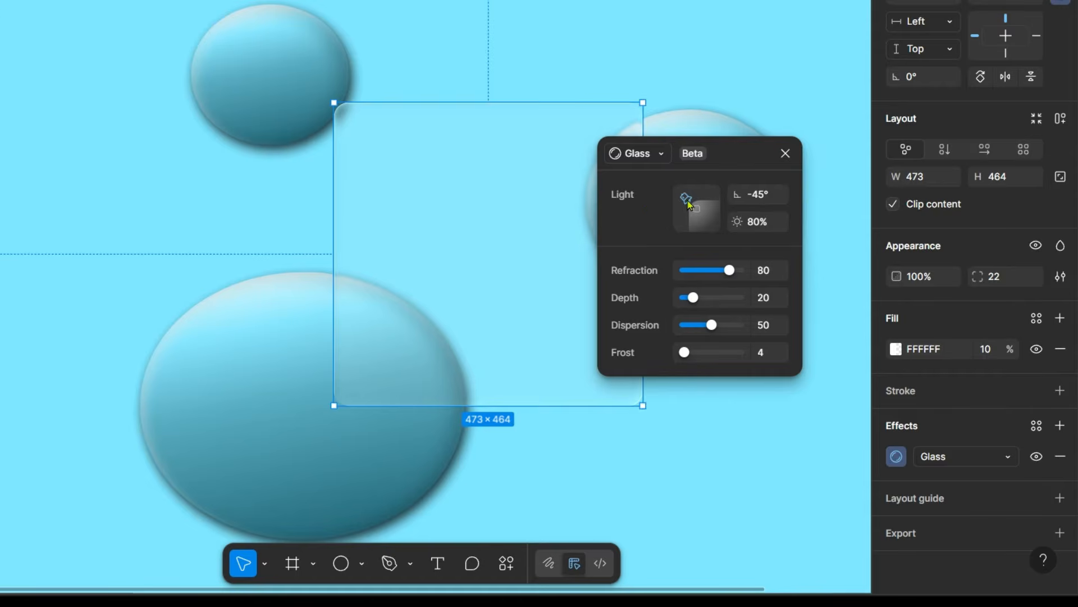
{"action": "left_click_drag", "start_coordinate": [688, 202], "coordinate": [704, 187]}
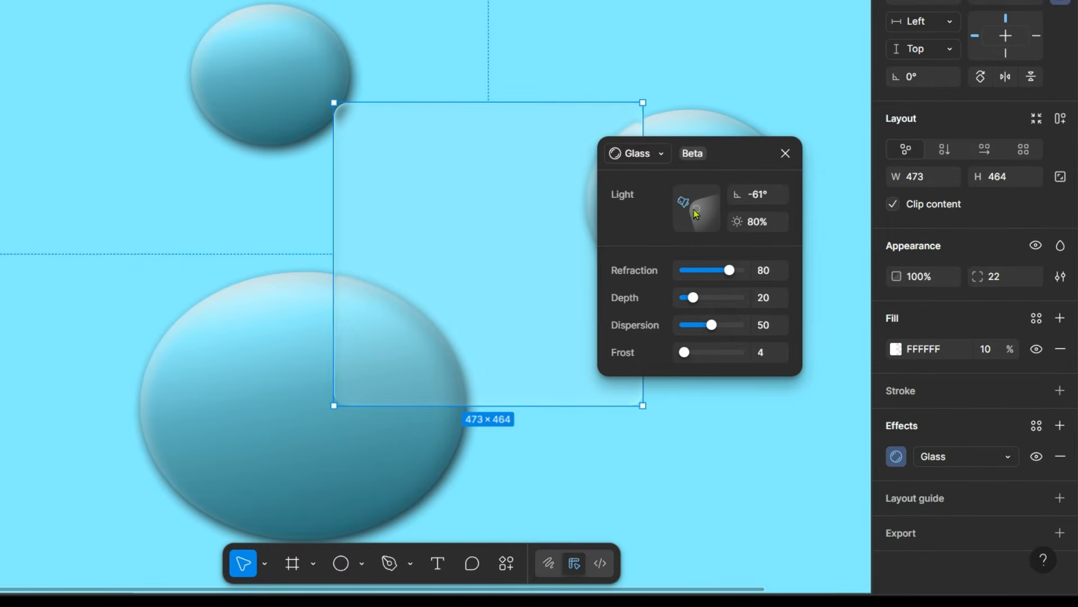
{"action": "left_click_drag", "start_coordinate": [729, 278], "coordinate": [776, 275]}
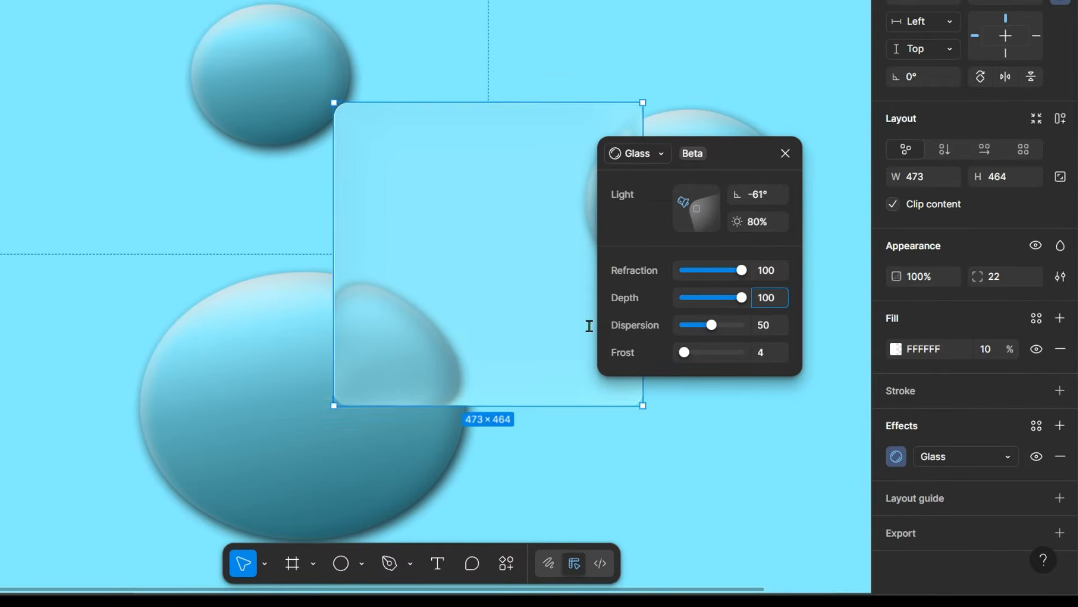
{"action": "scroll", "coordinate": [477, 325], "scroll_direction": "up", "scroll_amount": 3}
{"action": "left_click_drag", "start_coordinate": [742, 298], "coordinate": [797, 305]}
{"action": "scroll", "coordinate": [441, 341], "scroll_direction": "down", "scroll_amount": 3}
{"action": "scroll", "coordinate": [562, 306], "scroll_direction": "down", "scroll_amount": 1}
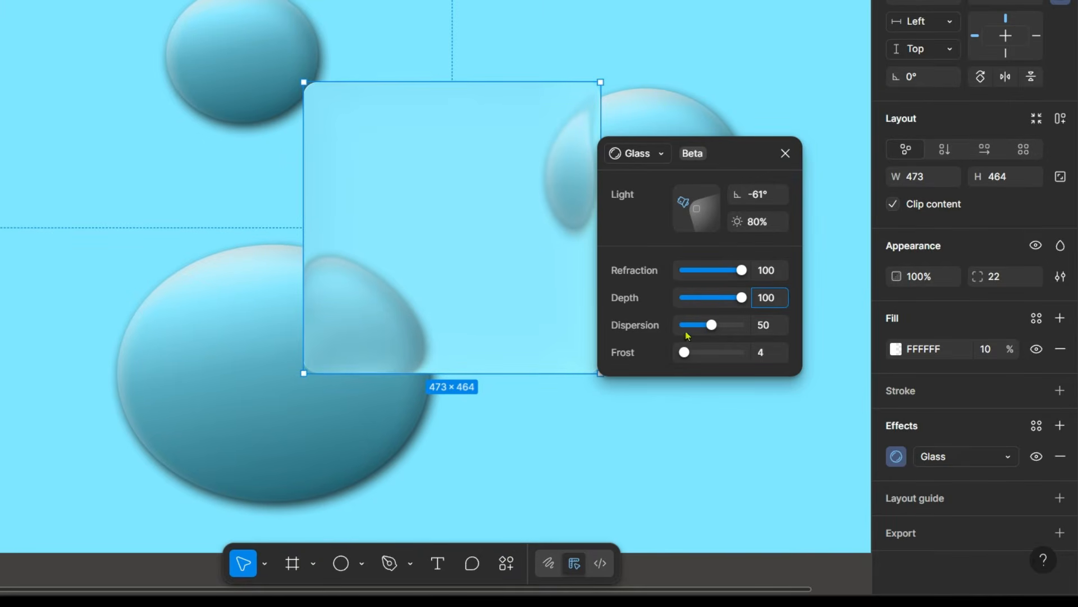
Compare the Glass dispersion at 0 and 100 on the frame's edge, keep 100, and set the frost to 0.
{"action": "scroll", "coordinate": [368, 221], "scroll_direction": "up", "scroll_amount": 8}
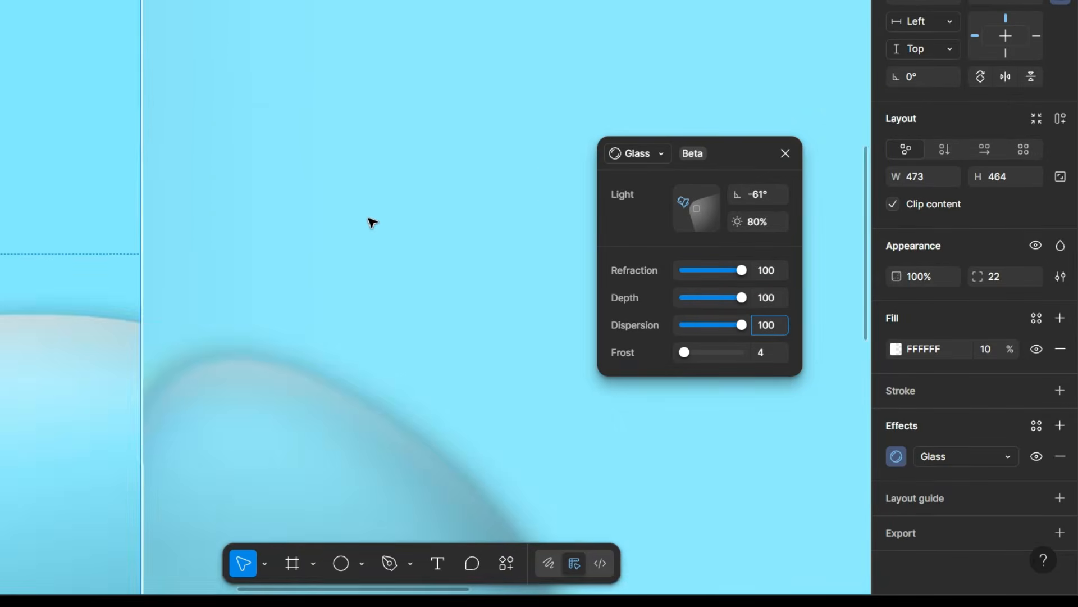
{"action": "scroll", "coordinate": [373, 225], "scroll_direction": "down", "scroll_amount": 1}
{"action": "scroll", "coordinate": [385, 292], "scroll_direction": "up", "scroll_amount": 2}
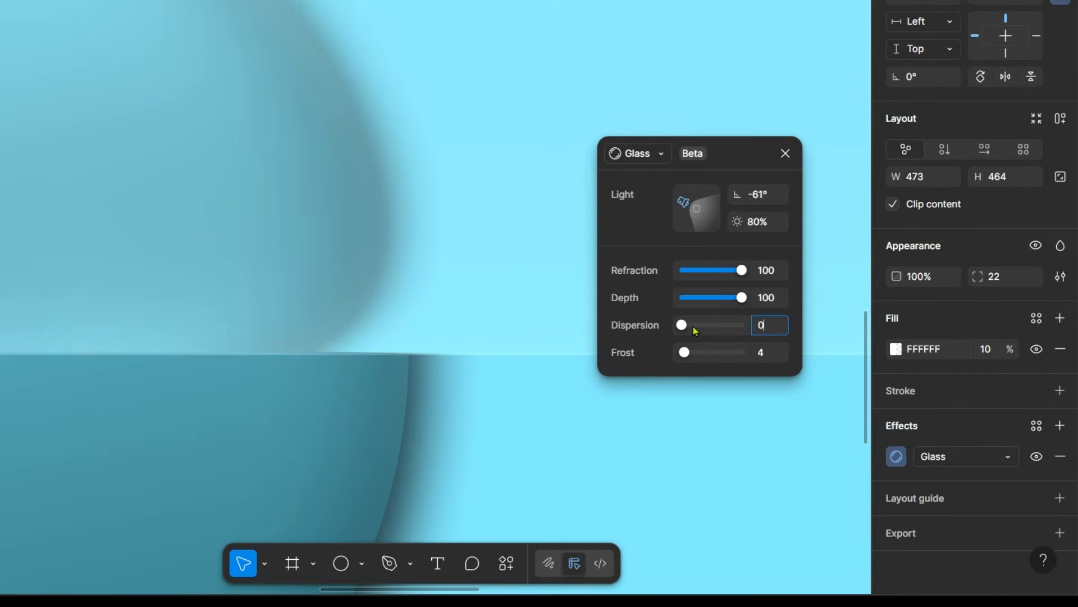
{"action": "scroll", "coordinate": [383, 325], "scroll_direction": "up", "scroll_amount": 2}
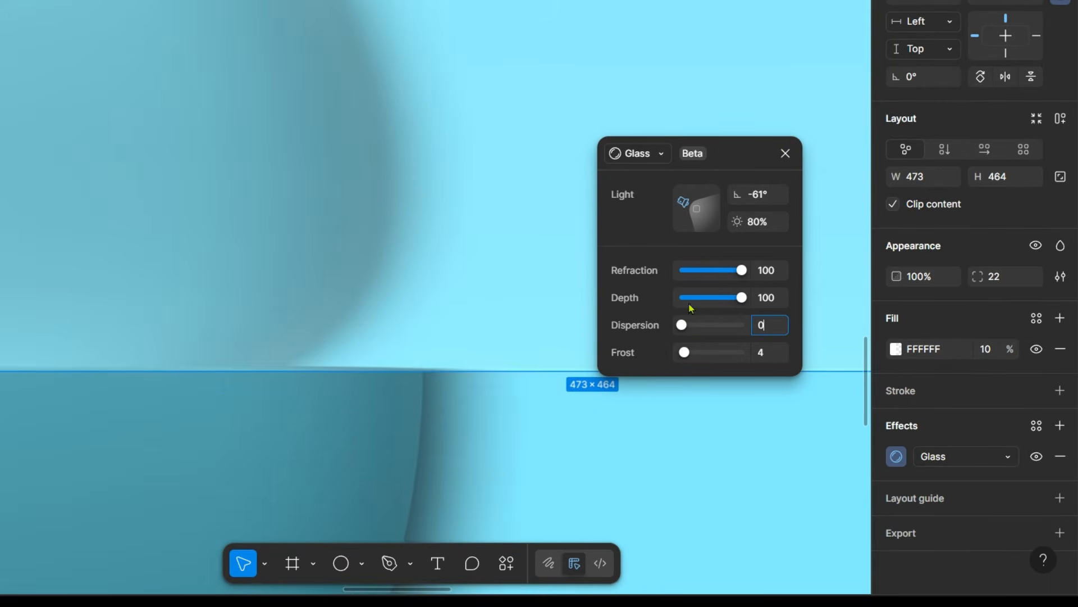
{"action": "scroll", "coordinate": [370, 328], "scroll_direction": "down", "scroll_amount": 6}
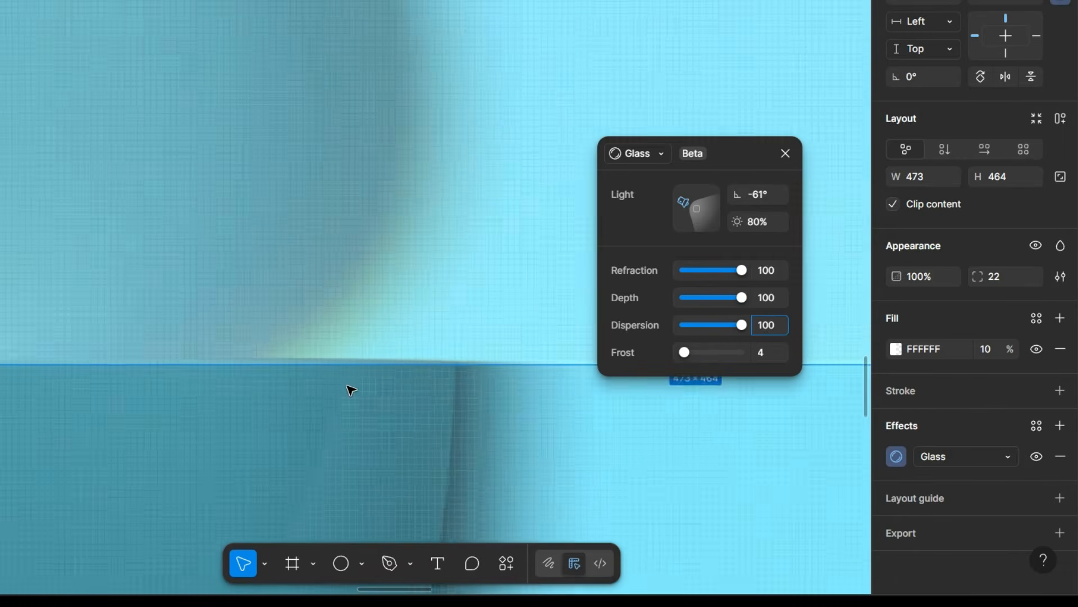
{"action": "scroll", "coordinate": [348, 319], "scroll_direction": "down", "scroll_amount": 1}
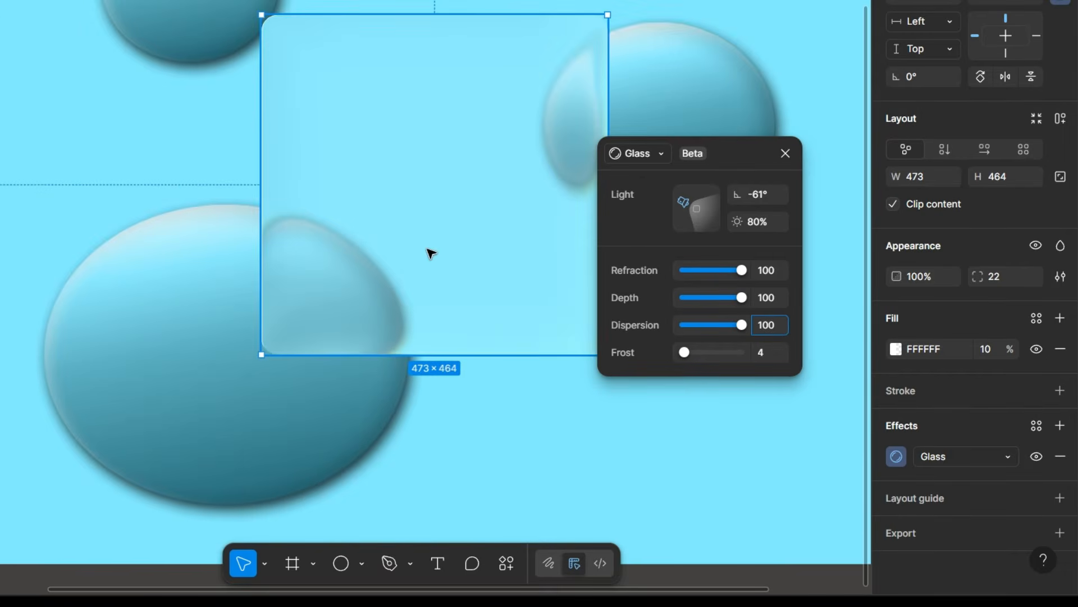
{"action": "scroll", "coordinate": [428, 247], "scroll_direction": "up", "scroll_amount": 1}
{"action": "left_click_drag", "start_coordinate": [685, 352], "coordinate": [684, 353]}
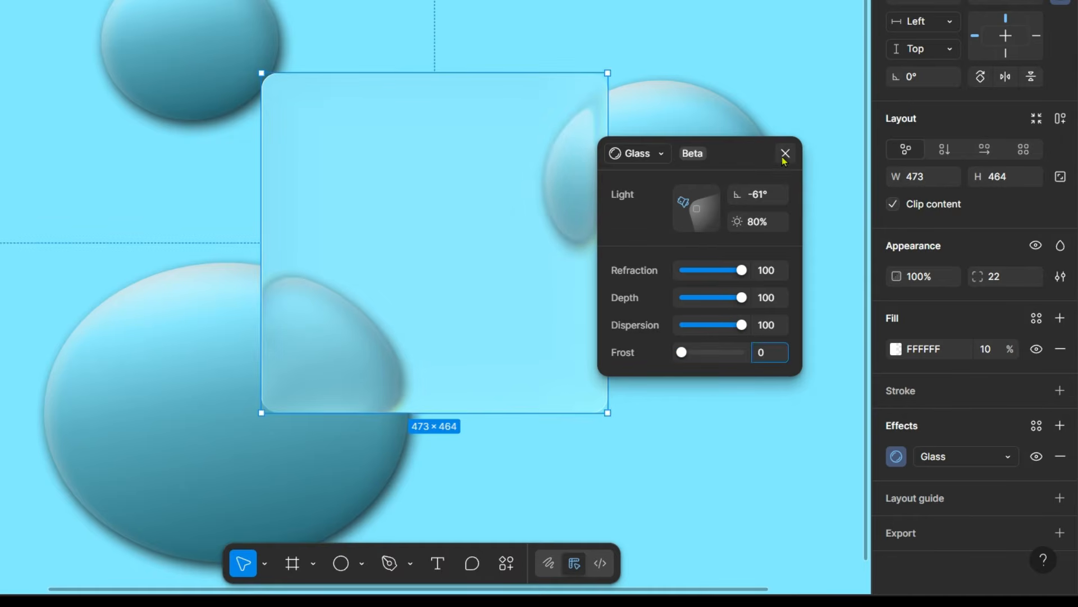
Reposition the glass frame to about X 501, Y 219 and shift the ellipses so they sit further beneath it.
{"action": "left_click", "coordinate": [426, 313]}
{"action": "mouse_move", "coordinate": [426, 312]}
{"action": "left_mouse_down"}
{"action": "mouse_move", "coordinate": [424, 272]}
{"action": "mouse_move", "coordinate": [421, 315]}
{"action": "left_mouse_up"}
{"action": "left_click_drag", "start_coordinate": [200, 31], "coordinate": [244, 91]}
{"action": "mouse_move", "coordinate": [382, 175]}
{"action": "left_mouse_down"}
{"action": "mouse_move", "coordinate": [383, 94]}
{"action": "mouse_move", "coordinate": [378, 157]}
{"action": "left_mouse_up"}
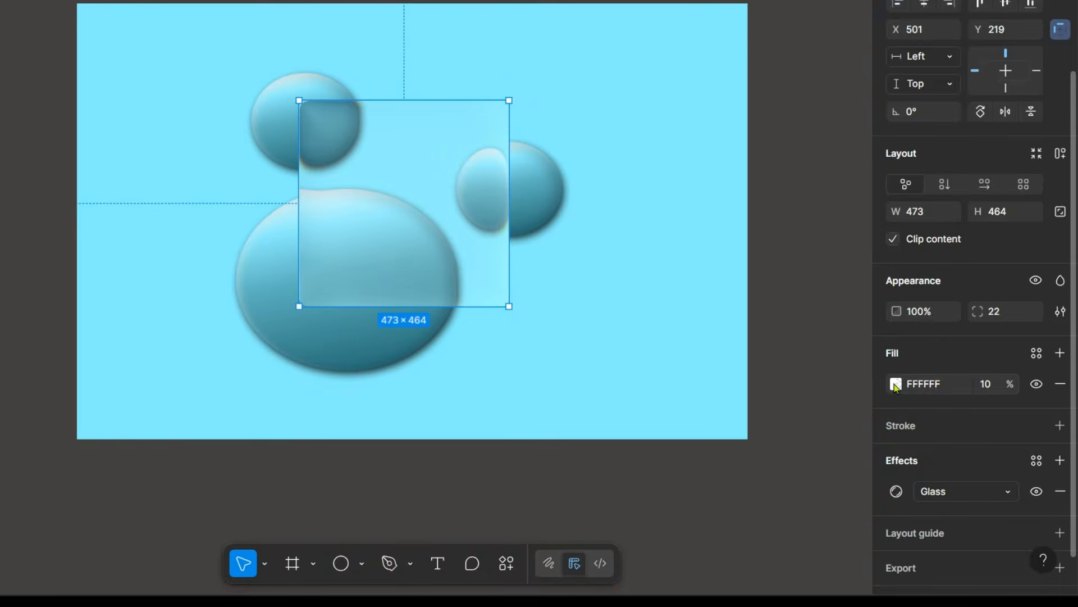
Change the glass frame's fill to black 000000 at 10% opacity.
{"action": "left_click", "coordinate": [896, 384]}
{"action": "left_click", "coordinate": [688, 539]}
{"action": "left_click", "coordinate": [853, 134]}
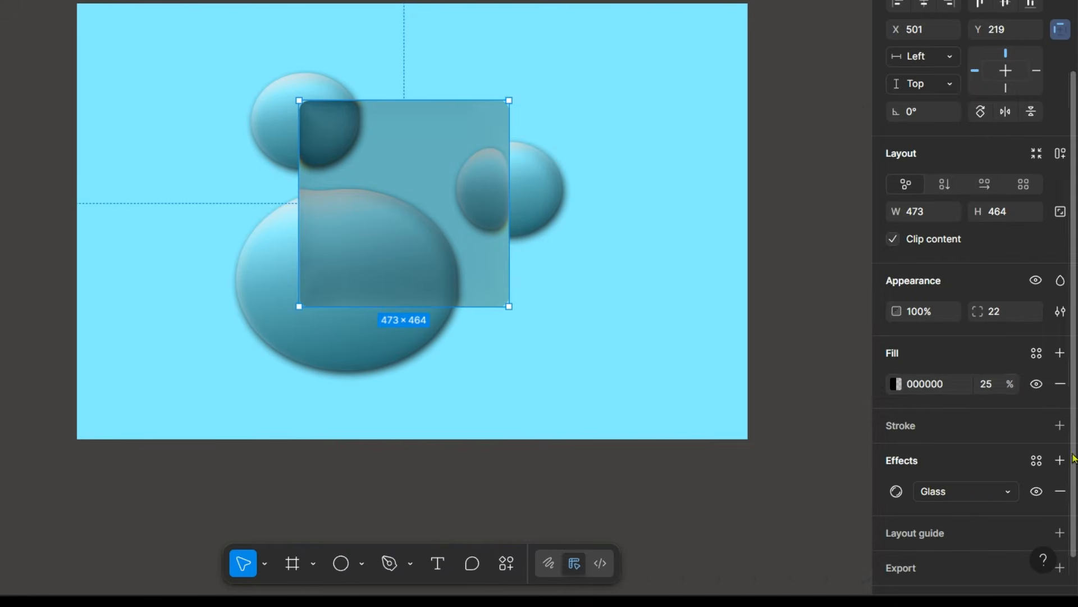
{"action": "left_click", "coordinate": [993, 382]}
{"action": "type", "text": "10"}
{"action": "key", "text": "Return"}
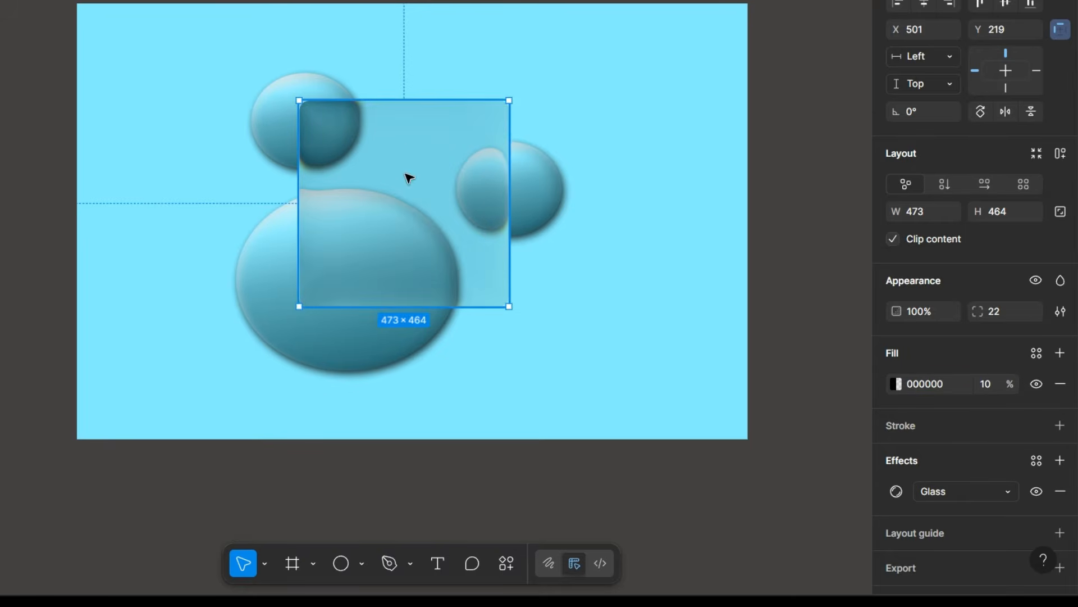
Move the glass frame slightly up, the large ellipse to its right side, and a small ellipse beneath its lower-left corner.
{"action": "left_click_drag", "start_coordinate": [406, 176], "coordinate": [407, 195]}
{"action": "left_click_drag", "start_coordinate": [294, 334], "coordinate": [250, 331]}
{"action": "mouse_move", "coordinate": [185, 182]}
{"action": "left_mouse_down"}
{"action": "mouse_move", "coordinate": [152, 243]}
{"action": "mouse_move", "coordinate": [182, 353]}
{"action": "mouse_move", "coordinate": [166, 313]}
{"action": "mouse_move", "coordinate": [219, 342]}
{"action": "mouse_move", "coordinate": [166, 255]}
{"action": "mouse_move", "coordinate": [199, 173]}
{"action": "left_mouse_up"}
{"action": "left_click_drag", "start_coordinate": [376, 309], "coordinate": [527, 344]}
{"action": "left_click_drag", "start_coordinate": [542, 181], "coordinate": [320, 298]}
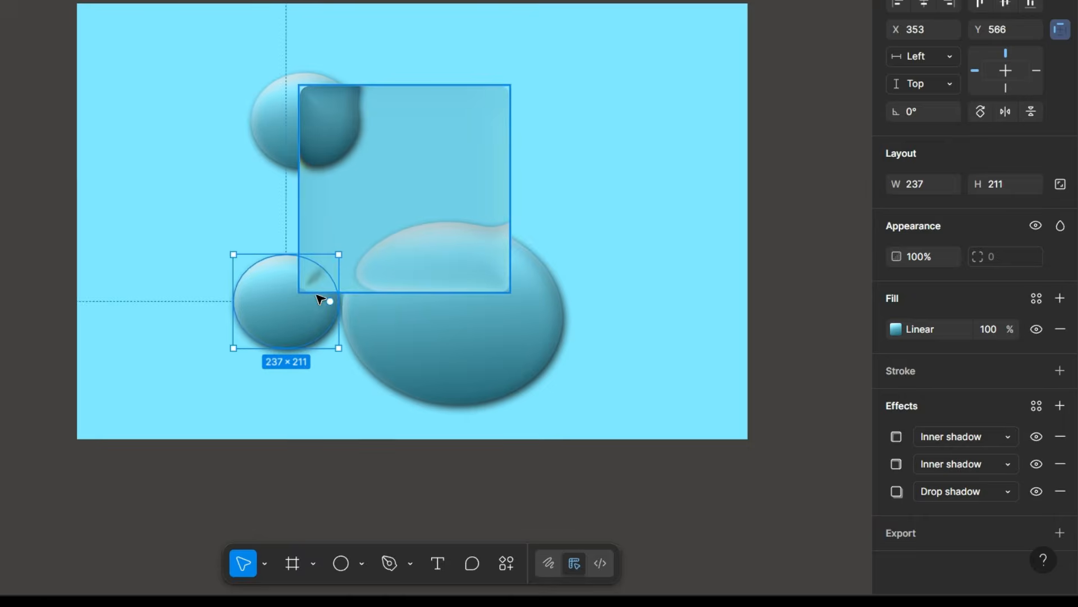
{"action": "left_click_drag", "start_coordinate": [467, 370], "coordinate": [520, 202]}
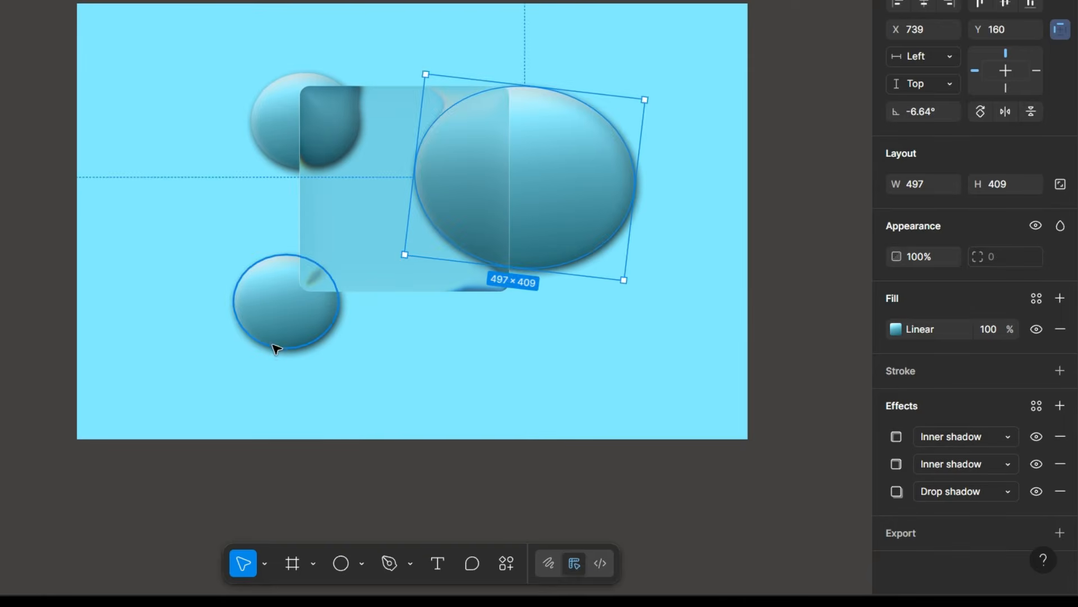
{"action": "left_click_drag", "start_coordinate": [275, 347], "coordinate": [301, 337]}
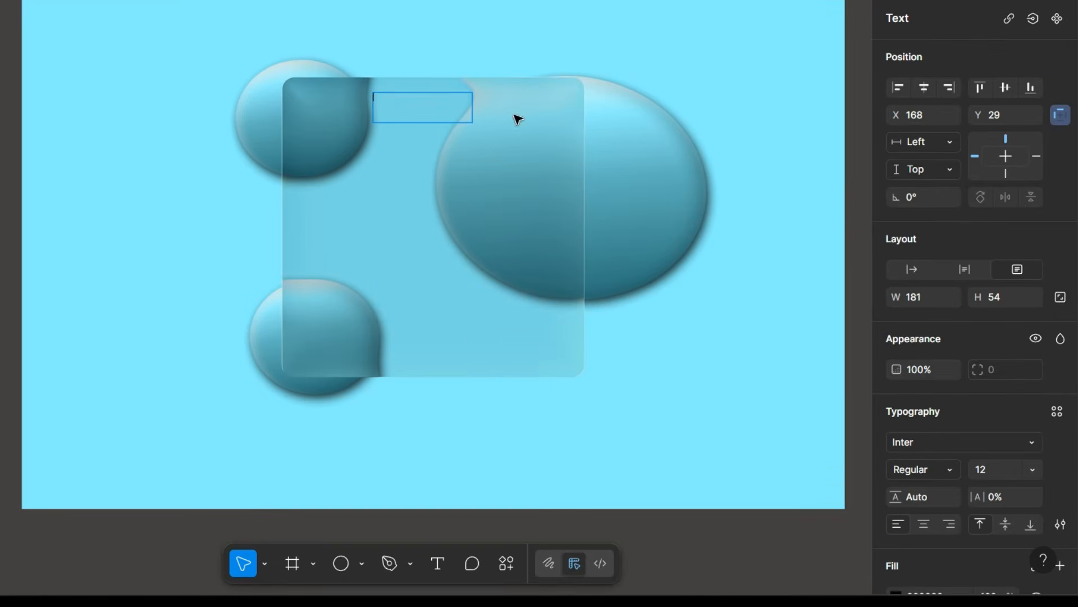
Write the heading "Login" near the top of the glass frame in Inter Extra Bold, size 48, with white FFFFFF fill.
{"action": "left_click", "coordinate": [1028, 469]}
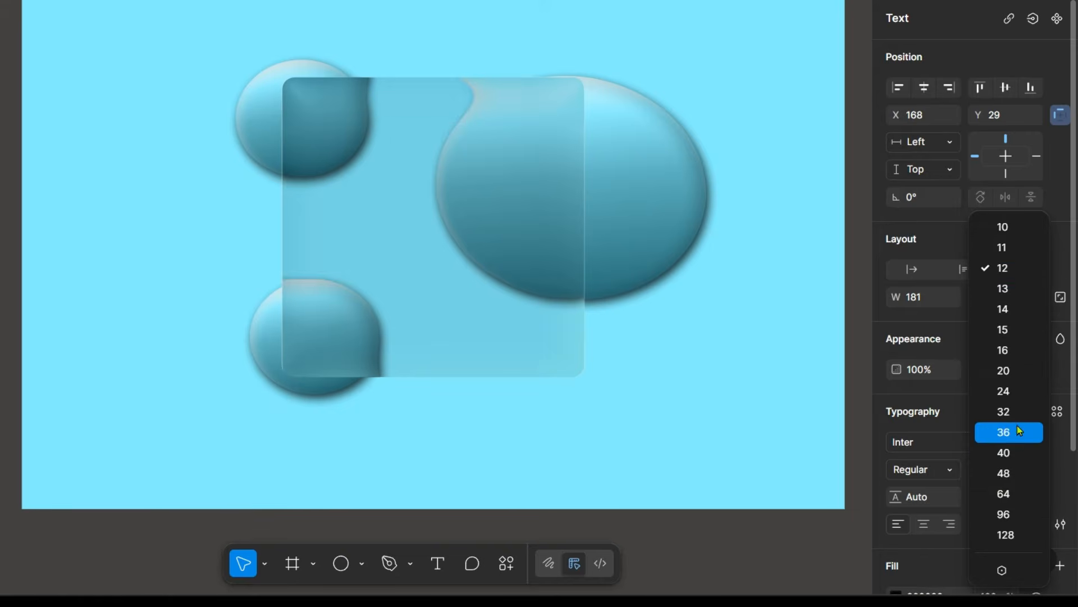
{"action": "left_click", "coordinate": [1009, 453]}
{"action": "scroll", "coordinate": [946, 467], "scroll_direction": "down", "scroll_amount": 2}
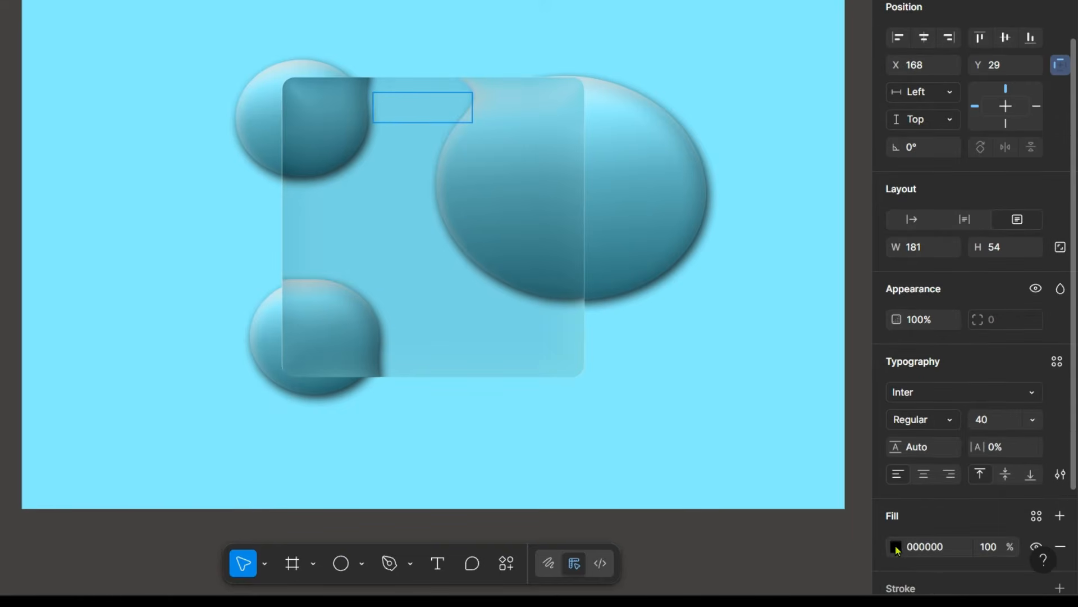
{"action": "left_click", "coordinate": [896, 547]}
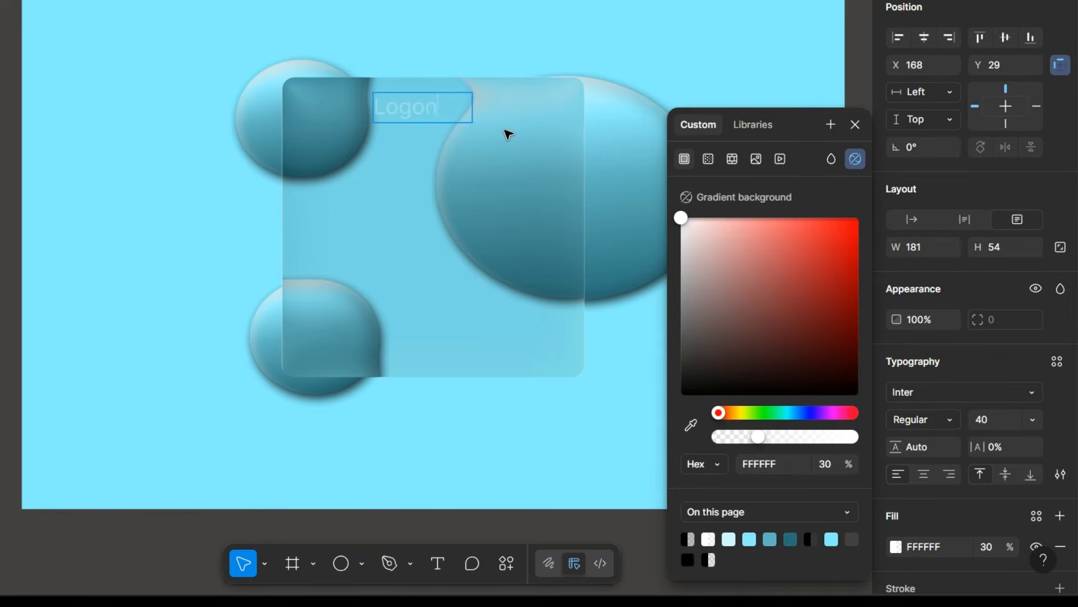
{"action": "left_click", "coordinate": [855, 125]}
{"action": "left_click", "coordinate": [955, 392]}
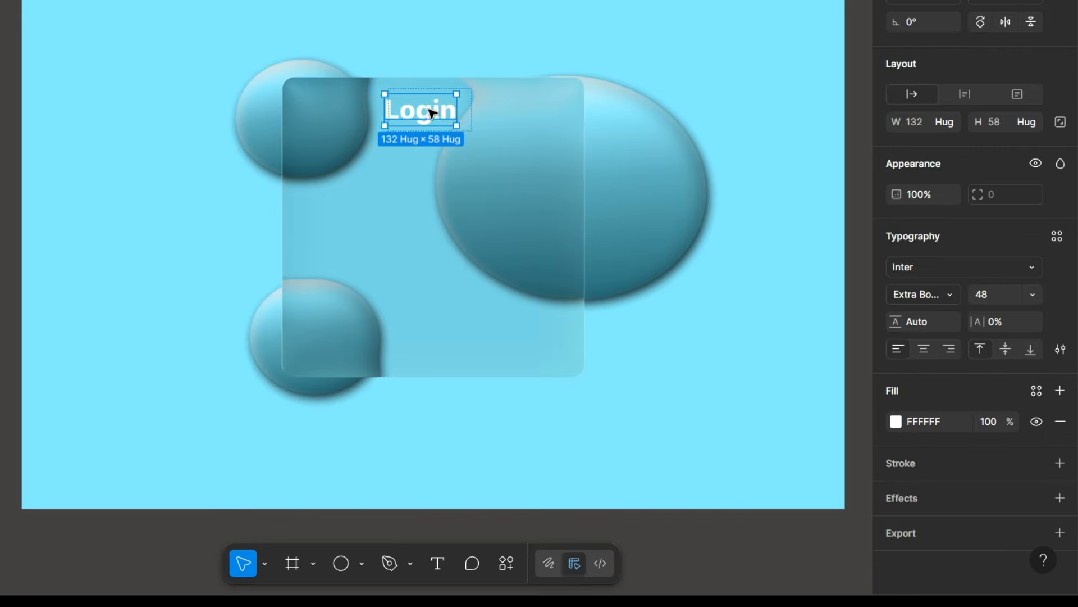
Add a drop shadow with a blur of 10.1 to the glass card.
{"action": "left_click", "coordinate": [511, 203]}
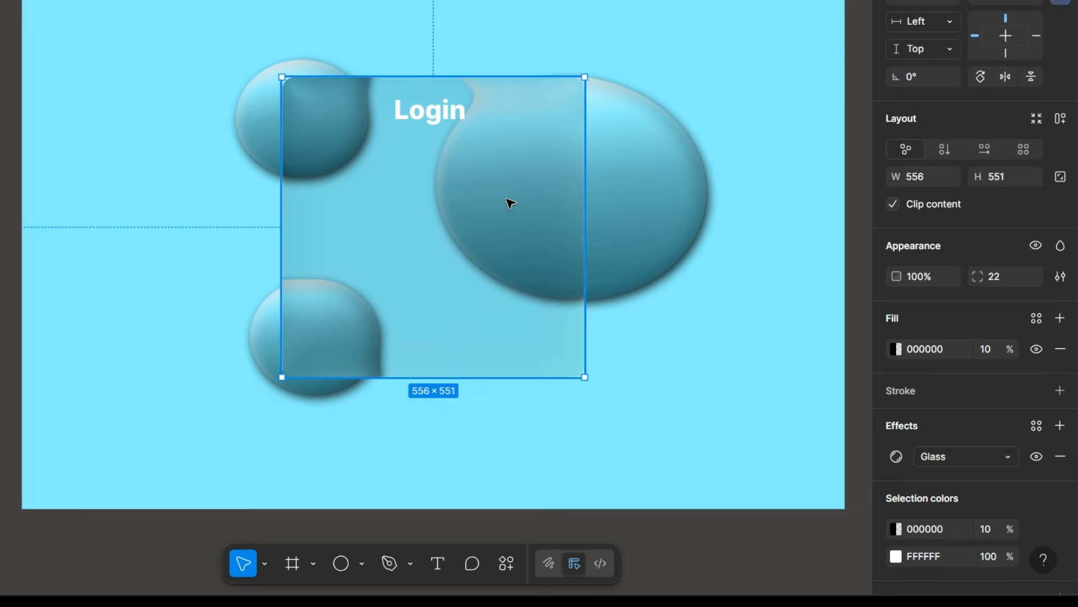
{"action": "left_click", "coordinate": [659, 287]}
{"action": "left_click", "coordinate": [542, 221]}
{"action": "scroll", "coordinate": [954, 519], "scroll_direction": "down", "scroll_amount": 2}
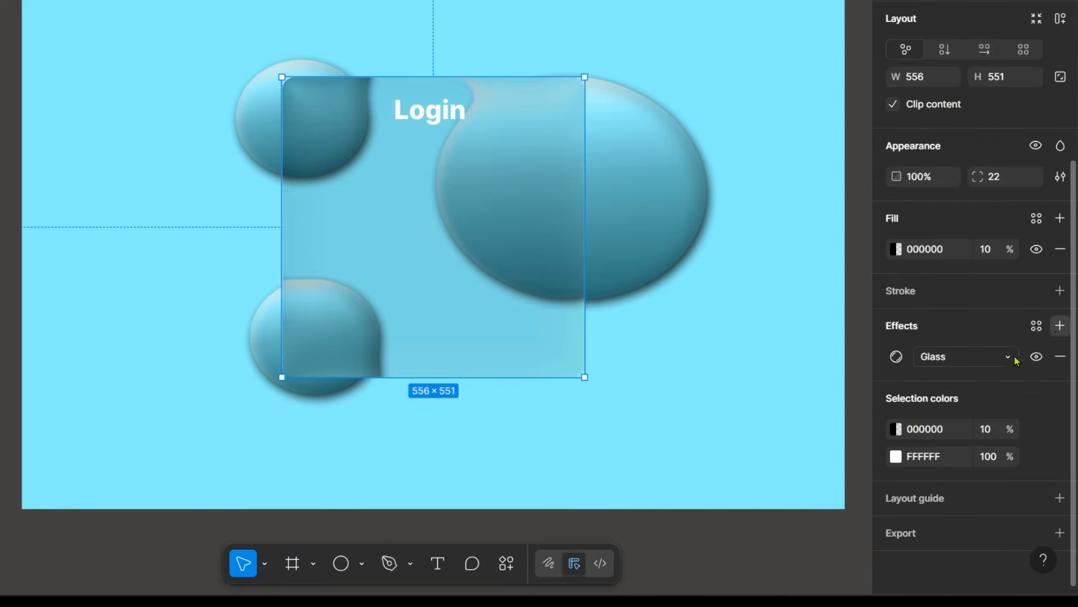
{"action": "left_click", "coordinate": [1060, 326]}
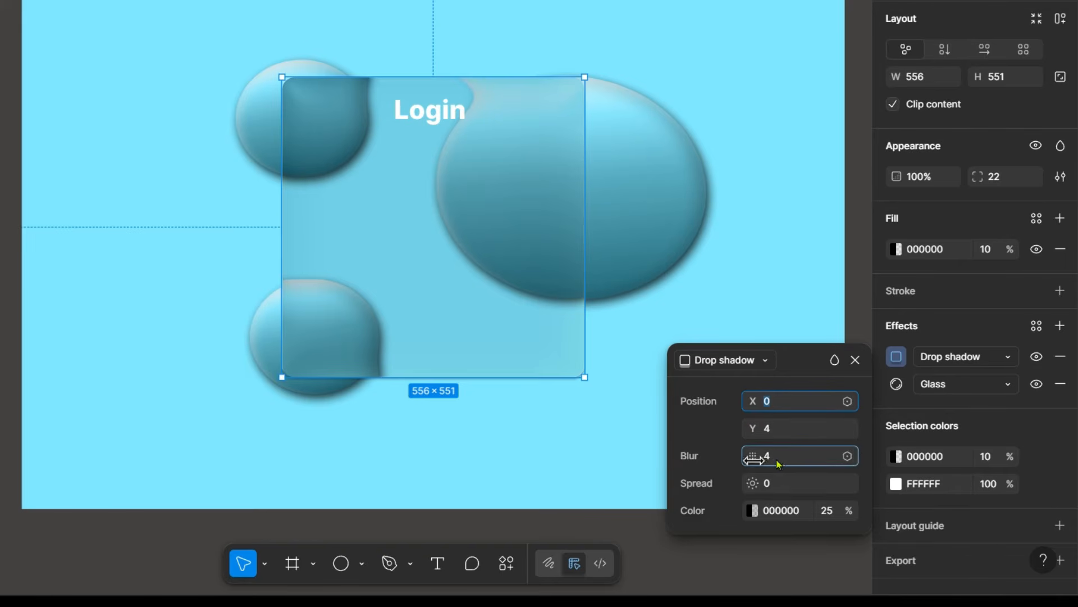
{"action": "left_click_drag", "start_coordinate": [779, 461], "coordinate": [822, 460]}
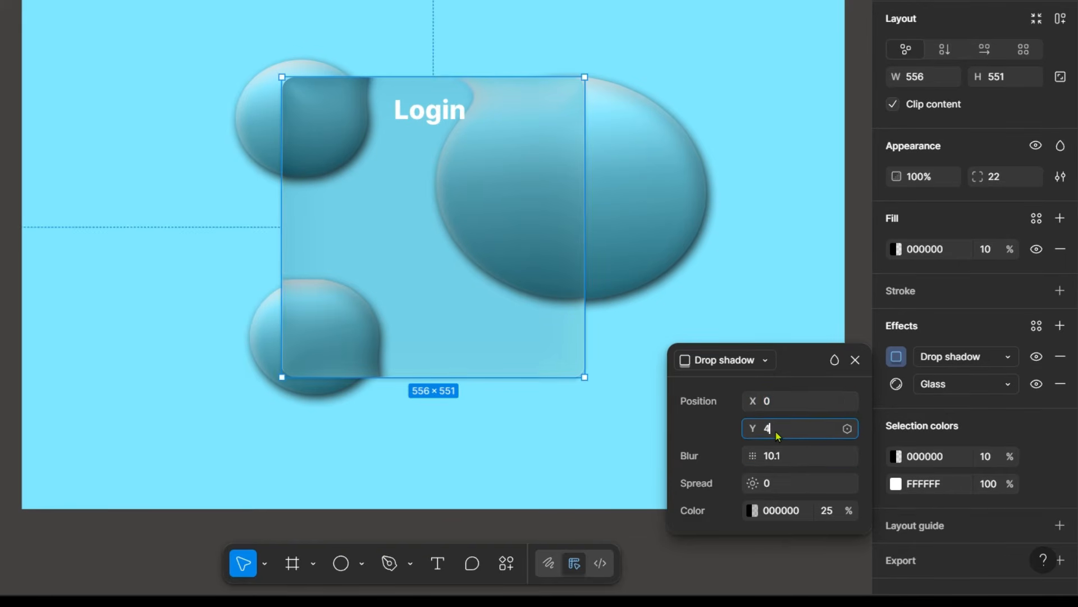
{"action": "key", "text": "Return"}
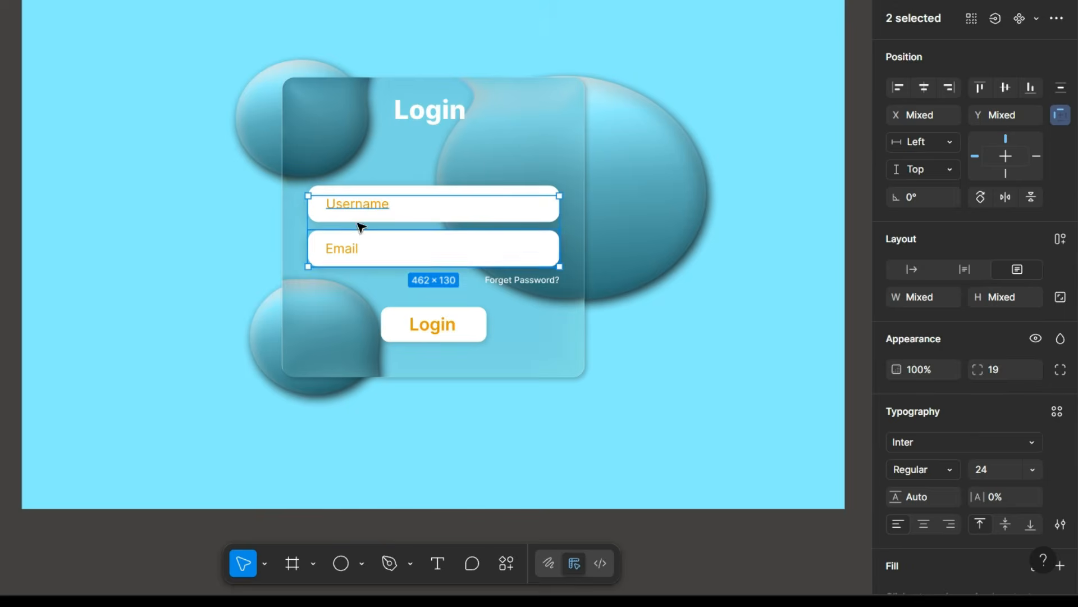
Recolor the Username and Email placeholder texts to dark teal 2A6F7A.
{"action": "scroll", "coordinate": [966, 393], "scroll_direction": "down", "scroll_amount": 3}
{"action": "left_click", "coordinate": [896, 421]}
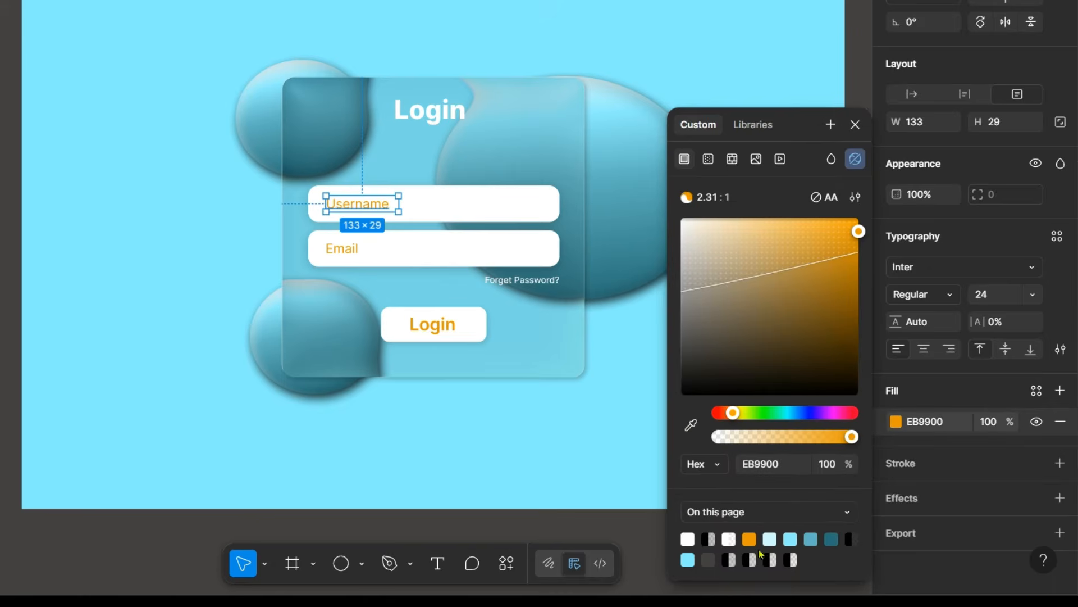
{"action": "left_click", "coordinate": [811, 540]}
{"action": "left_click", "coordinate": [832, 539]}
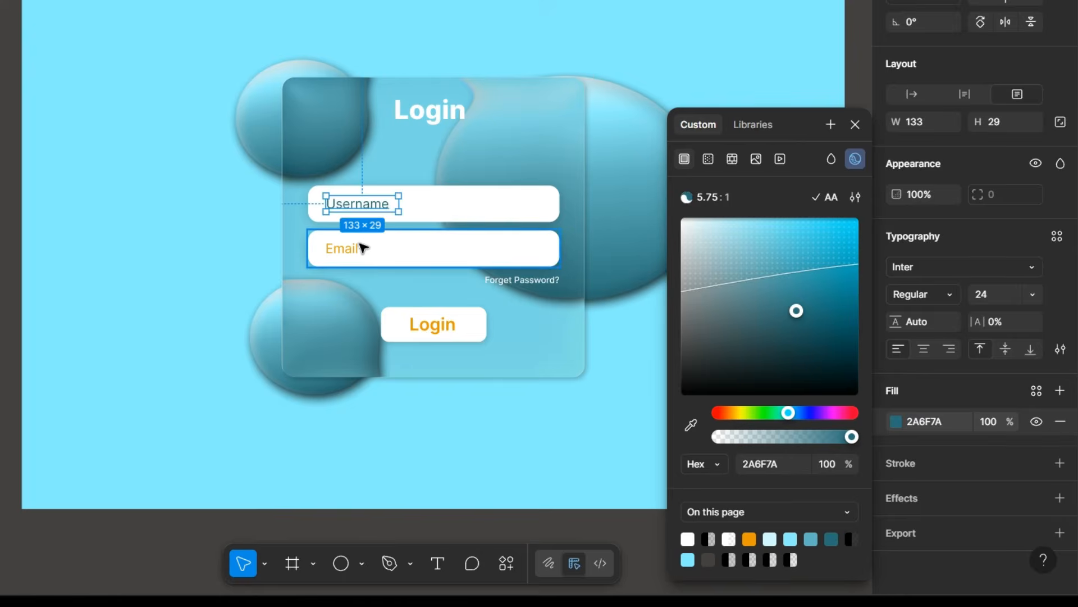
{"action": "left_click", "coordinate": [362, 248]}
{"action": "double_click", "coordinate": [343, 247]}
{"action": "left_click", "coordinate": [896, 476]}
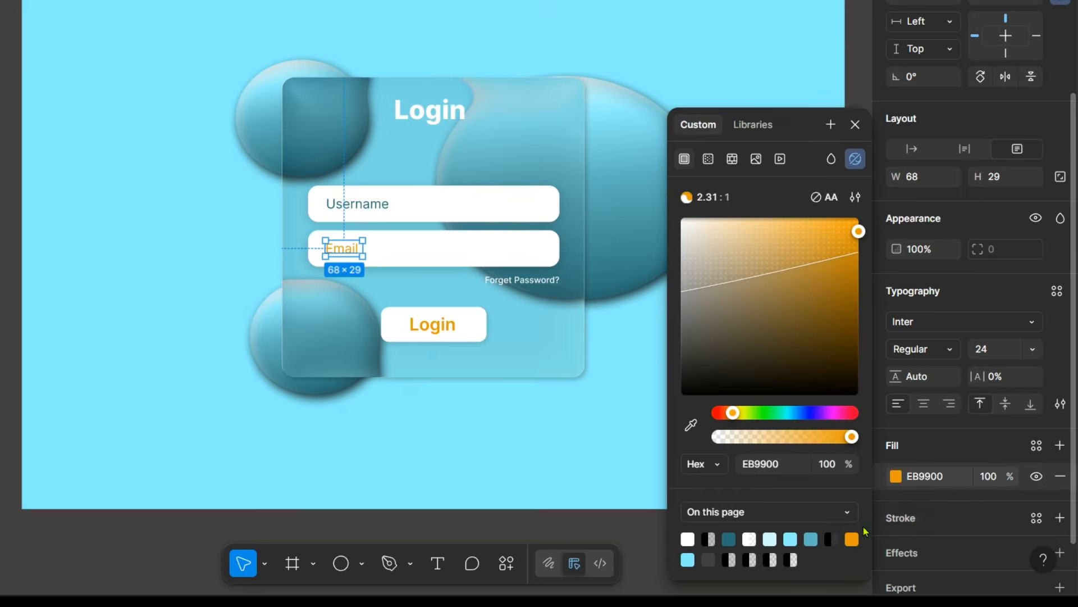
{"action": "left_click", "coordinate": [729, 539]}
Change the Login button's text color to dark teal 2A6F7A.
{"action": "left_click", "coordinate": [426, 331]}
{"action": "double_click", "coordinate": [453, 332]}
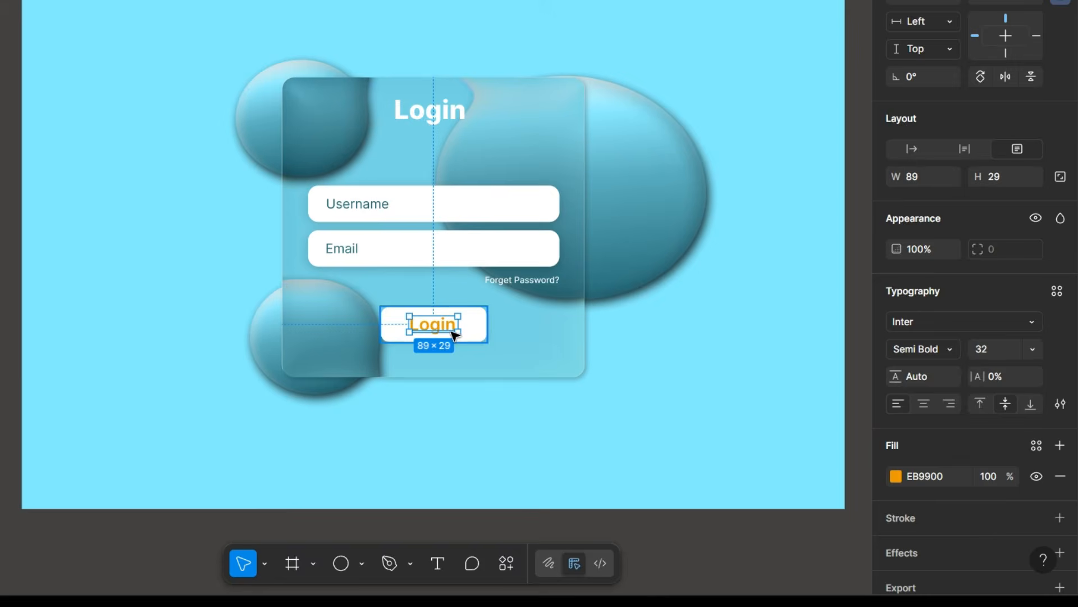
{"action": "left_click", "coordinate": [896, 477]}
{"action": "left_click", "coordinate": [813, 540]}
{"action": "left_click", "coordinate": [709, 538]}
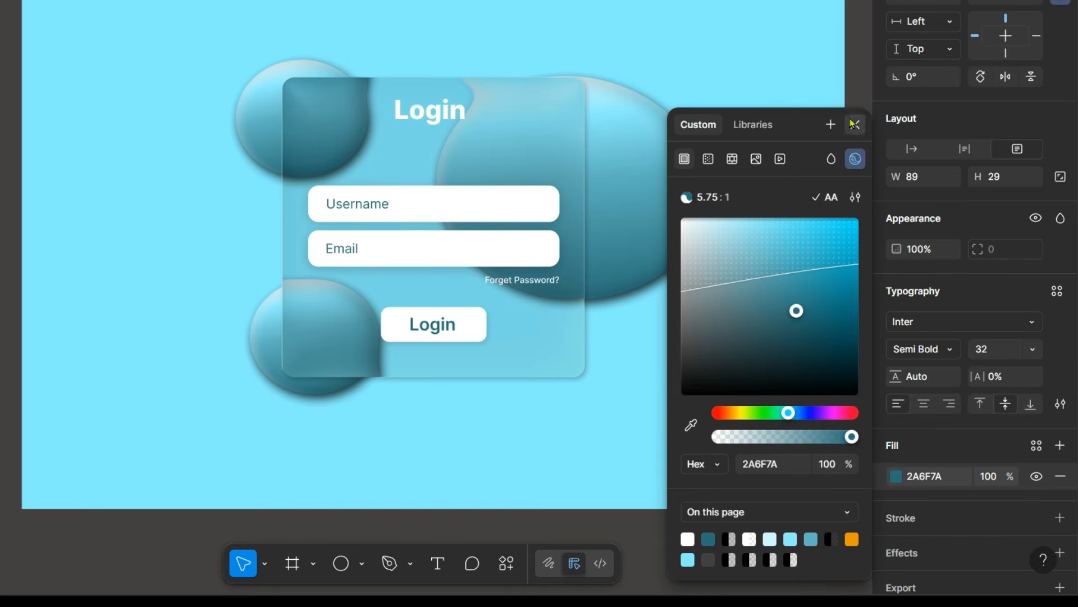
{"action": "left_click", "coordinate": [855, 124]}
Nudge the "Forget Password?" text slightly left and move the glass card slightly up and right over the ellipses.
{"action": "left_click", "coordinate": [558, 280]}
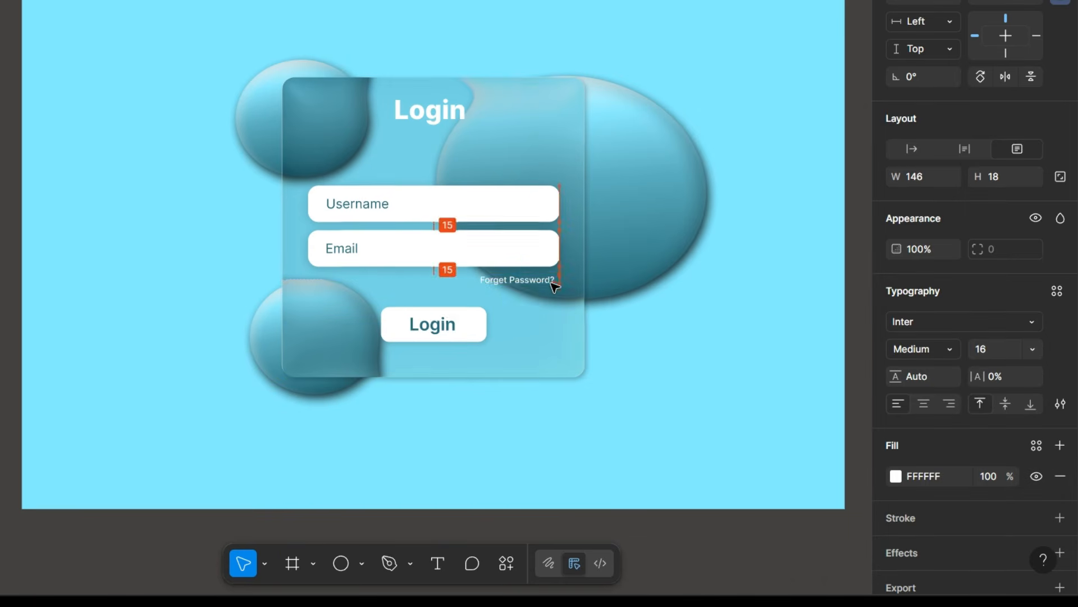
{"action": "left_click", "coordinate": [549, 130]}
{"action": "left_click_drag", "start_coordinate": [549, 130], "coordinate": [554, 109]}
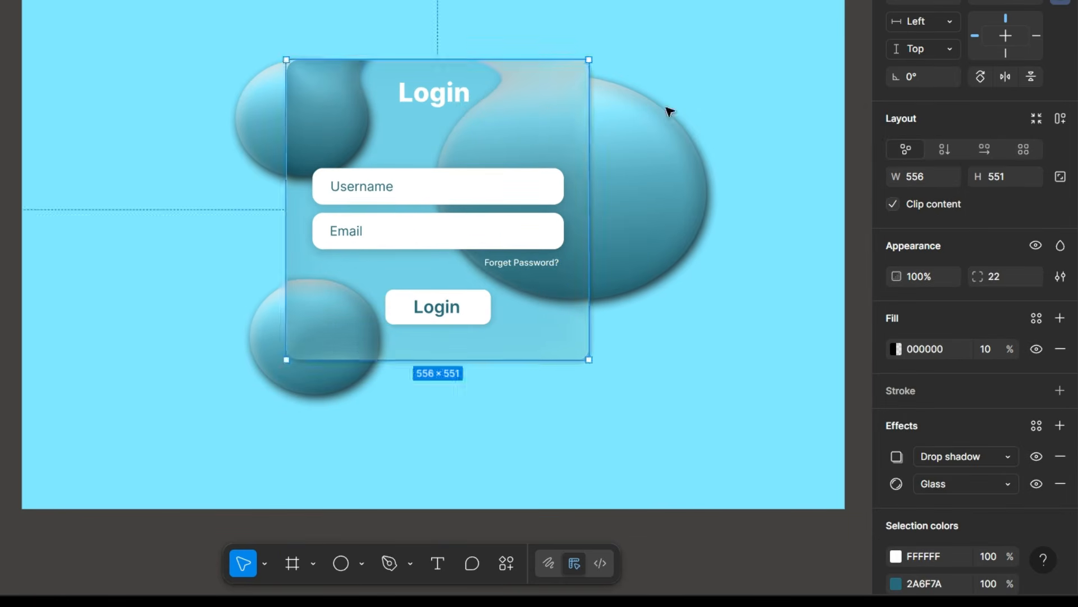
Spread the three ellipses further out around the glass card and enlarge the lower-left one.
{"action": "mouse_move", "coordinate": [639, 158]}
{"action": "left_mouse_down"}
{"action": "mouse_move", "coordinate": [650, 174]}
{"action": "mouse_move", "coordinate": [654, 161]}
{"action": "left_mouse_up"}
{"action": "left_click_drag", "start_coordinate": [248, 107], "coordinate": [241, 138]}
{"action": "left_click", "coordinate": [378, 12]}
{"action": "left_click", "coordinate": [380, 9]}
{"action": "left_click", "coordinate": [334, 380]}
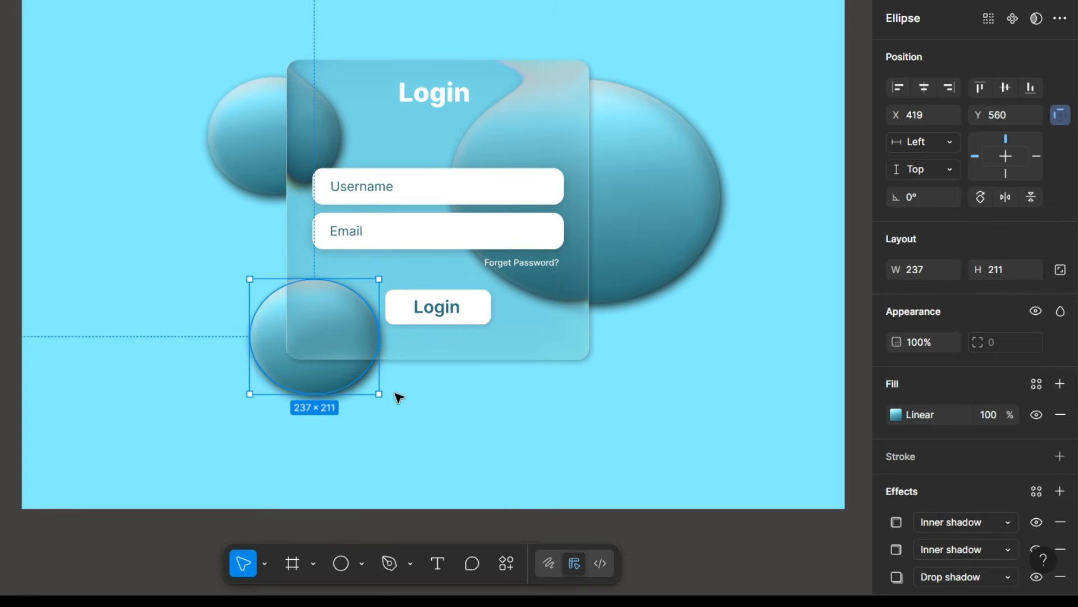
{"action": "left_click_drag", "start_coordinate": [380, 399], "coordinate": [402, 422]}
{"action": "left_click_drag", "start_coordinate": [338, 361], "coordinate": [327, 373]}
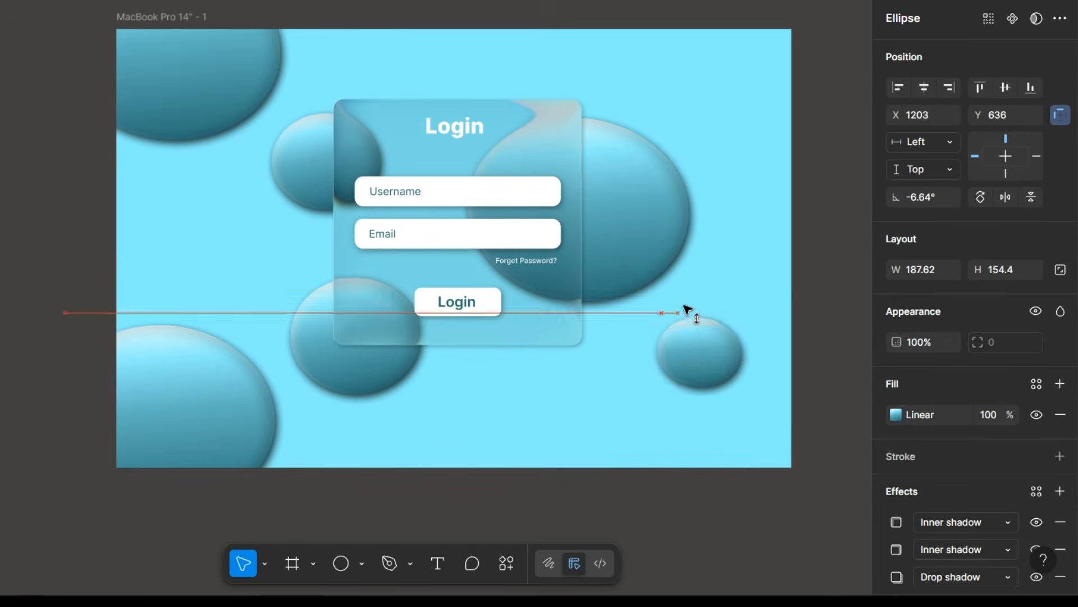
Reposition the small ellipse at the right, place a copy at the frame's lower edge and enlarge the copy.
{"action": "left_click_drag", "start_coordinate": [691, 312], "coordinate": [694, 333]}
{"action": "left_click_drag", "start_coordinate": [694, 332], "coordinate": [602, 447], "text": "alt"}
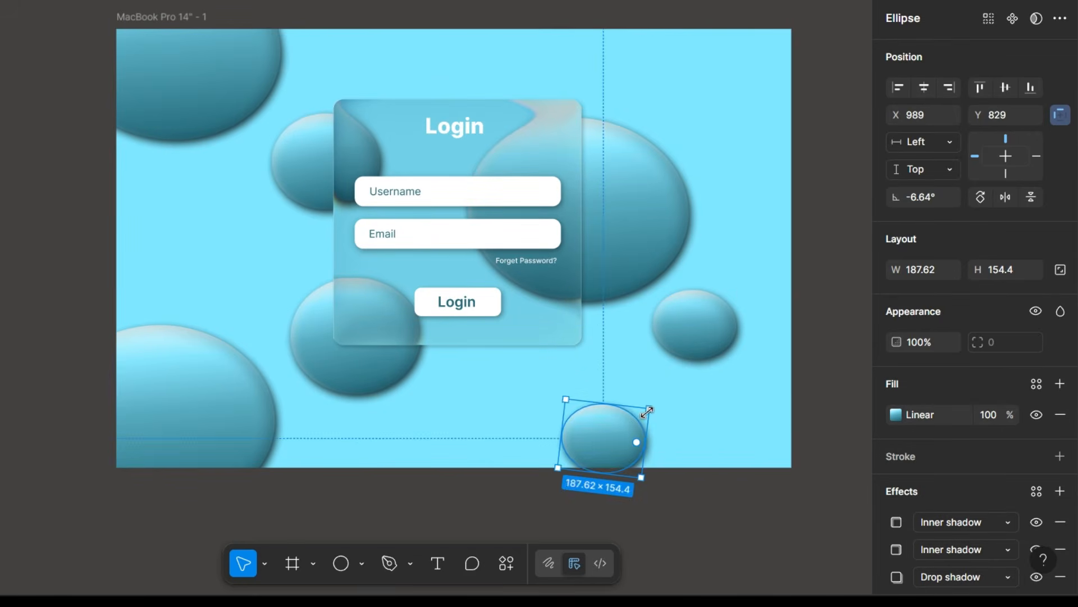
{"action": "left_click_drag", "start_coordinate": [648, 410], "coordinate": [621, 448], "text": "shift"}
Adjust the positions of the surrounding ellipses, moving the lower-left one partly beyond the frame's left edge.
{"action": "left_click_drag", "start_coordinate": [167, 370], "coordinate": [135, 313]}
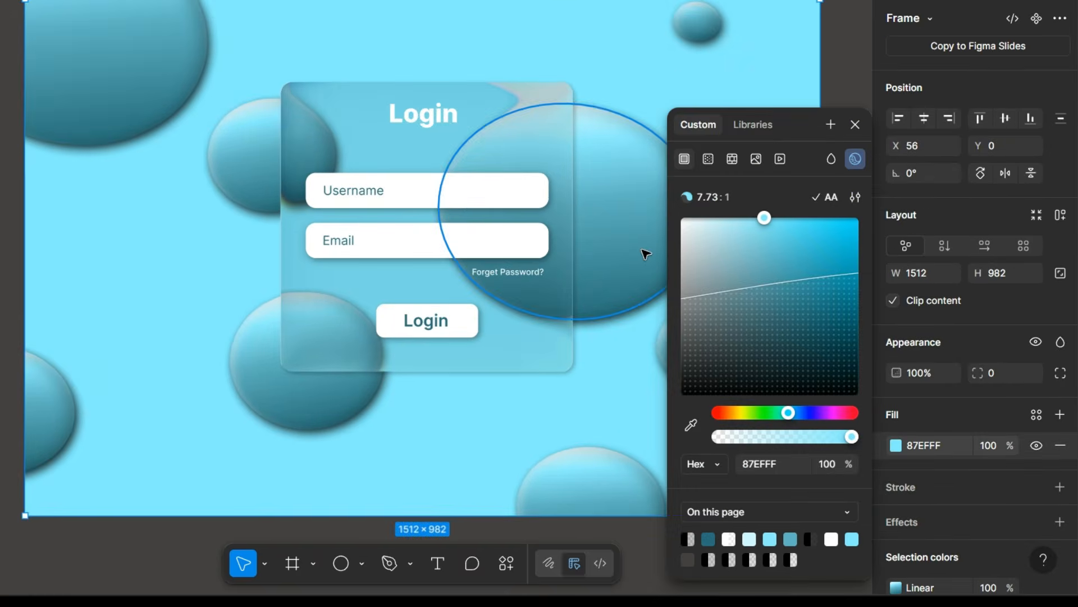
{"action": "scroll", "coordinate": [643, 248], "scroll_direction": "down", "scroll_amount": 2}
{"action": "left_click_drag", "start_coordinate": [785, 284], "coordinate": [833, 404]}
{"action": "mouse_move", "coordinate": [246, 368]}
{"action": "left_mouse_down"}
{"action": "mouse_move", "coordinate": [279, 345]}
{"action": "mouse_move", "coordinate": [263, 367]}
{"action": "mouse_move", "coordinate": [245, 363]}
{"action": "left_mouse_up"}
{"action": "left_click", "coordinate": [264, 366]}
{"action": "left_click_drag", "start_coordinate": [212, 151], "coordinate": [219, 166]}
{"action": "mouse_move", "coordinate": [527, 206]}
{"action": "left_mouse_down"}
{"action": "mouse_move", "coordinate": [511, 207]}
{"action": "mouse_move", "coordinate": [532, 214]}
{"action": "left_mouse_up"}
{"action": "left_click_drag", "start_coordinate": [197, 208], "coordinate": [227, 196]}
Set the login frame's background fill to light blue 75CFDD, sampled from the large ellipse.
{"action": "left_click", "coordinate": [678, 167]}
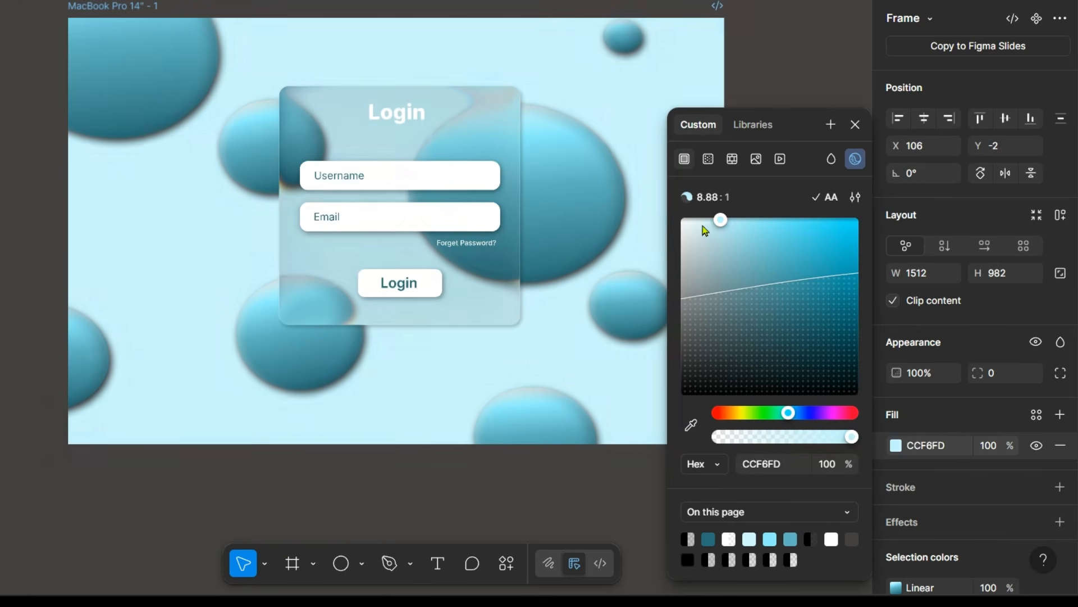
{"action": "left_click_drag", "start_coordinate": [717, 219], "coordinate": [748, 252]}
{"action": "left_click", "coordinate": [733, 219]}
{"action": "left_click", "coordinate": [691, 424]}
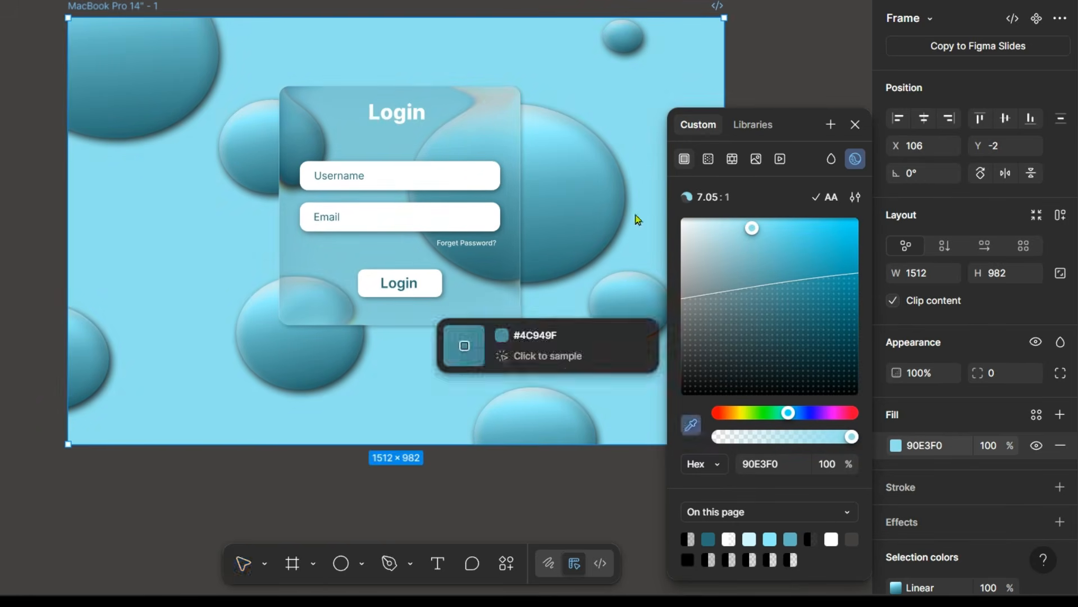
{"action": "left_click", "coordinate": [654, 293]}
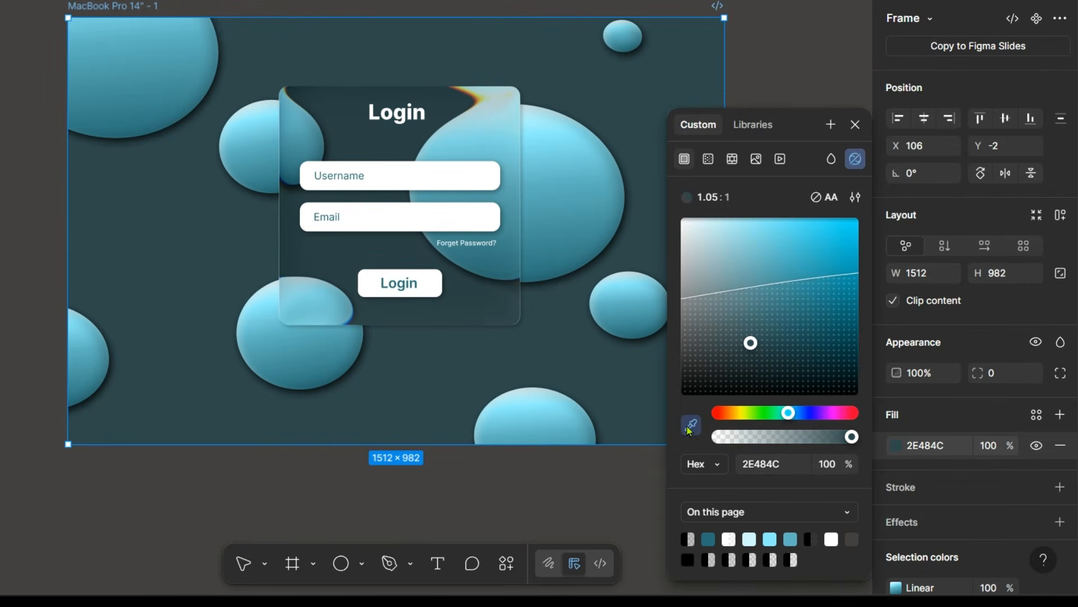
{"action": "left_click", "coordinate": [618, 206]}
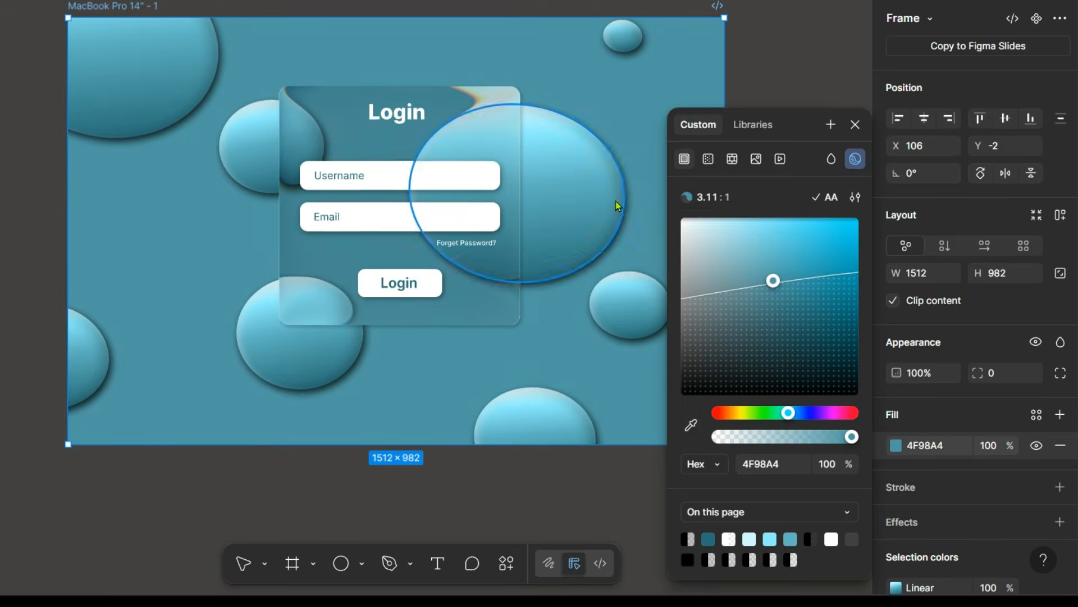
{"action": "left_click", "coordinate": [691, 426]}
{"action": "left_click", "coordinate": [560, 181]}
{"action": "left_click", "coordinate": [691, 425]}
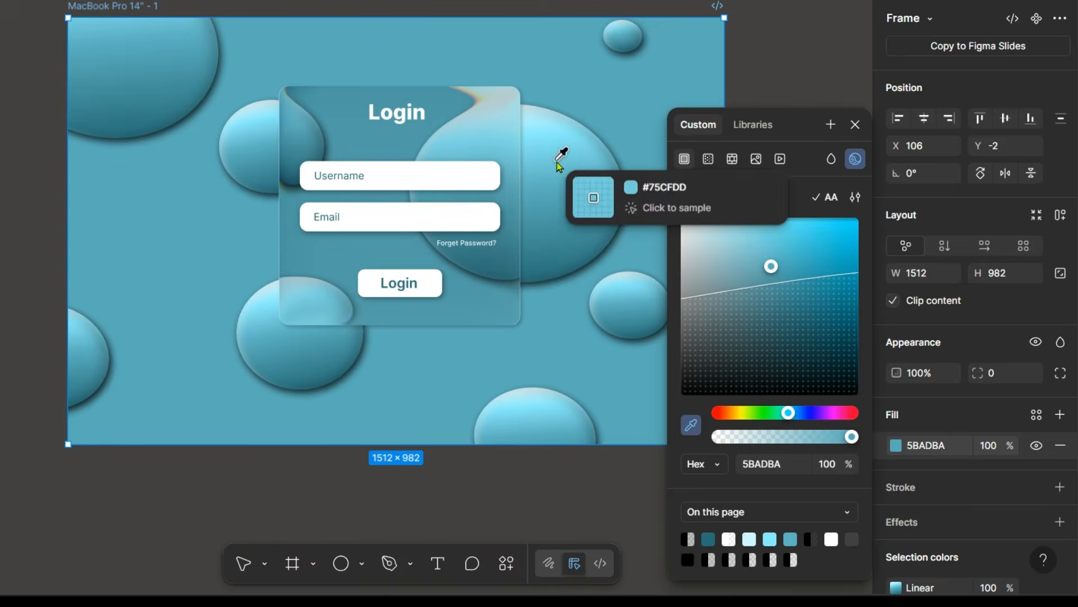
{"action": "left_click", "coordinate": [562, 160]}
{"action": "left_click", "coordinate": [853, 126]}
{"action": "left_click", "coordinate": [750, 247]}
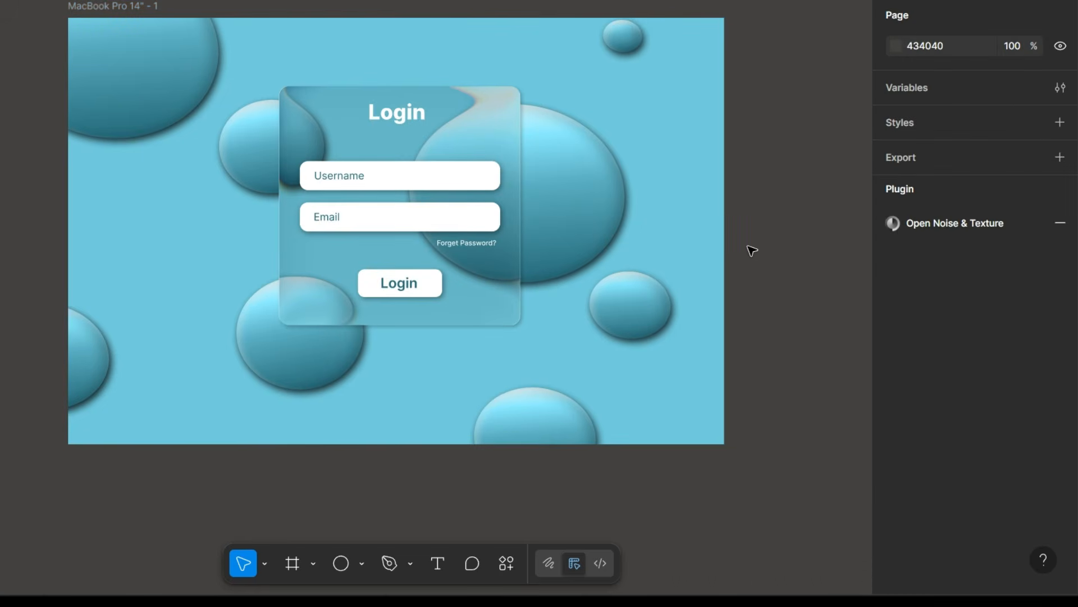
Duplicate the login frame and place the copy to the right of the original.
{"action": "scroll", "coordinate": [749, 245], "scroll_direction": "down", "scroll_amount": 3}
{"action": "scroll", "coordinate": [748, 245], "scroll_direction": "up", "scroll_amount": 2}
{"action": "scroll", "coordinate": [749, 245], "scroll_direction": "down", "scroll_amount": 3}
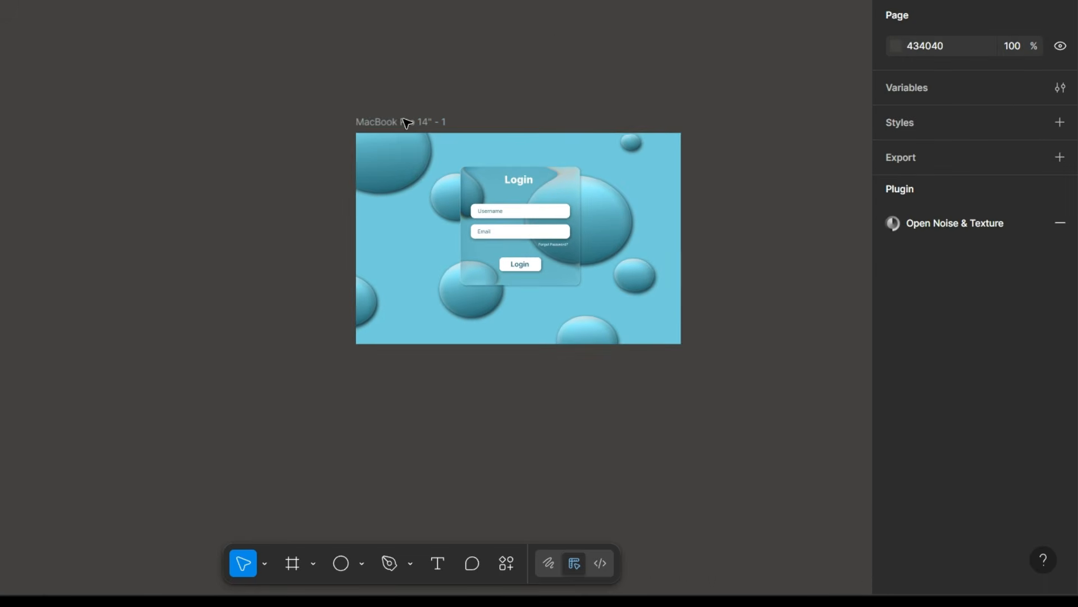
{"action": "left_click", "coordinate": [421, 121]}
{"action": "left_click_drag", "start_coordinate": [423, 122], "coordinate": [738, 122]}
{"action": "scroll", "coordinate": [738, 124], "scroll_direction": "right", "scroll_amount": 5}
{"action": "scroll", "coordinate": [737, 124], "scroll_direction": "up", "scroll_amount": 5}
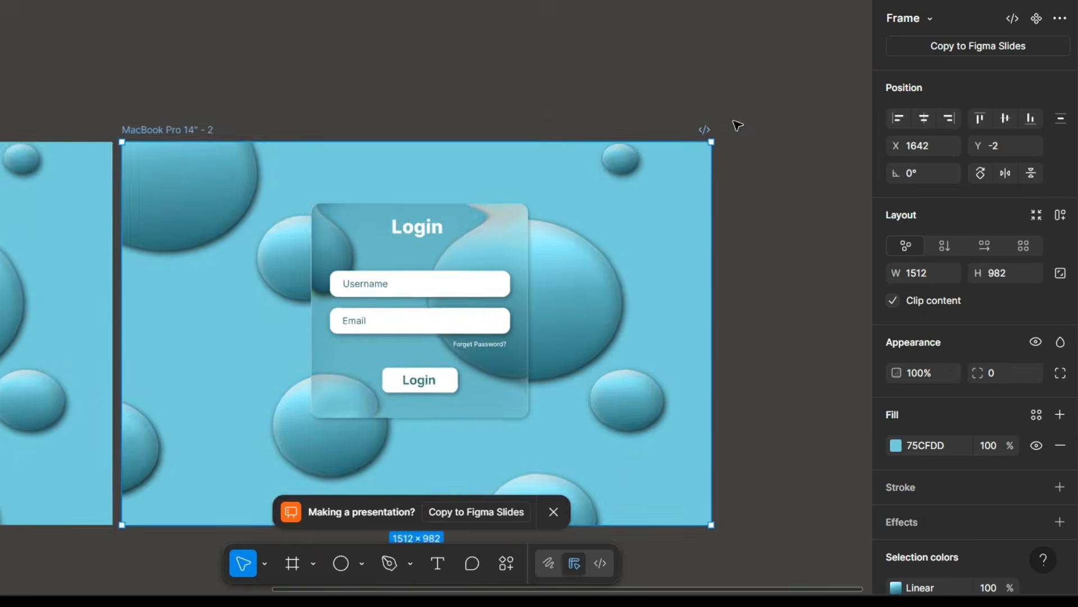
Change the duplicated frame's background fill to coral FE8D8D.
{"action": "left_click", "coordinate": [484, 14]}
{"action": "left_click", "coordinate": [56, 7]}
{"action": "left_click", "coordinate": [896, 445]}
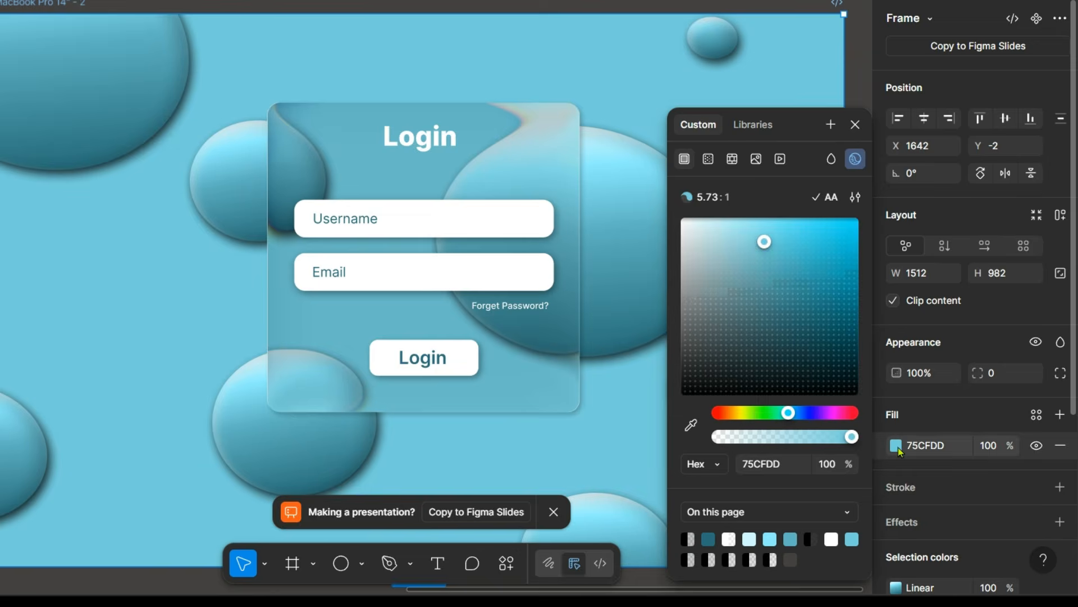
{"action": "left_click_drag", "start_coordinate": [787, 412], "coordinate": [721, 414]}
{"action": "scroll", "coordinate": [413, 280], "scroll_direction": "down", "scroll_amount": 3}
{"action": "scroll", "coordinate": [415, 282], "scroll_direction": "right", "scroll_amount": 2}
{"action": "left_click_drag", "start_coordinate": [754, 246], "coordinate": [759, 219]}
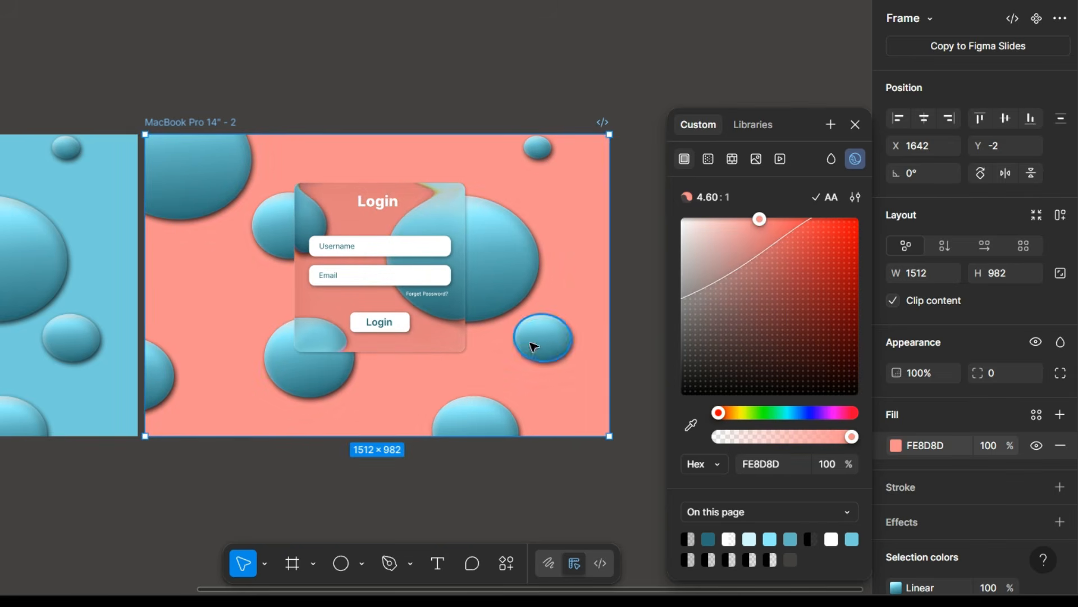
Recolor the large ellipse's gradient stops in the coral frame to FE8D8D at 19%, E67777 at 46% and 8A3838 at 100%.
{"action": "left_click", "coordinate": [501, 278]}
{"action": "left_click", "coordinate": [894, 416]}
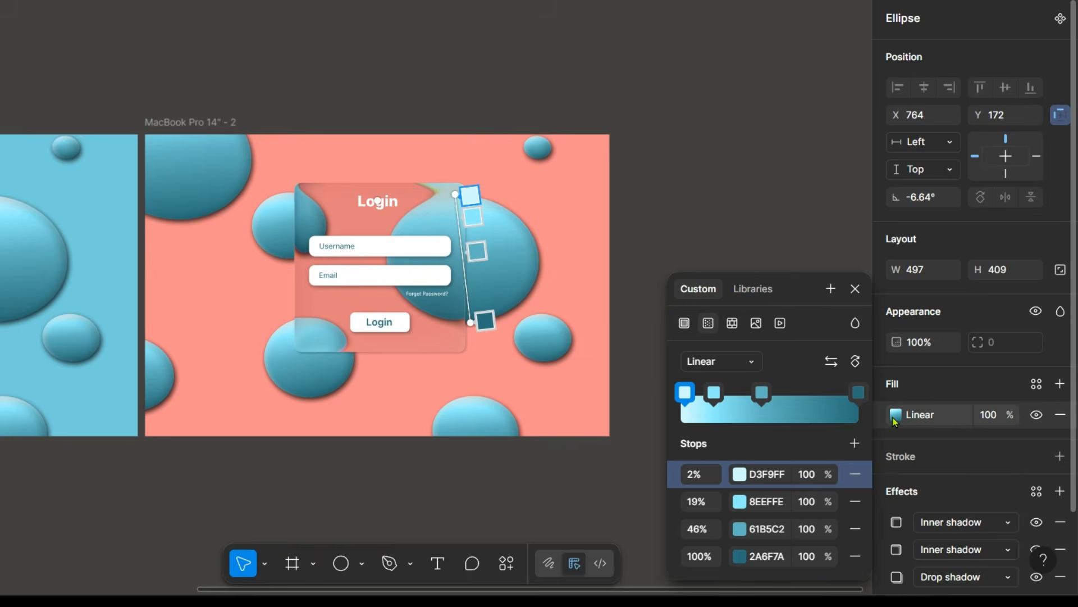
{"action": "left_click", "coordinate": [740, 502]}
{"action": "left_click", "coordinate": [564, 560]}
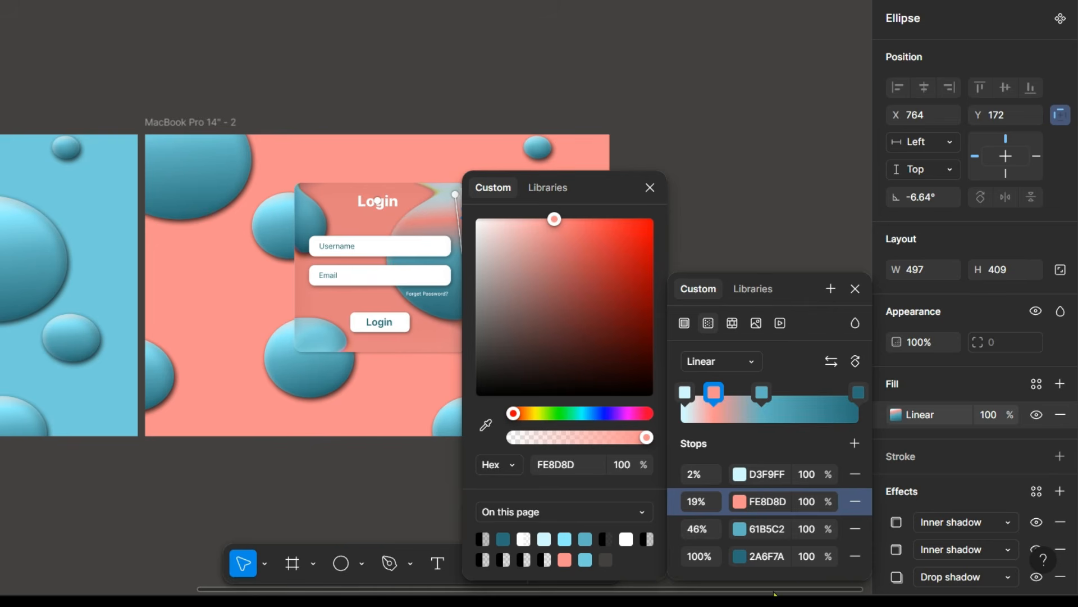
{"action": "left_click", "coordinate": [740, 528]}
{"action": "left_click", "coordinate": [647, 539]}
{"action": "left_click", "coordinate": [561, 235]}
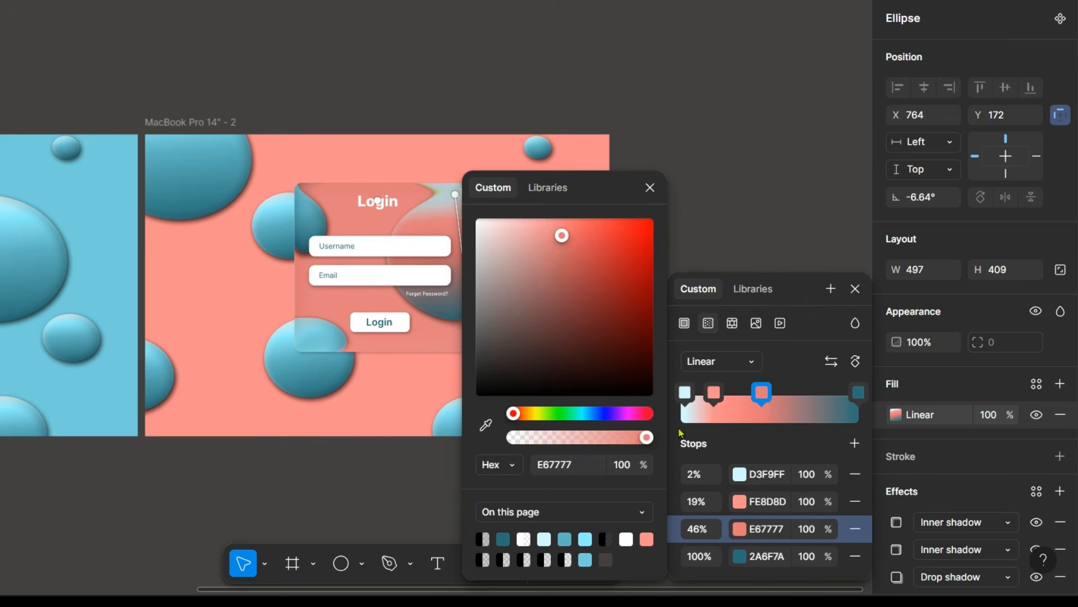
{"action": "left_click", "coordinate": [740, 556]}
{"action": "left_click", "coordinate": [585, 560]}
{"action": "left_click", "coordinate": [581, 303]}
{"action": "left_click", "coordinate": [650, 187]}
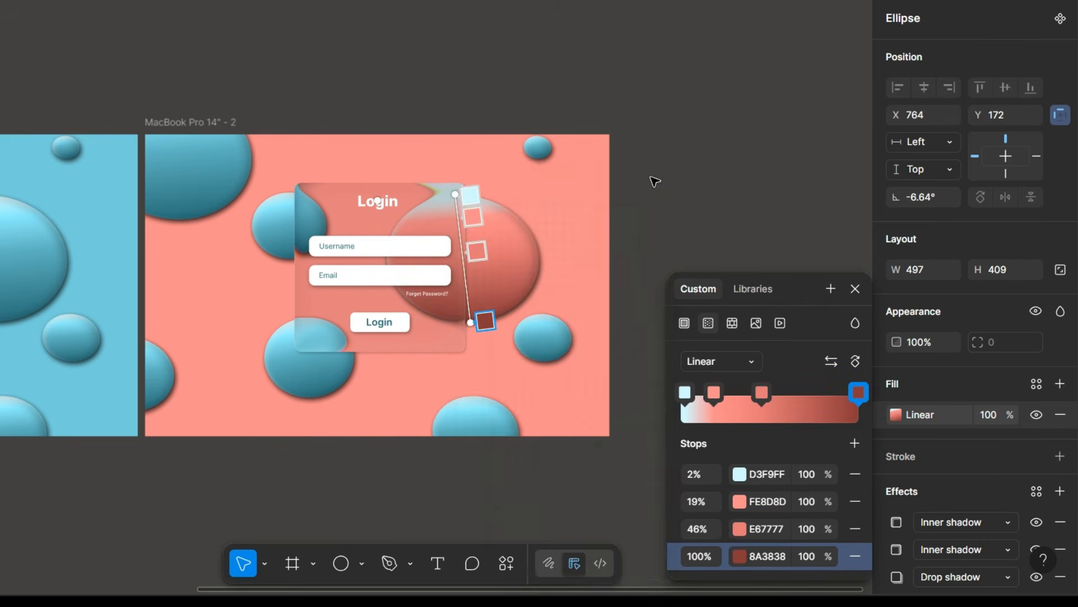
Lighten the large ellipse's gradient stops to FFBFBF at 19% and FF8585 at 46%, and tilt the gradient diagonally.
{"action": "left_click", "coordinate": [741, 502]}
{"action": "left_click", "coordinate": [520, 219]}
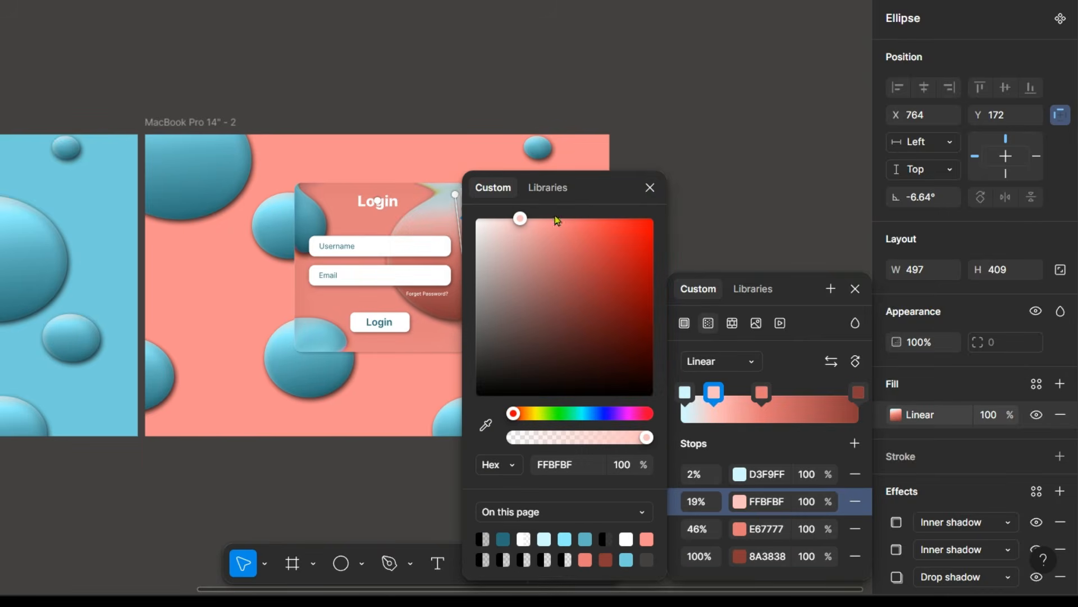
{"action": "left_click", "coordinate": [649, 190]}
{"action": "left_click", "coordinate": [740, 528]}
{"action": "left_click", "coordinate": [561, 200]}
{"action": "left_click", "coordinate": [650, 168]}
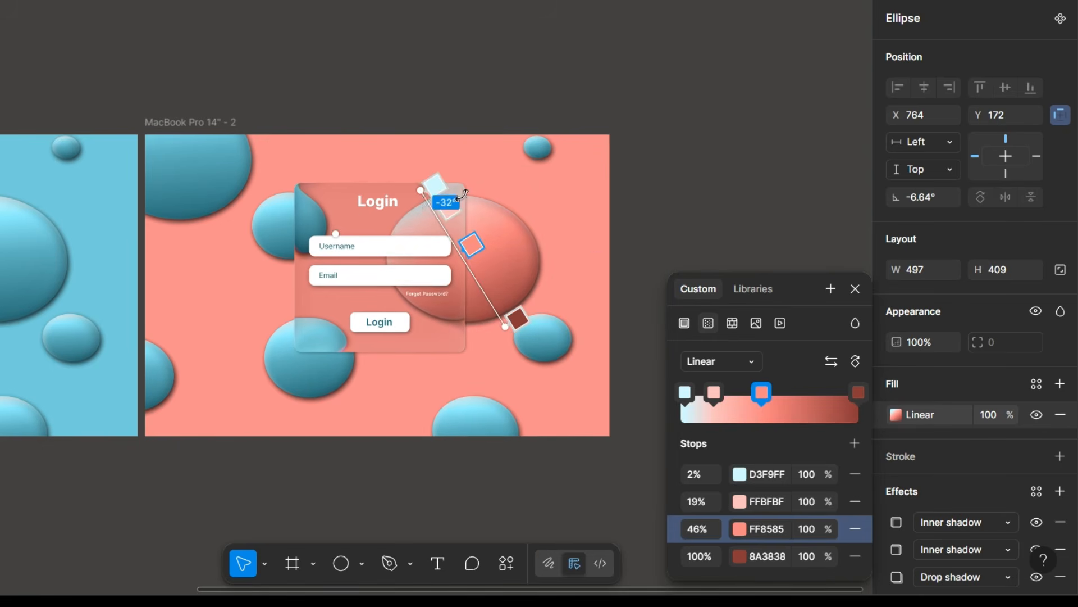
{"action": "key", "text": "Escape"}
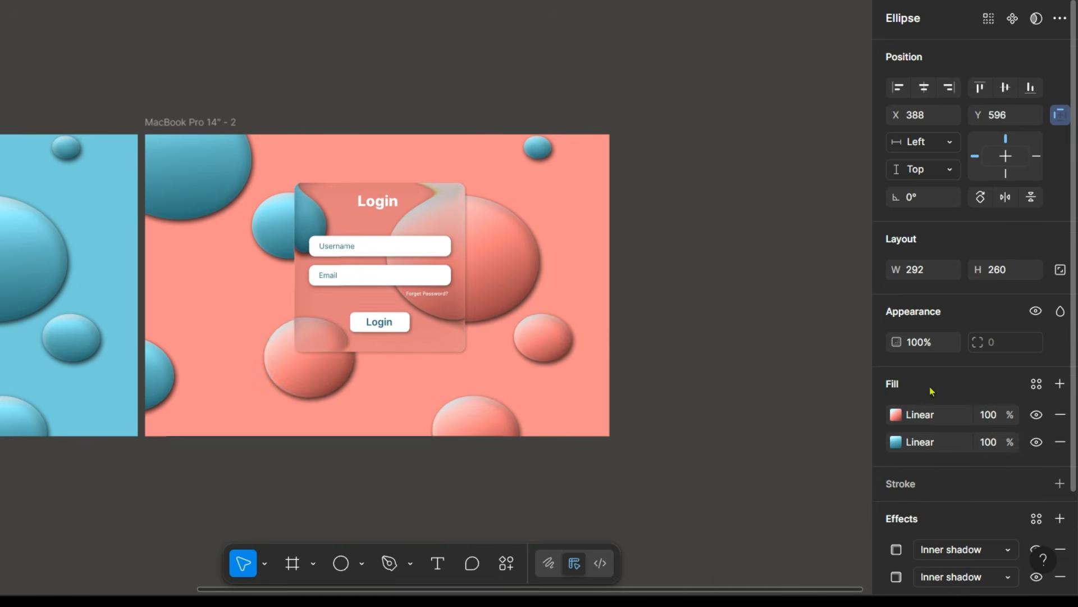
Apply the large ellipse's coral gradient to the four remaining blue ellipses in the duplicated frame.
{"action": "left_click", "coordinate": [542, 157]}
{"action": "left_click", "coordinate": [194, 179], "text": "shift"}
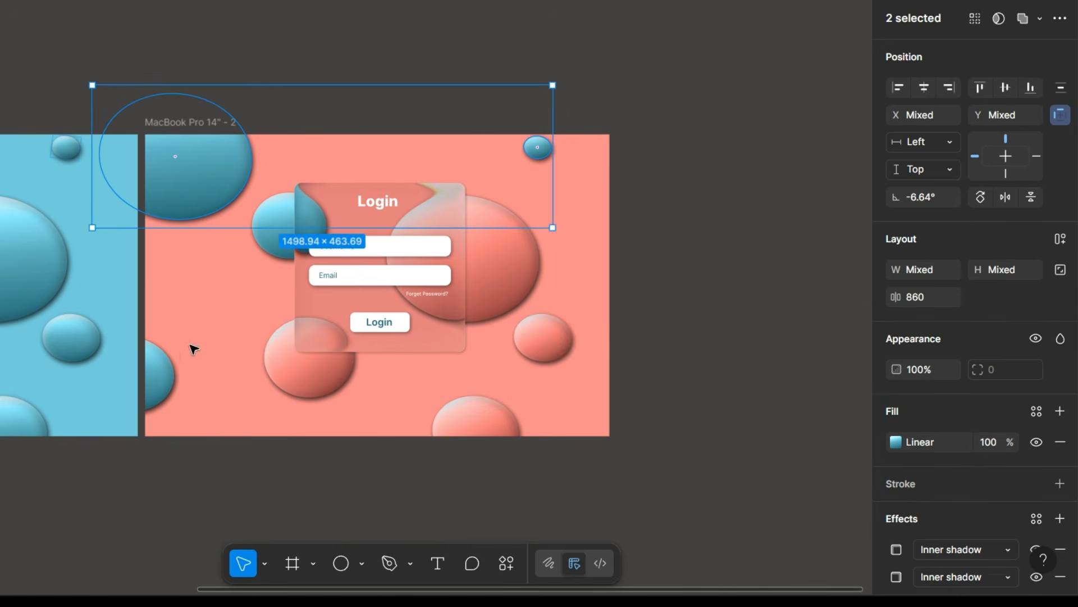
{"action": "left_click", "coordinate": [161, 369], "text": "shift"}
{"action": "left_click", "coordinate": [275, 227], "text": "shift"}
{"action": "key", "text": "ctrl+v"}
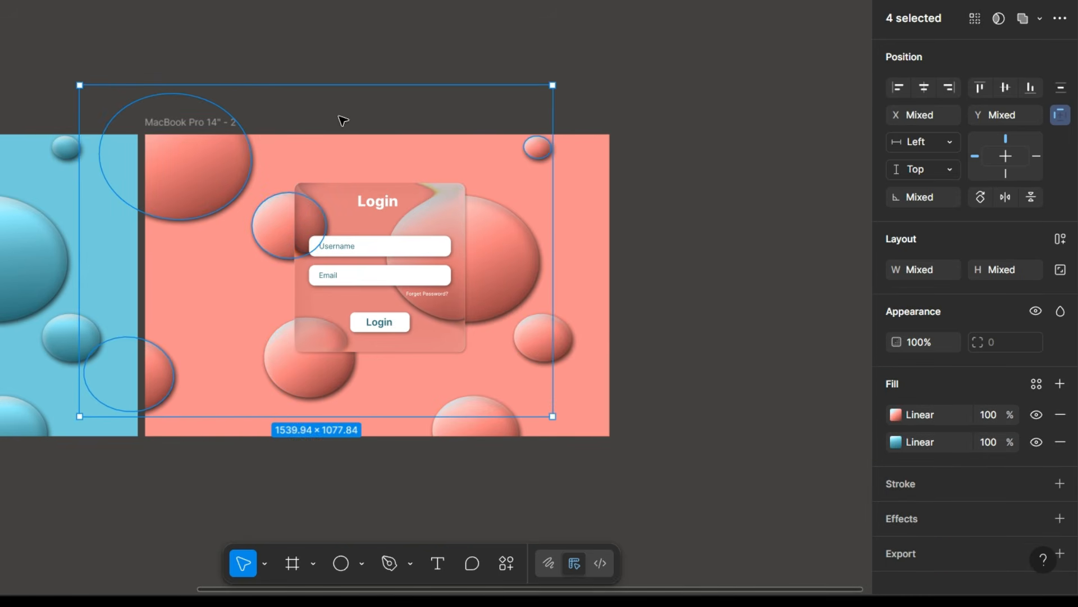
{"action": "left_click", "coordinate": [624, 185]}
{"action": "left_click", "coordinate": [212, 121]}
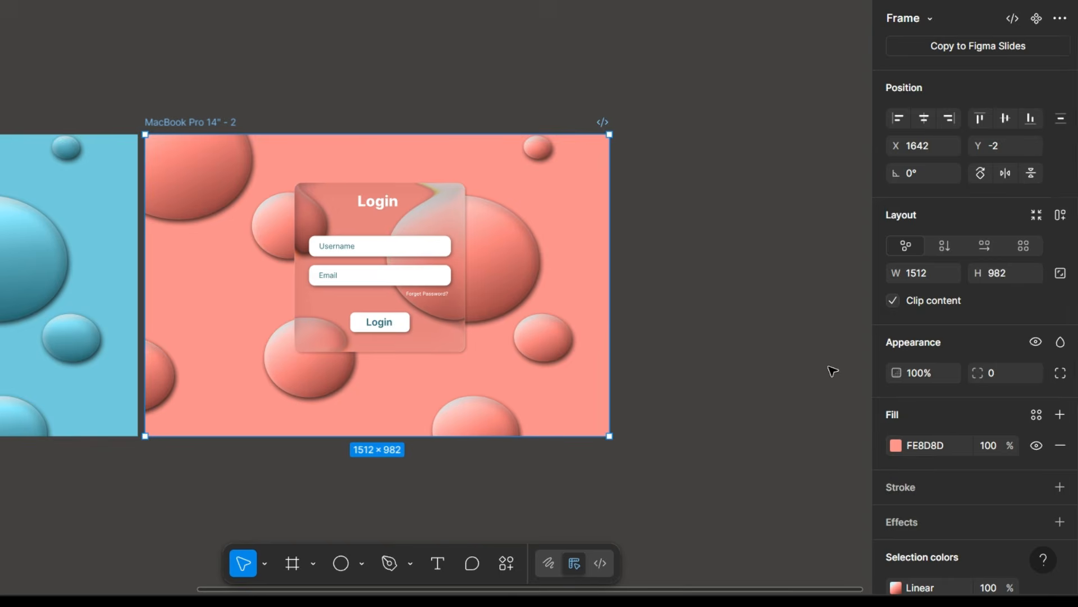
Compare the glass login cards in the blue and coral frames up close.
{"action": "scroll", "coordinate": [695, 31], "scroll_direction": "right", "scroll_amount": 5}
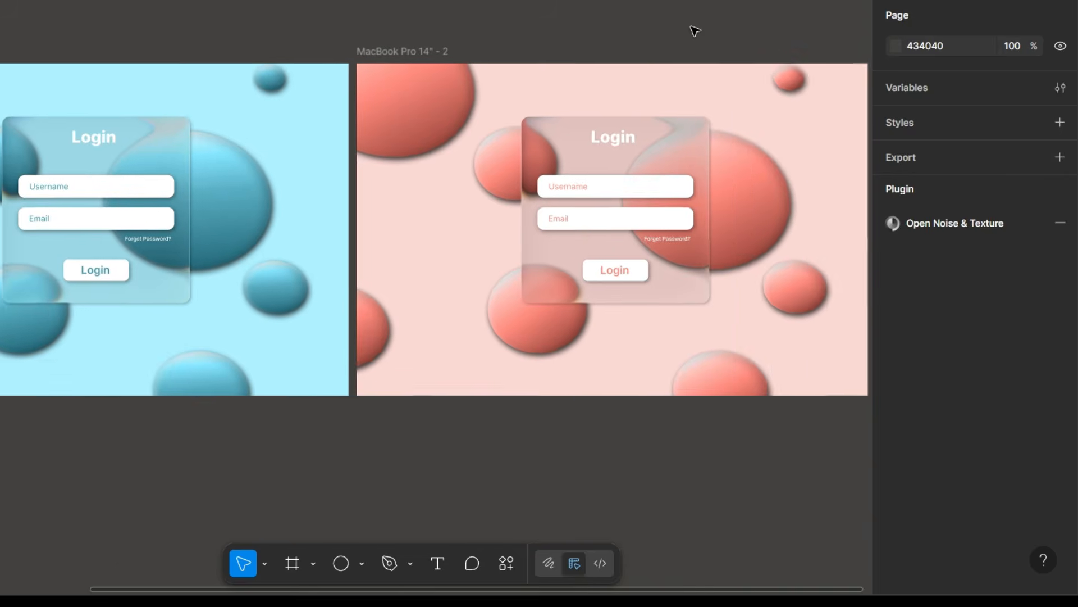
{"action": "scroll", "coordinate": [695, 31], "scroll_direction": "left", "scroll_amount": 8}
{"action": "scroll", "coordinate": [695, 32], "scroll_direction": "up", "scroll_amount": 4}
{"action": "scroll", "coordinate": [695, 31], "scroll_direction": "down", "scroll_amount": 2}
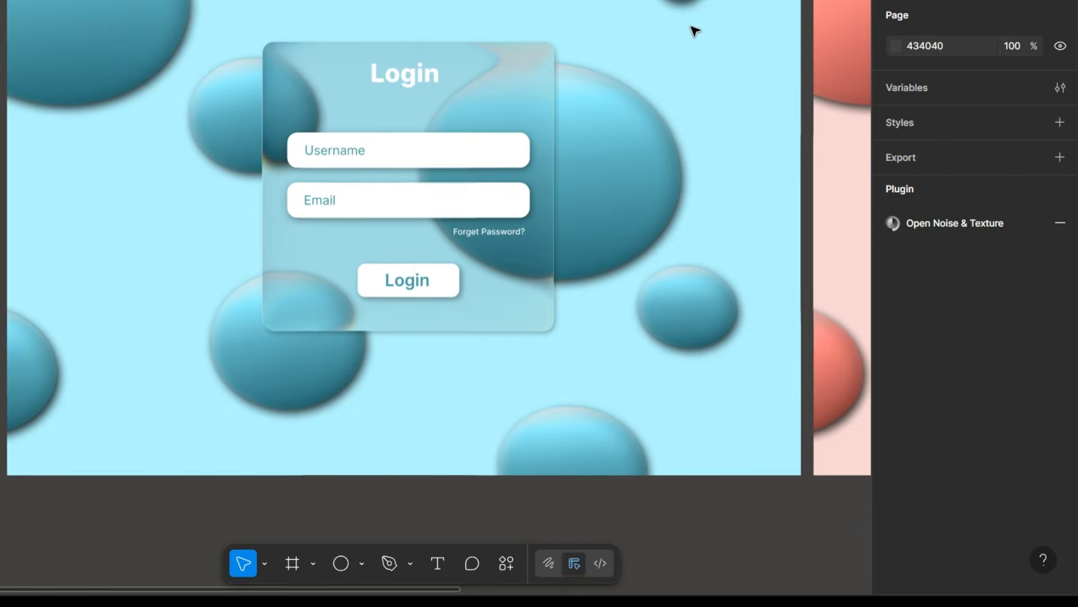
{"action": "scroll", "coordinate": [695, 32], "scroll_direction": "down", "scroll_amount": 3}
{"action": "scroll", "coordinate": [695, 32], "scroll_direction": "right", "scroll_amount": 3}
{"action": "scroll", "coordinate": [695, 32], "scroll_direction": "up", "scroll_amount": 4}
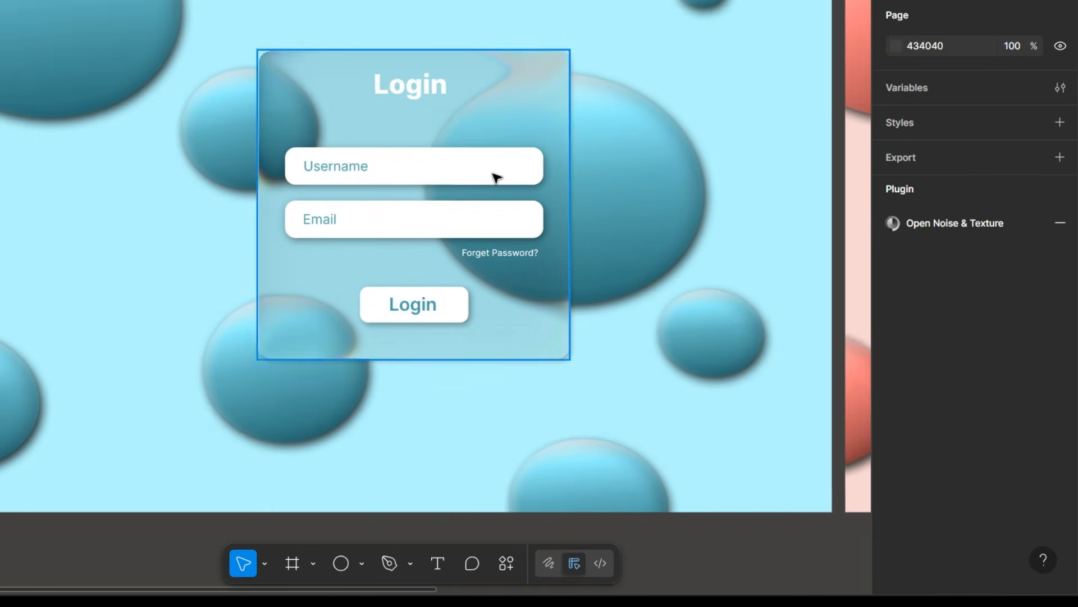
{"action": "scroll", "coordinate": [497, 178], "scroll_direction": "down", "scroll_amount": 3}
{"action": "scroll", "coordinate": [496, 177], "scroll_direction": "right", "scroll_amount": 4}
{"action": "scroll", "coordinate": [497, 178], "scroll_direction": "up", "scroll_amount": 3}
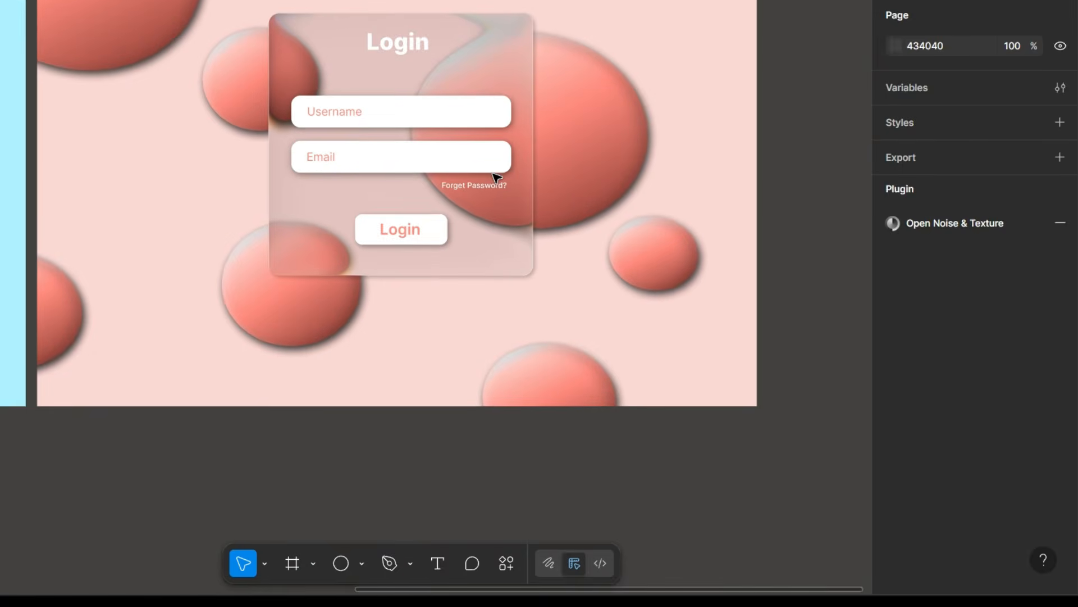
{"action": "scroll", "coordinate": [497, 177], "scroll_direction": "down", "scroll_amount": 3}
{"action": "scroll", "coordinate": [497, 178], "scroll_direction": "left", "scroll_amount": 2}
{"action": "scroll", "coordinate": [556, 214], "scroll_direction": "up", "scroll_amount": 3}
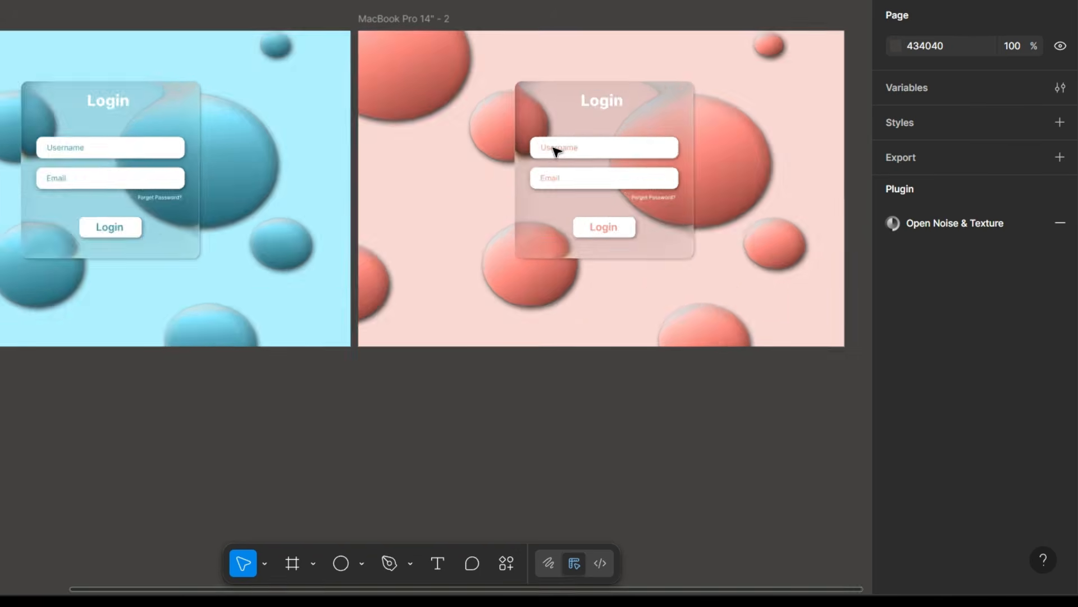
Examine the orange login design's rounded glass card over the yellow circles.
{"action": "scroll", "coordinate": [556, 214], "scroll_direction": "down", "scroll_amount": 4}
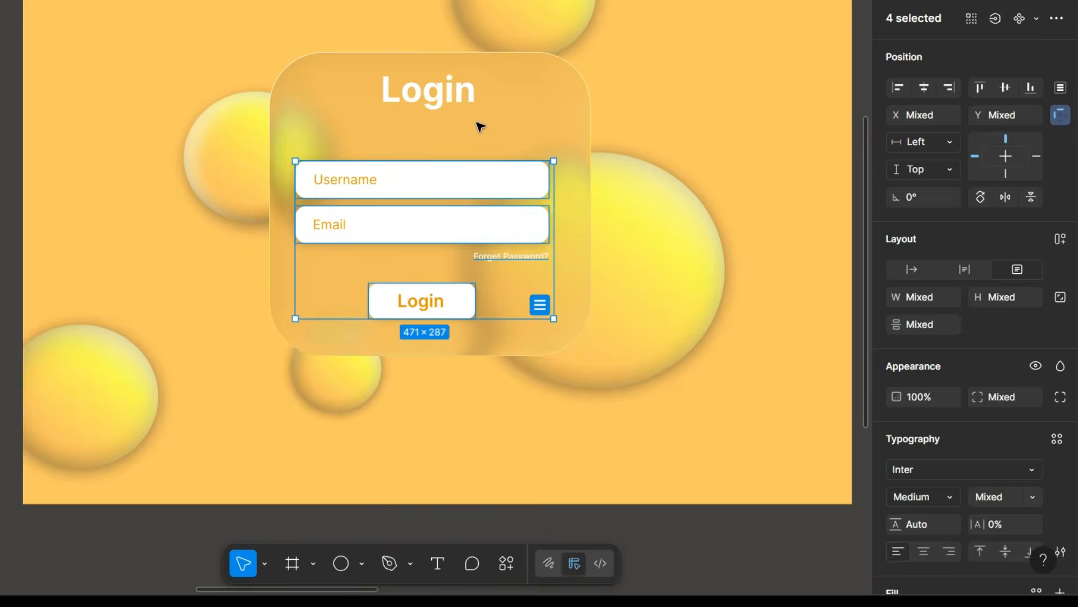
{"action": "scroll", "coordinate": [528, 181], "scroll_direction": "down", "scroll_amount": 3}
{"action": "scroll", "coordinate": [525, 176], "scroll_direction": "up", "scroll_amount": 5}
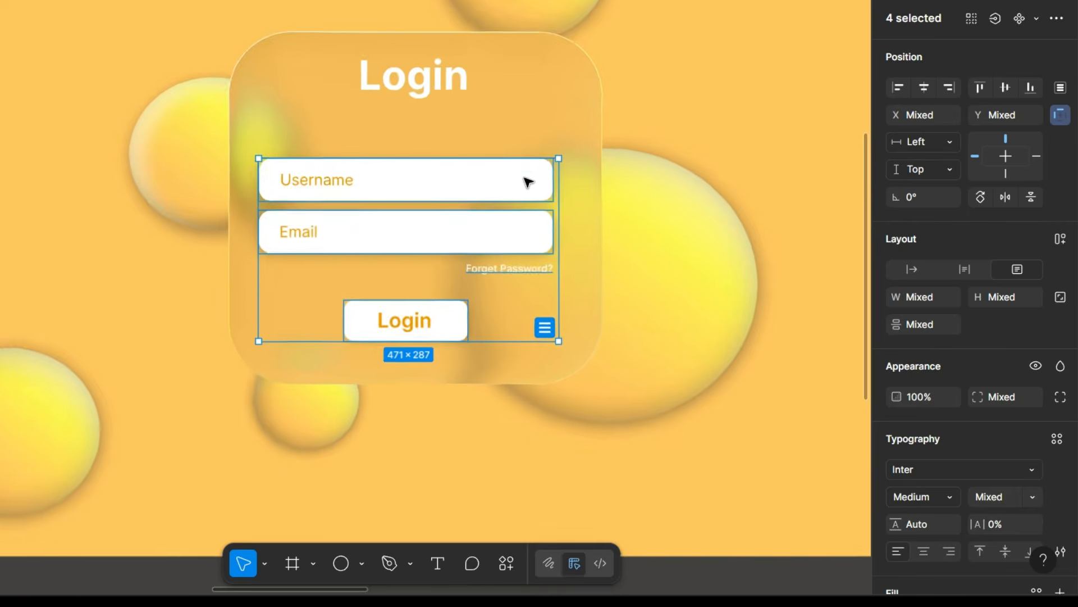
{"action": "left_click", "coordinate": [555, 101]}
{"action": "scroll", "coordinate": [555, 101], "scroll_direction": "down", "scroll_amount": 2}
{"action": "scroll", "coordinate": [554, 101], "scroll_direction": "down", "scroll_amount": 1}
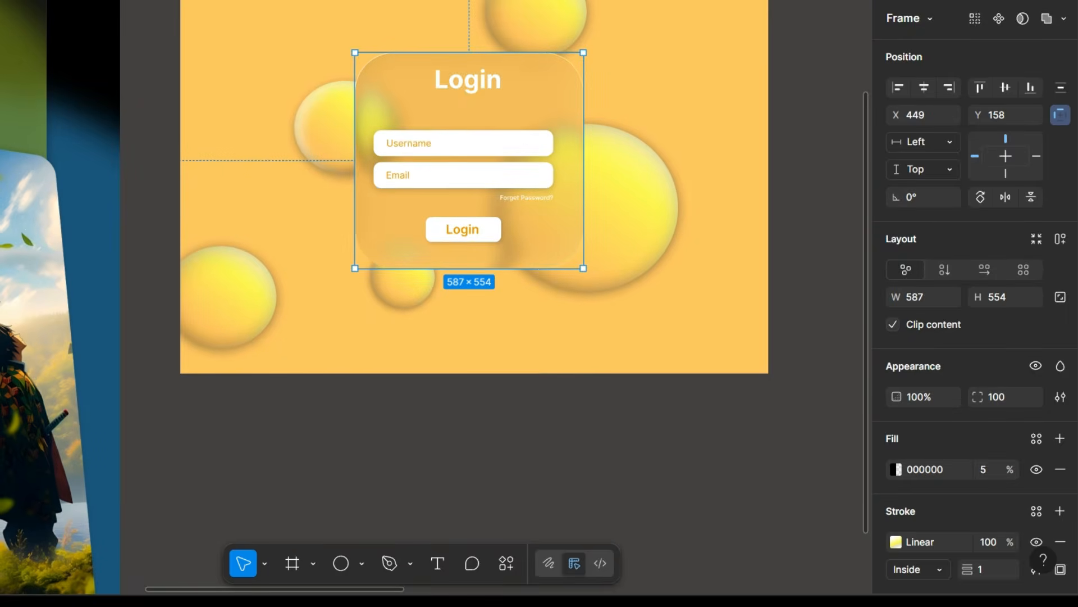
{"action": "key", "text": "Escape"}
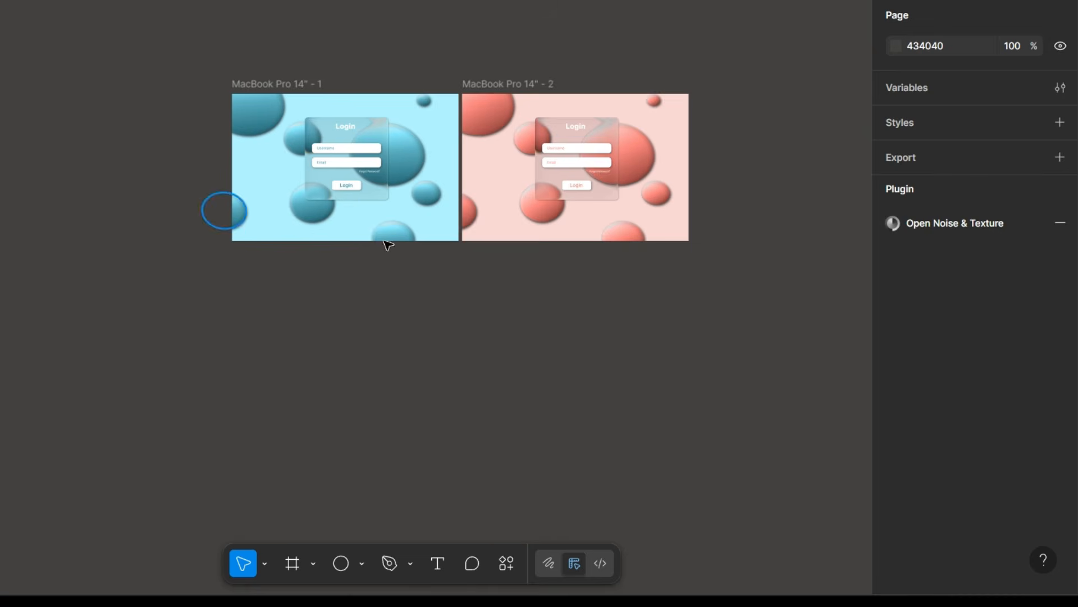
Review the blue login design again and examine the glass lyrics panels in the three music player mockups.
{"action": "scroll", "coordinate": [399, 87], "scroll_direction": "up", "scroll_amount": 5}
{"action": "scroll", "coordinate": [397, 83], "scroll_direction": "up", "scroll_amount": 1}
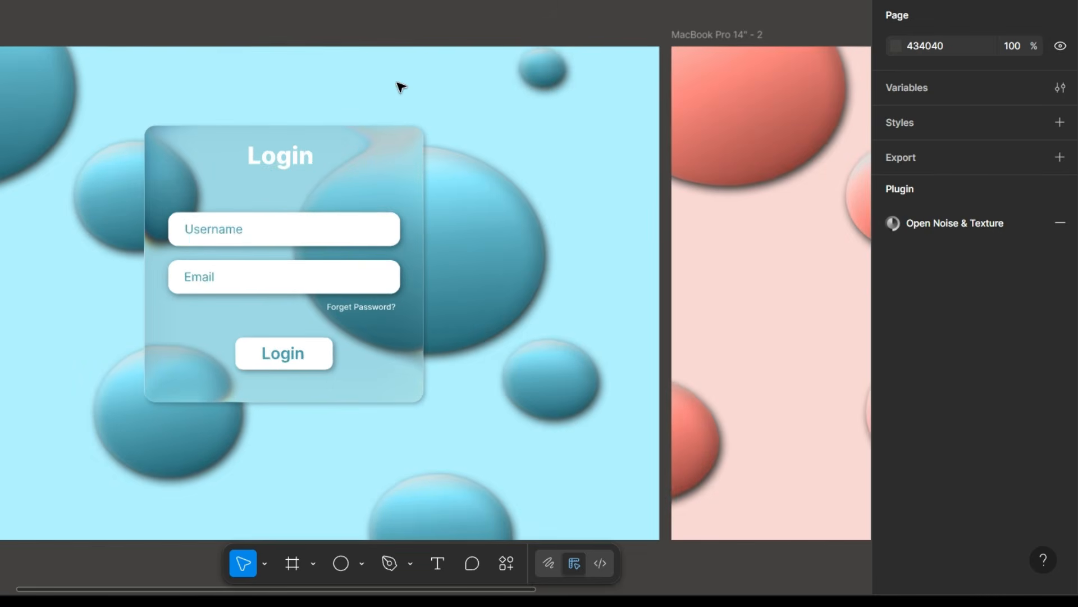
{"action": "scroll", "coordinate": [421, 178], "scroll_direction": "down", "scroll_amount": 2}
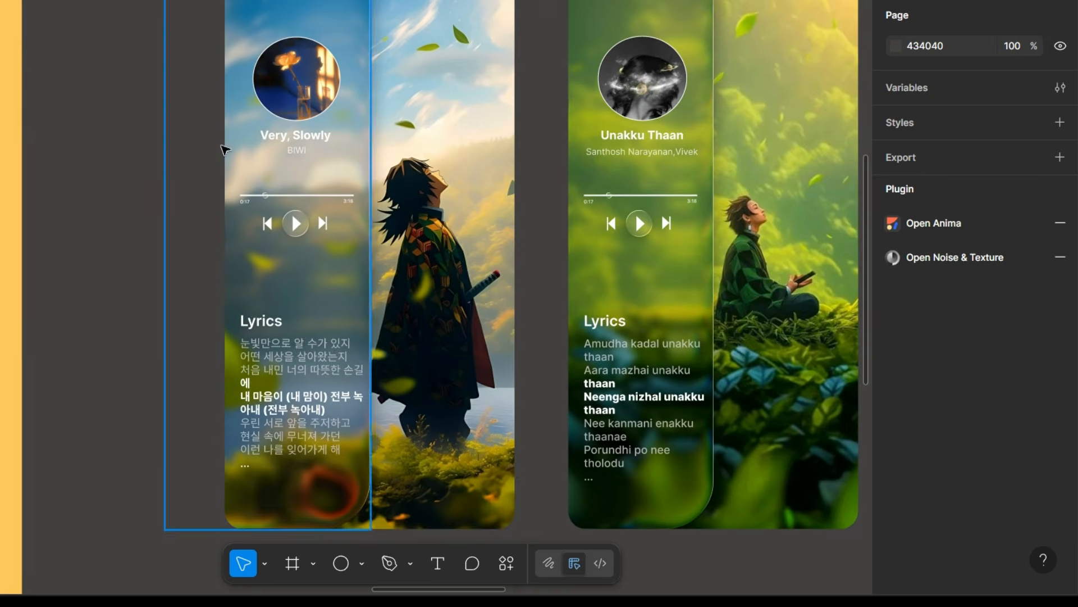
{"action": "scroll", "coordinate": [373, 125], "scroll_direction": "up", "scroll_amount": 2}
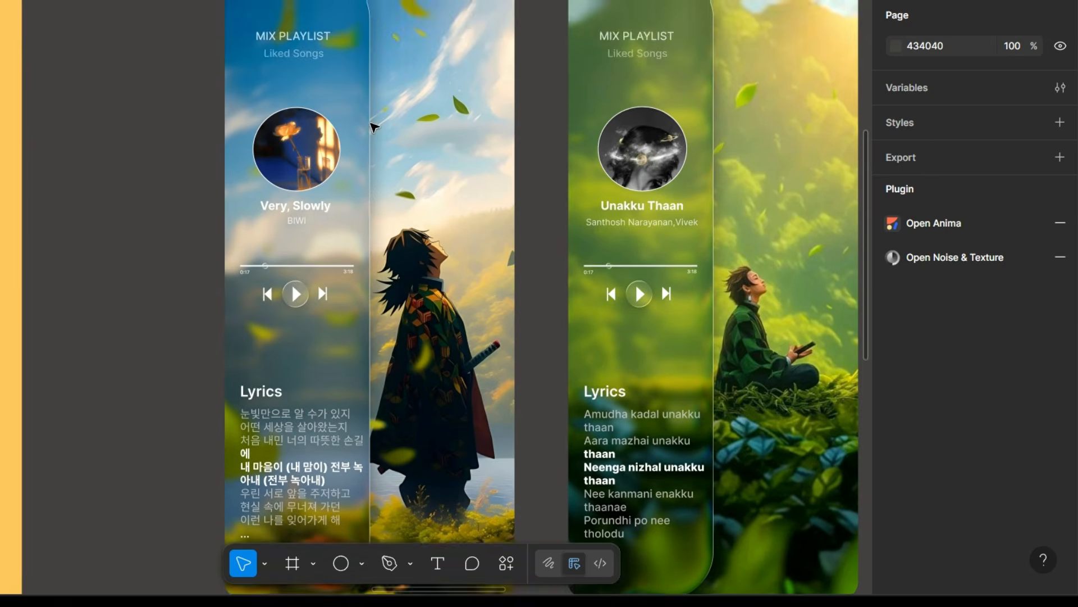
{"action": "scroll", "coordinate": [374, 127], "scroll_direction": "down", "scroll_amount": 2}
{"action": "scroll", "coordinate": [374, 127], "scroll_direction": "right", "scroll_amount": 8}
{"action": "scroll", "coordinate": [374, 128], "scroll_direction": "left", "scroll_amount": 8}
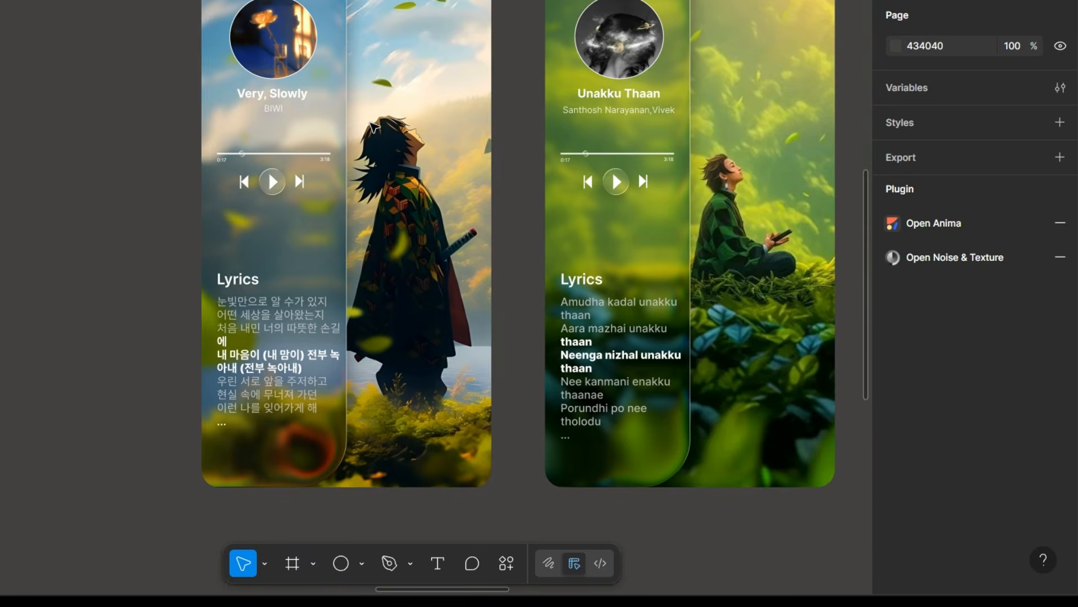
{"action": "scroll", "coordinate": [464, 61], "scroll_direction": "up", "scroll_amount": 1}
{"action": "left_click", "coordinate": [465, 63]}
{"action": "scroll", "coordinate": [465, 64], "scroll_direction": "down", "scroll_amount": 2}
{"action": "scroll", "coordinate": [466, 65], "scroll_direction": "right", "scroll_amount": 2}
{"action": "scroll", "coordinate": [465, 63], "scroll_direction": "right", "scroll_amount": 3}
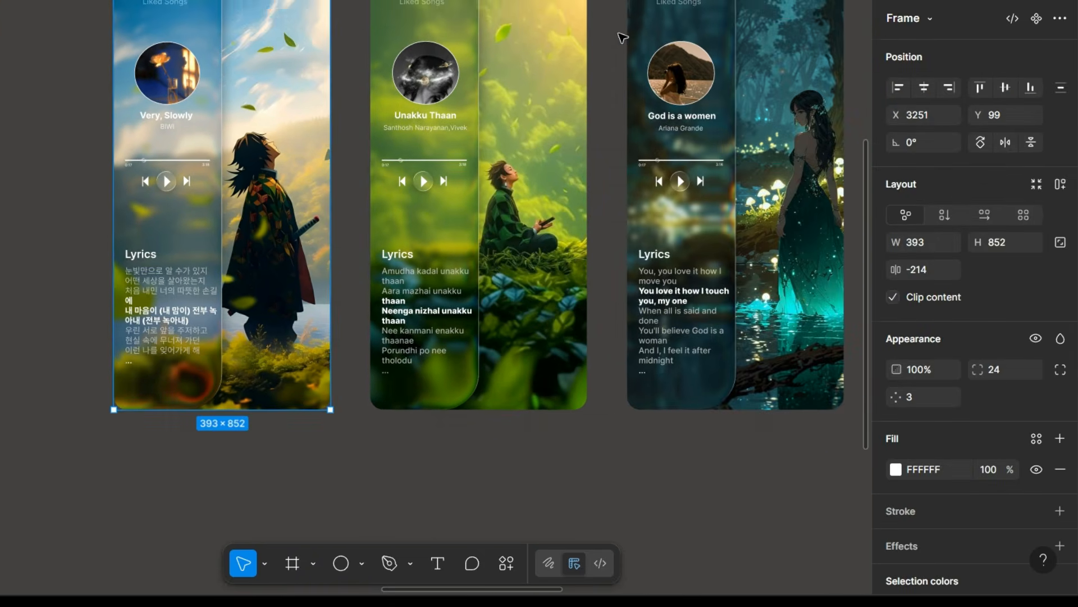
{"action": "scroll", "coordinate": [531, 116], "scroll_direction": "up", "scroll_amount": 3}
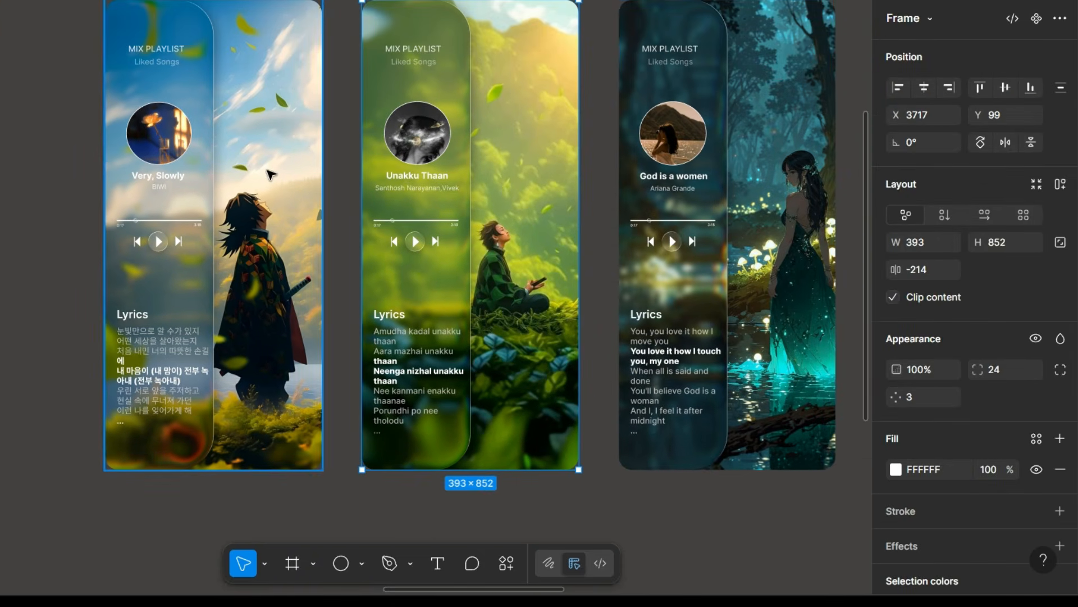
{"action": "left_click", "coordinate": [269, 176]}
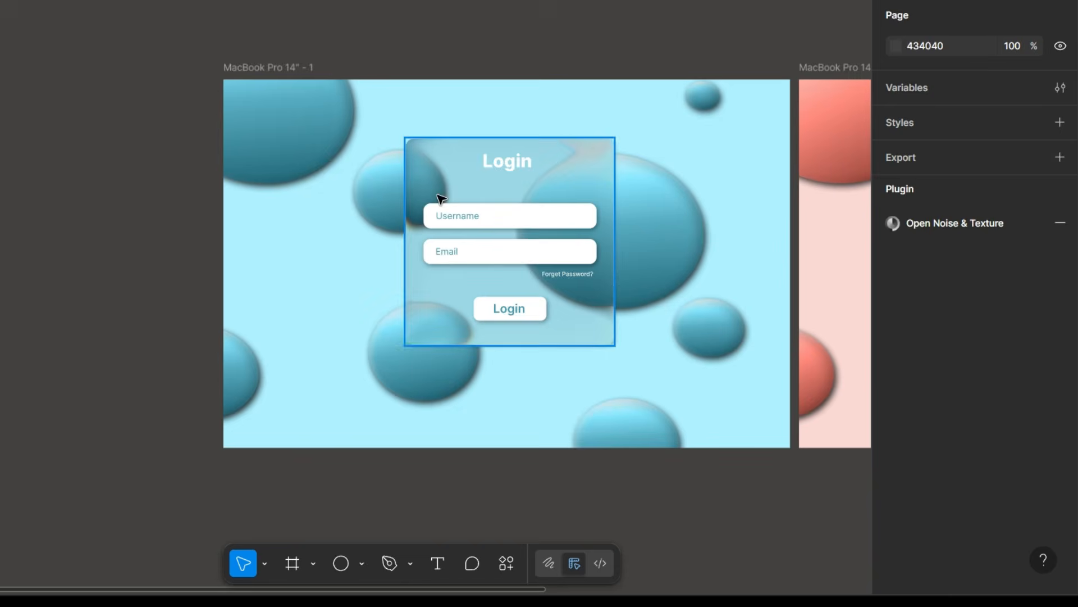
{"action": "scroll", "coordinate": [438, 201], "scroll_direction": "left", "scroll_amount": 5}
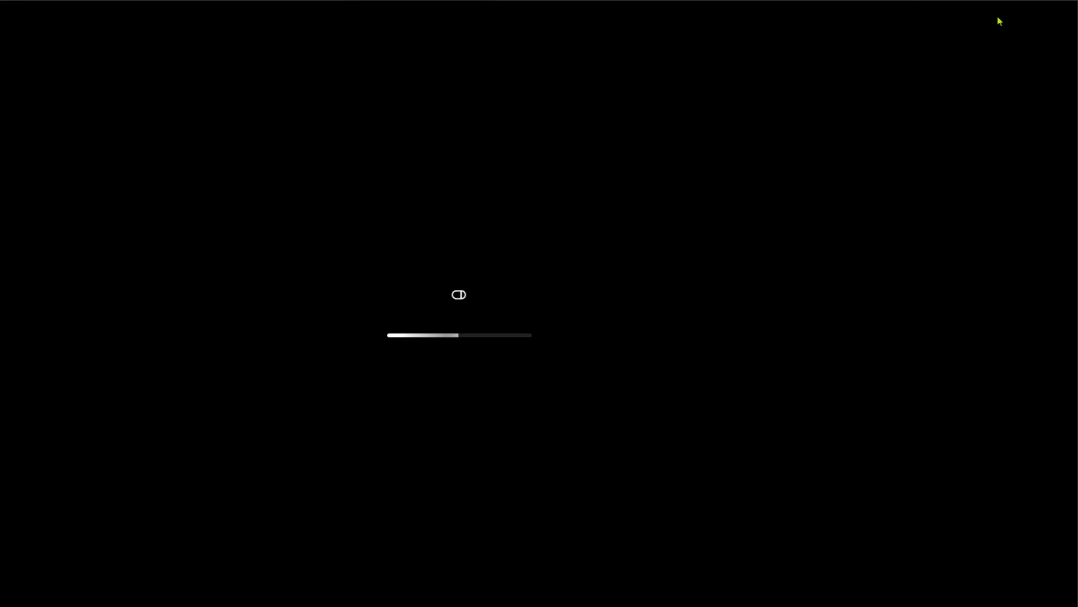